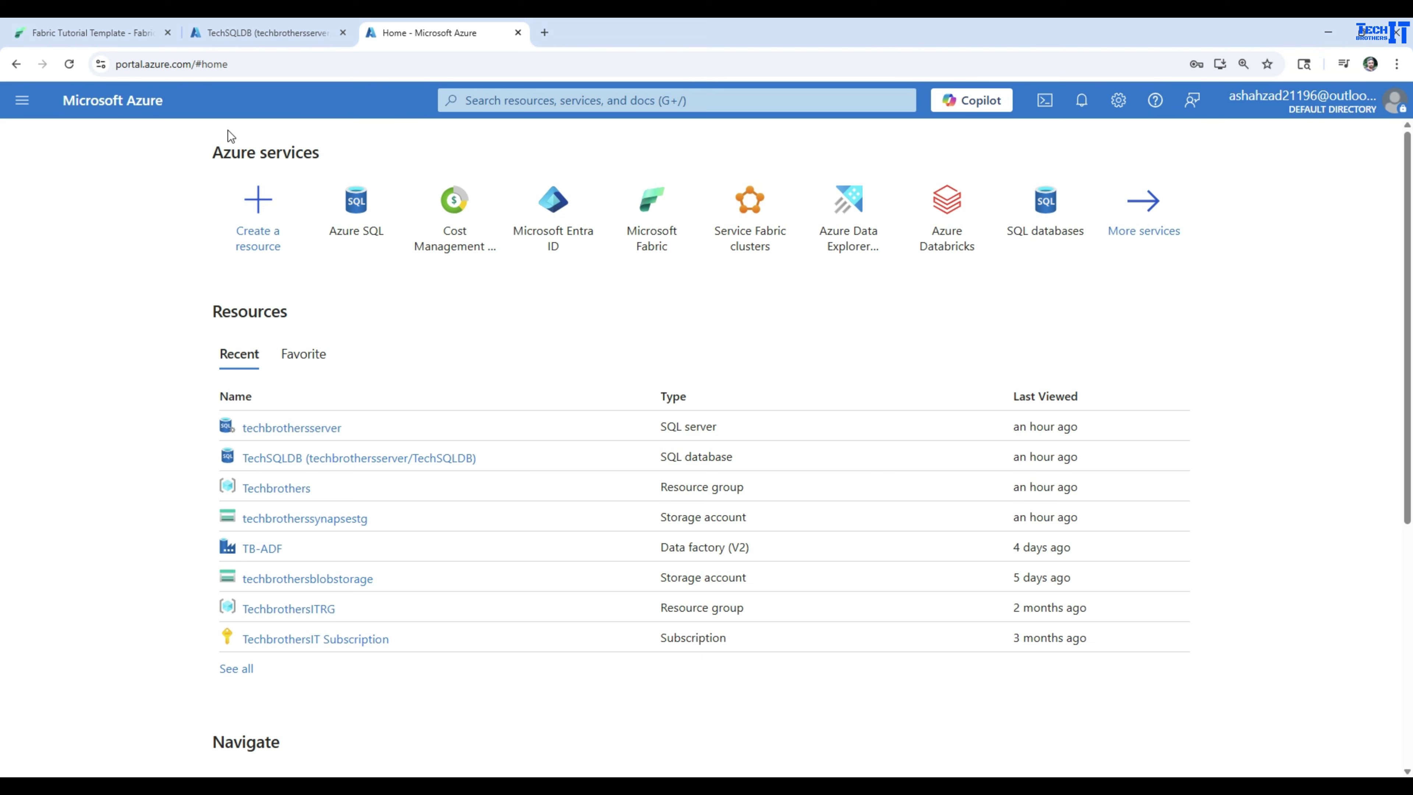
Open the techbrothersserver SQL server and inspect its server name and its list of SQL databases
{"action": "left_click", "coordinate": [259, 428]}
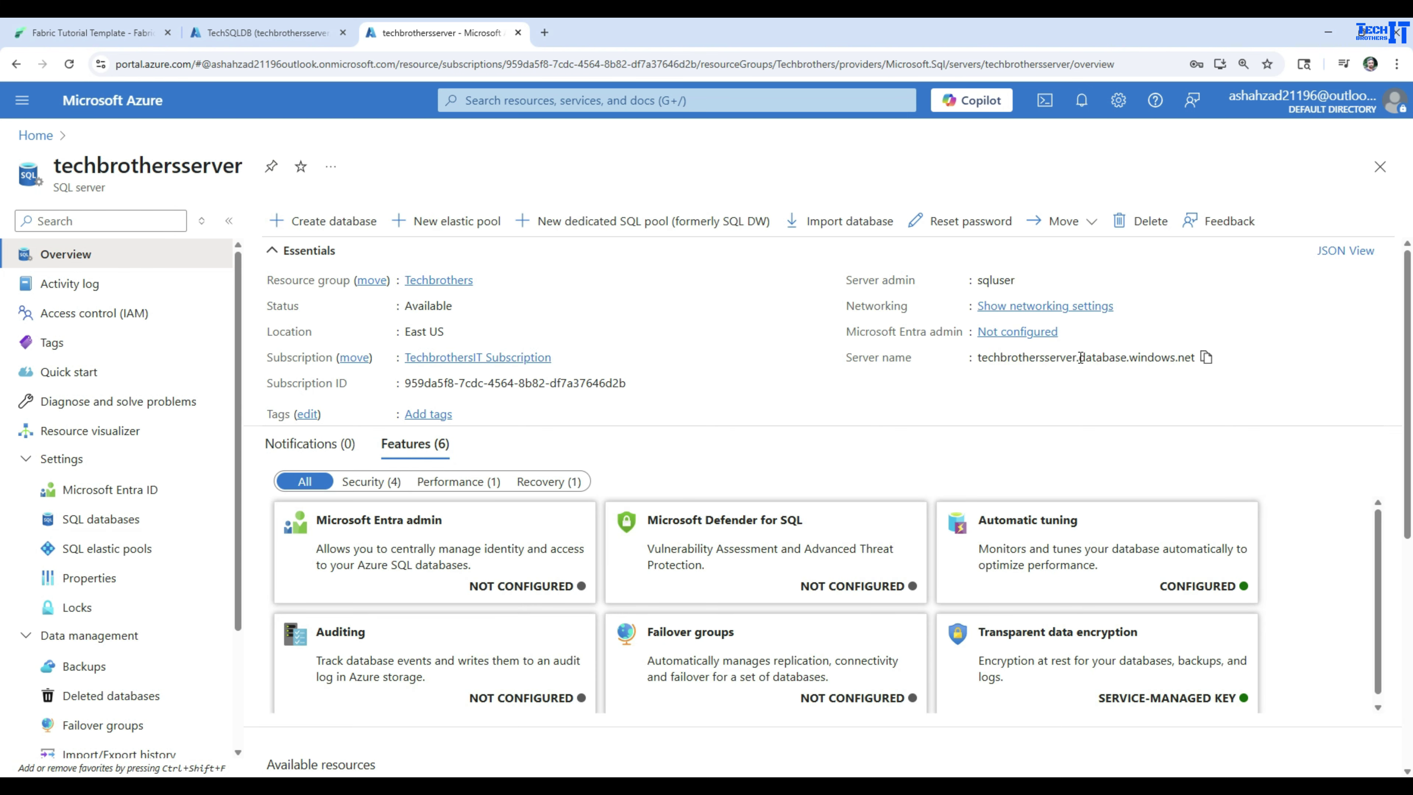
{"action": "left_click", "coordinate": [1205, 361]}
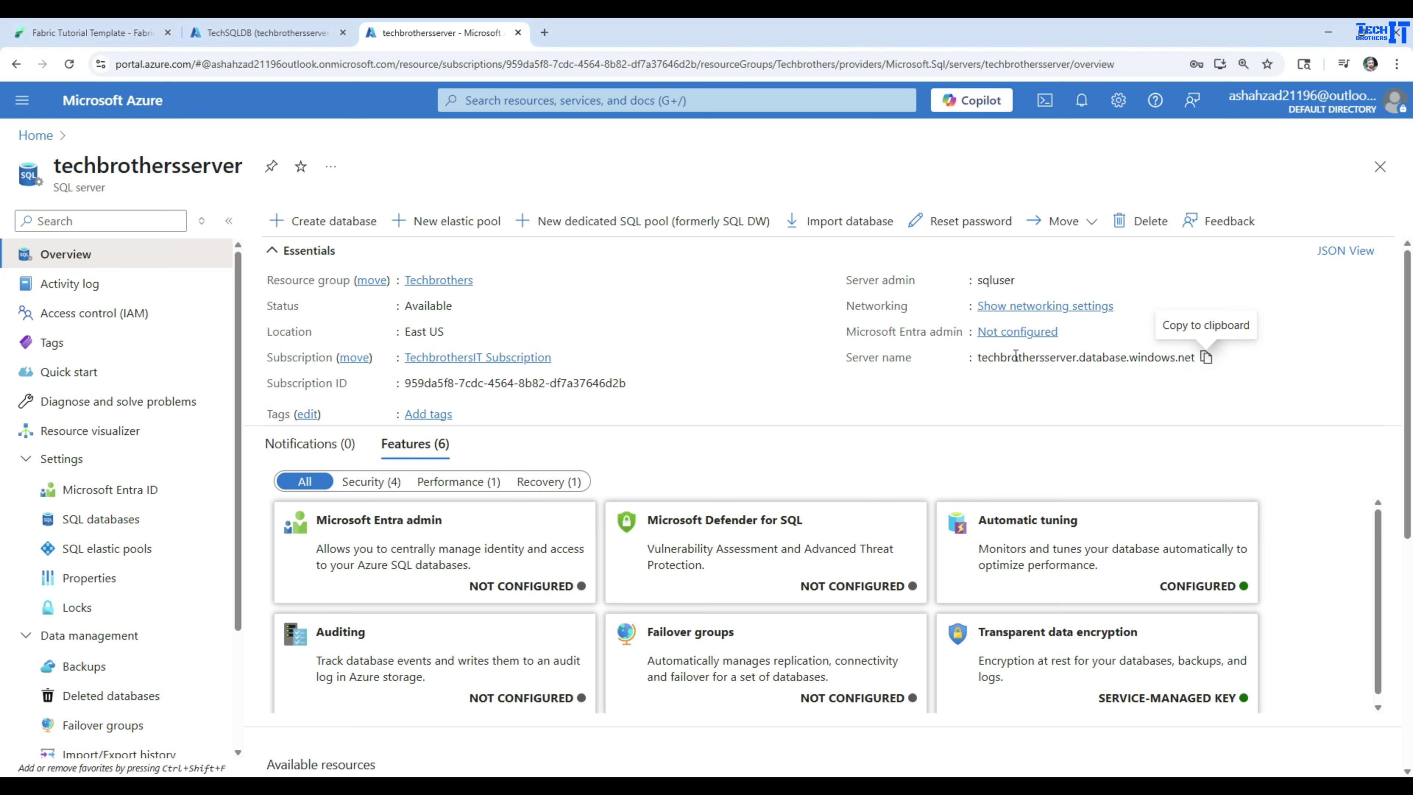
{"action": "left_click", "coordinate": [114, 523]}
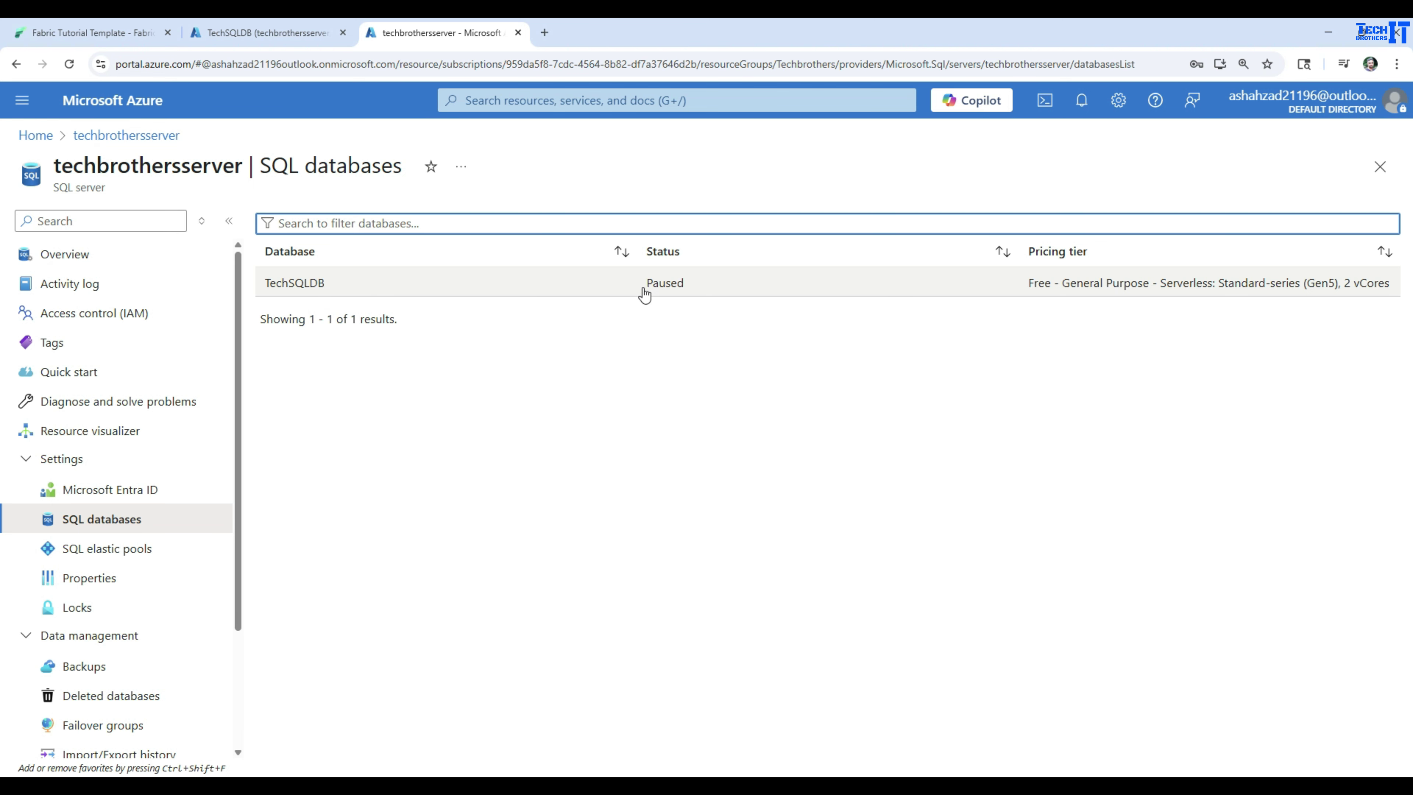
Review the script in TechSQLDB's query editor that creates, fills and selects from the dbo.Customer table
{"action": "left_click", "coordinate": [266, 32]}
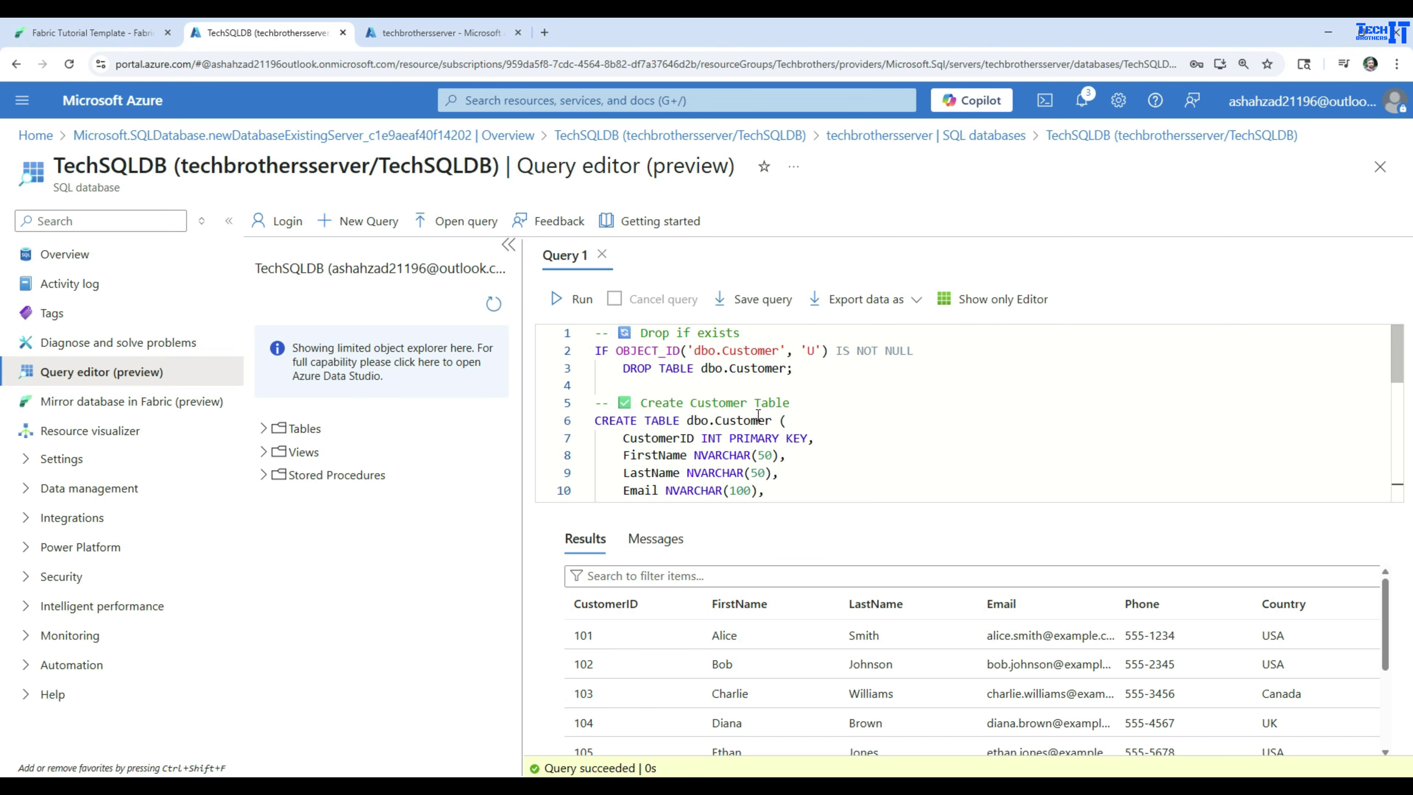
{"action": "left_click_drag", "start_coordinate": [771, 421], "coordinate": [693, 422]}
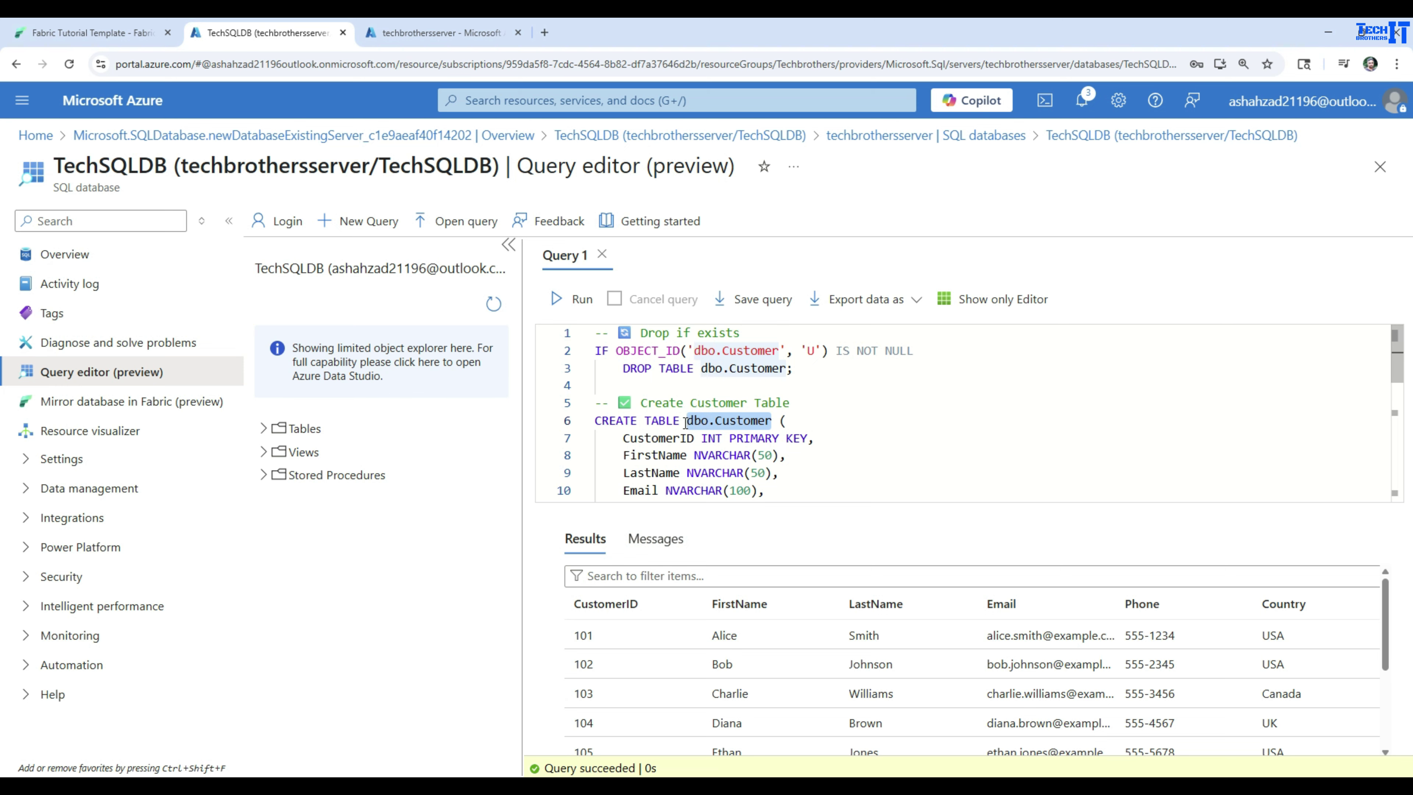
{"action": "scroll", "coordinate": [781, 440], "scroll_direction": "down", "scroll_amount": 5}
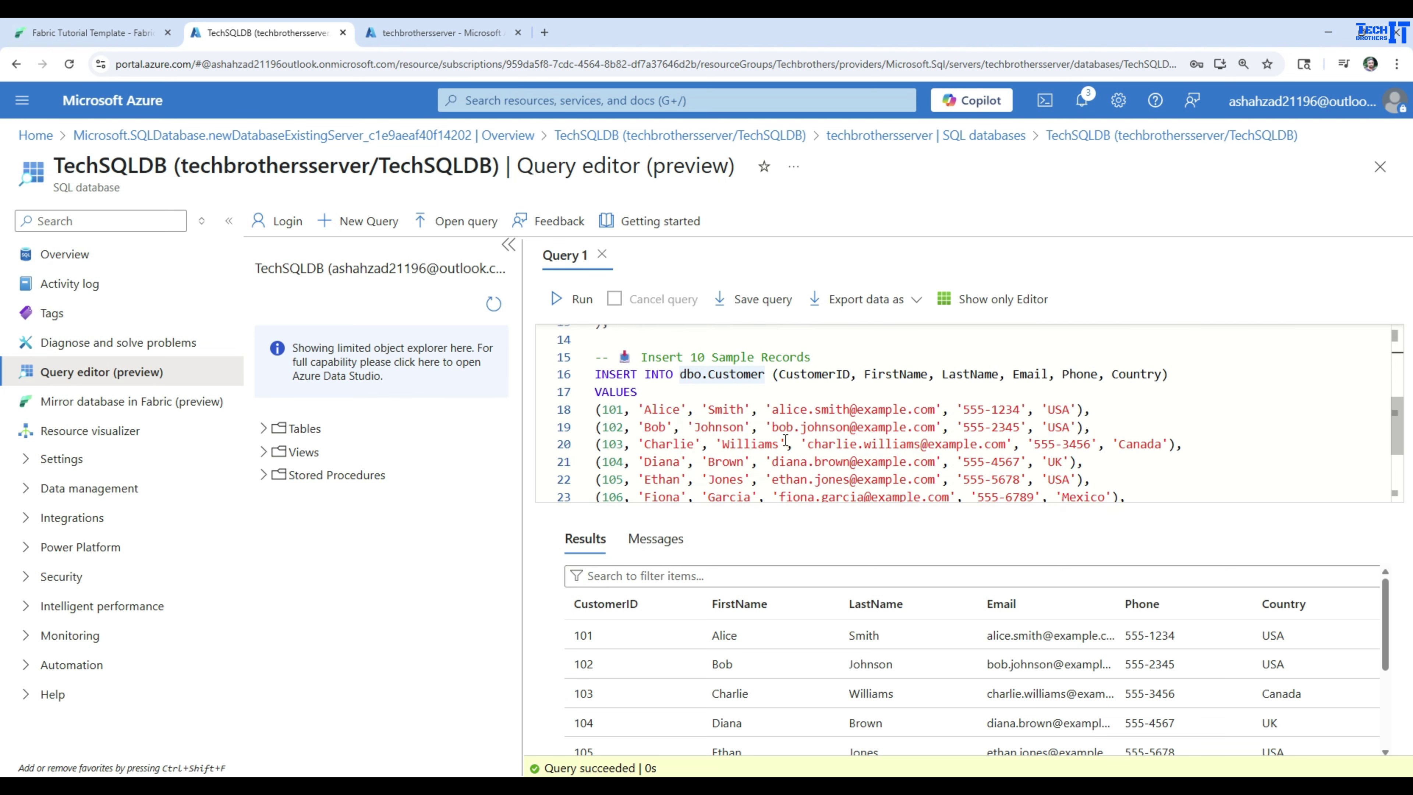
{"action": "scroll", "coordinate": [785, 440], "scroll_direction": "down", "scroll_amount": 3}
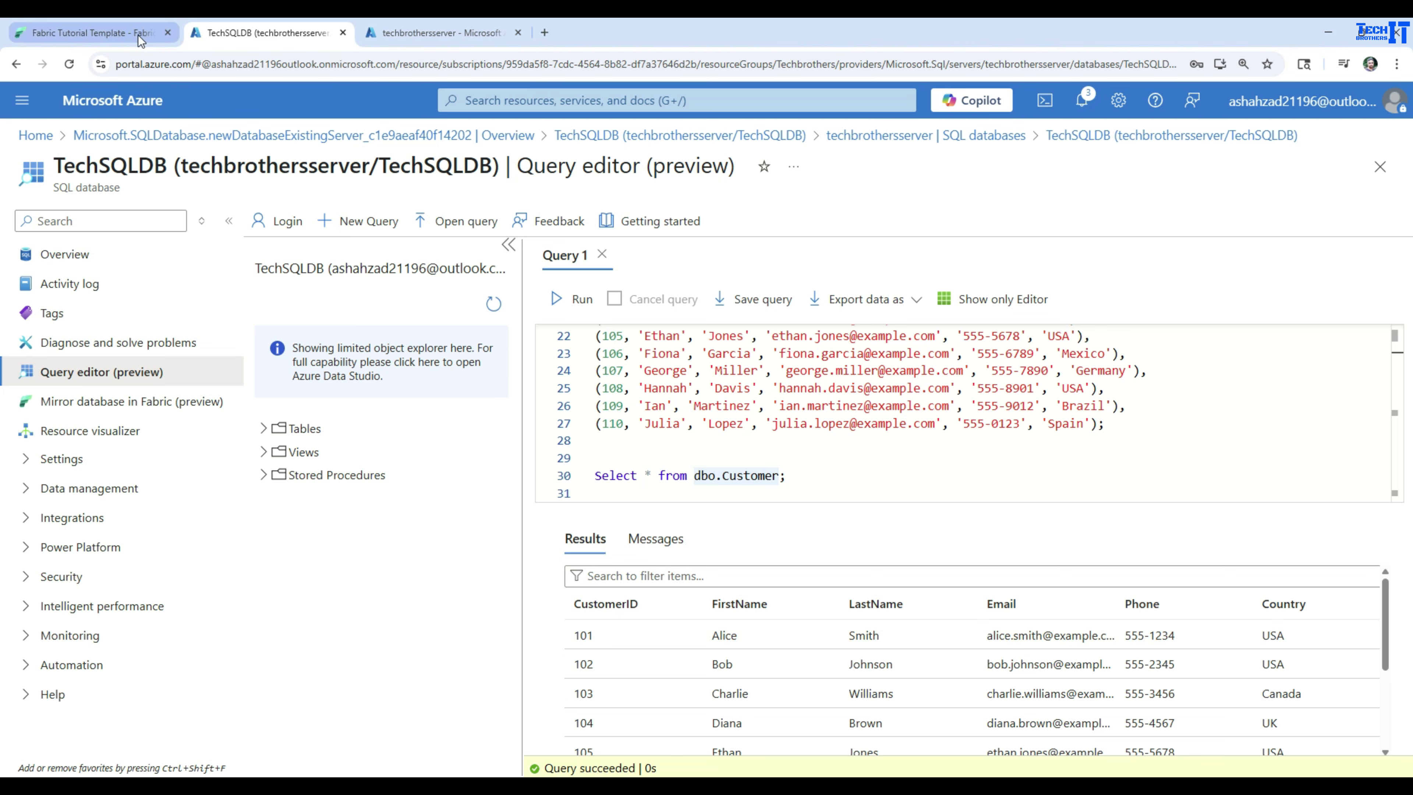
Switch to Microsoft Fabric and open TechBrothersLakeHouse from the Lakehouse folder of the SalesWS workspace
{"action": "left_click", "coordinate": [105, 37]}
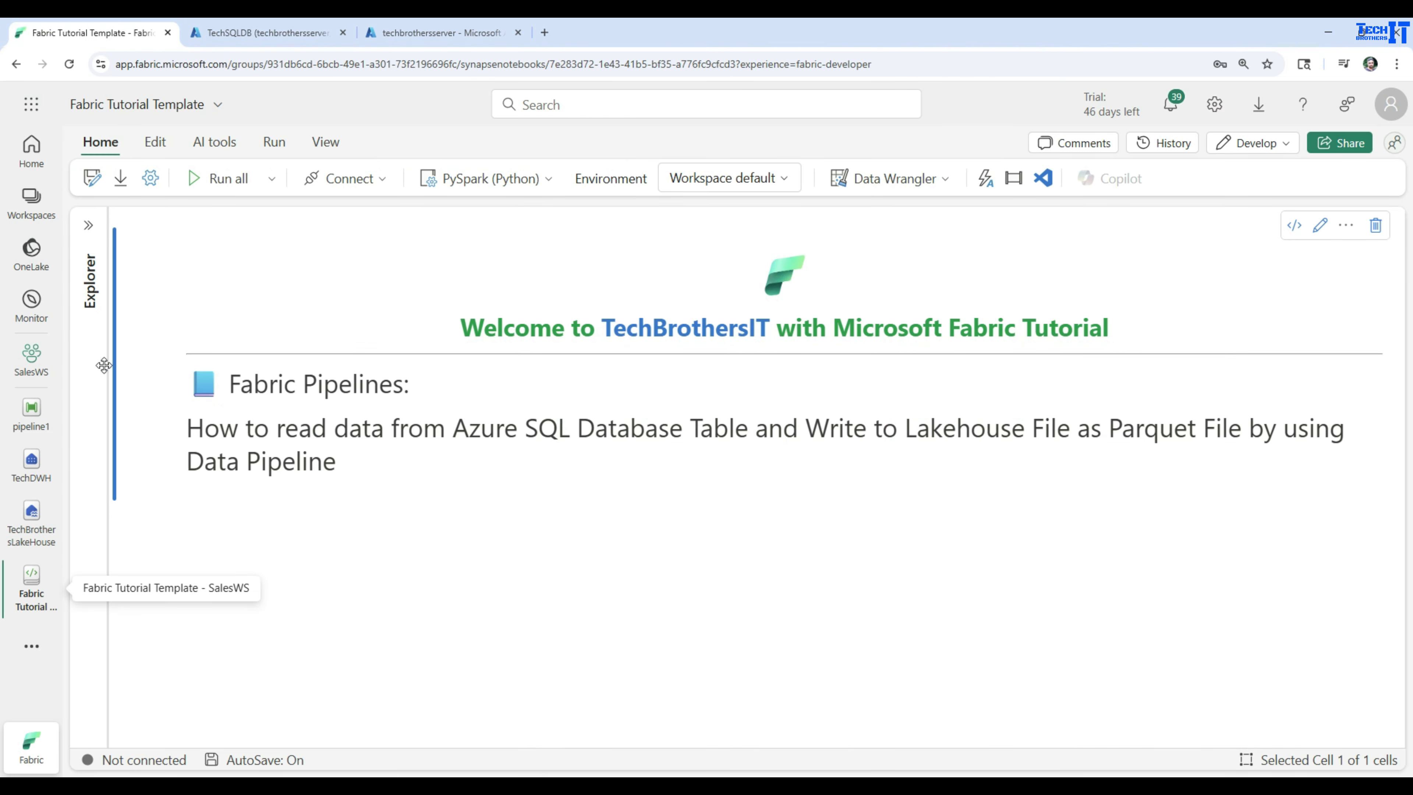
{"action": "left_click", "coordinate": [51, 398]}
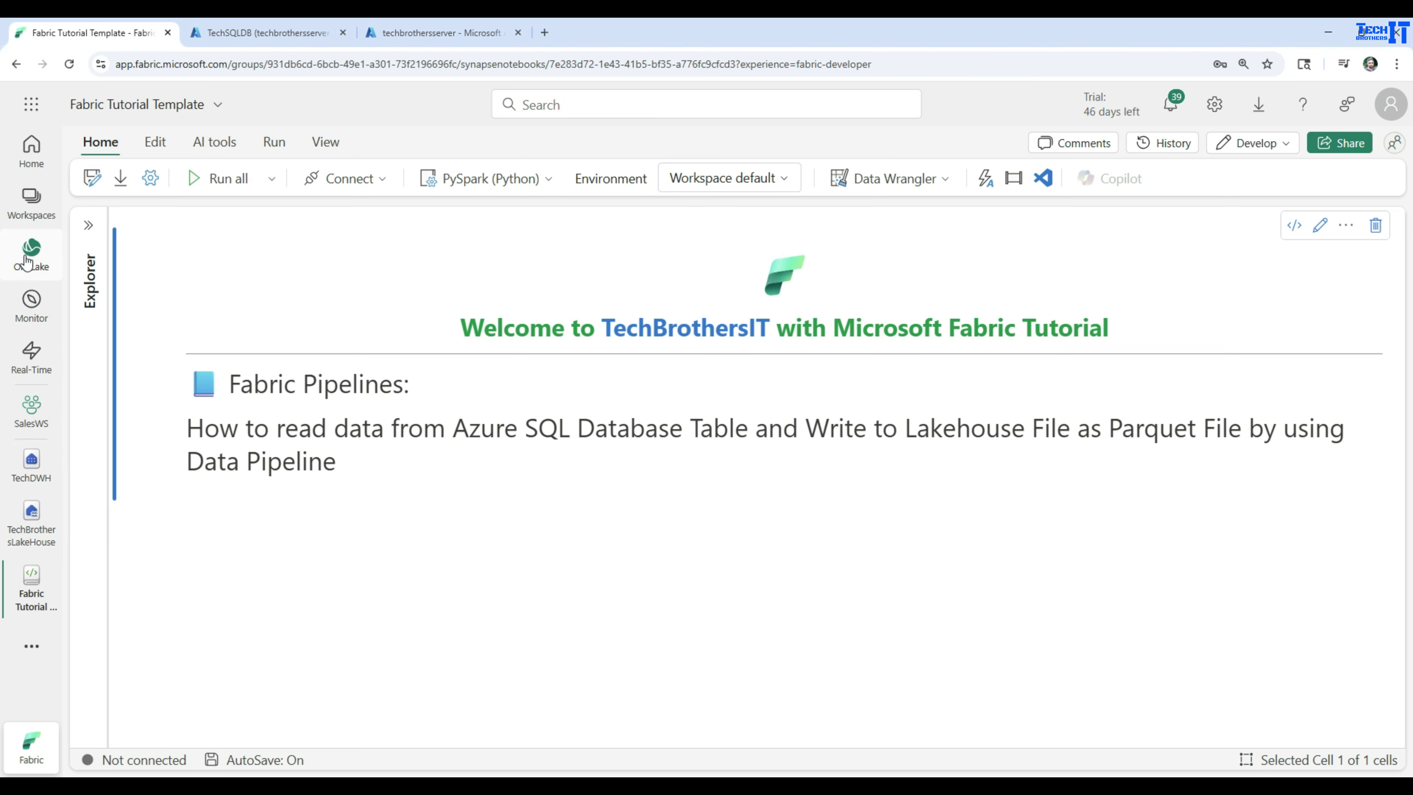
{"action": "left_click", "coordinate": [31, 409]}
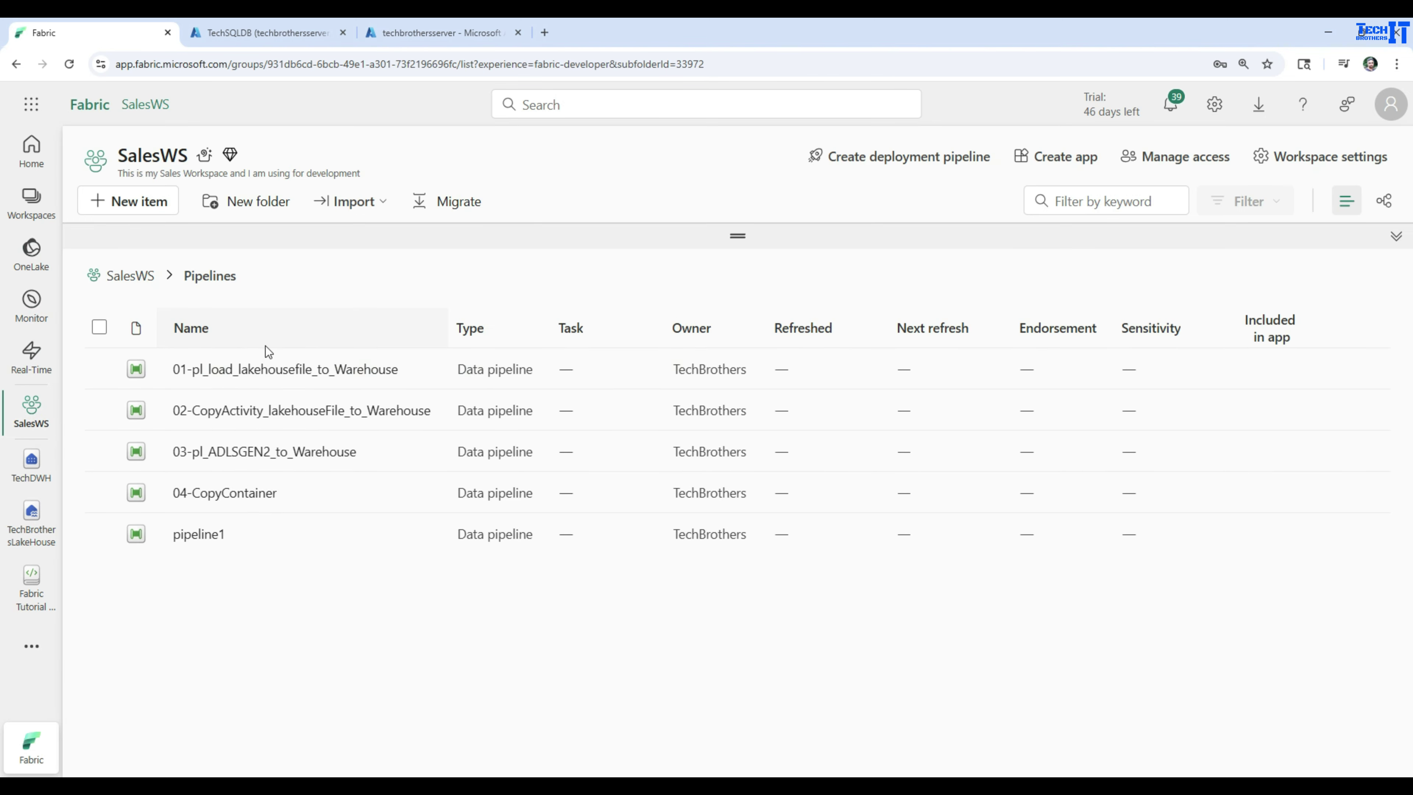
{"action": "left_click", "coordinate": [154, 272]}
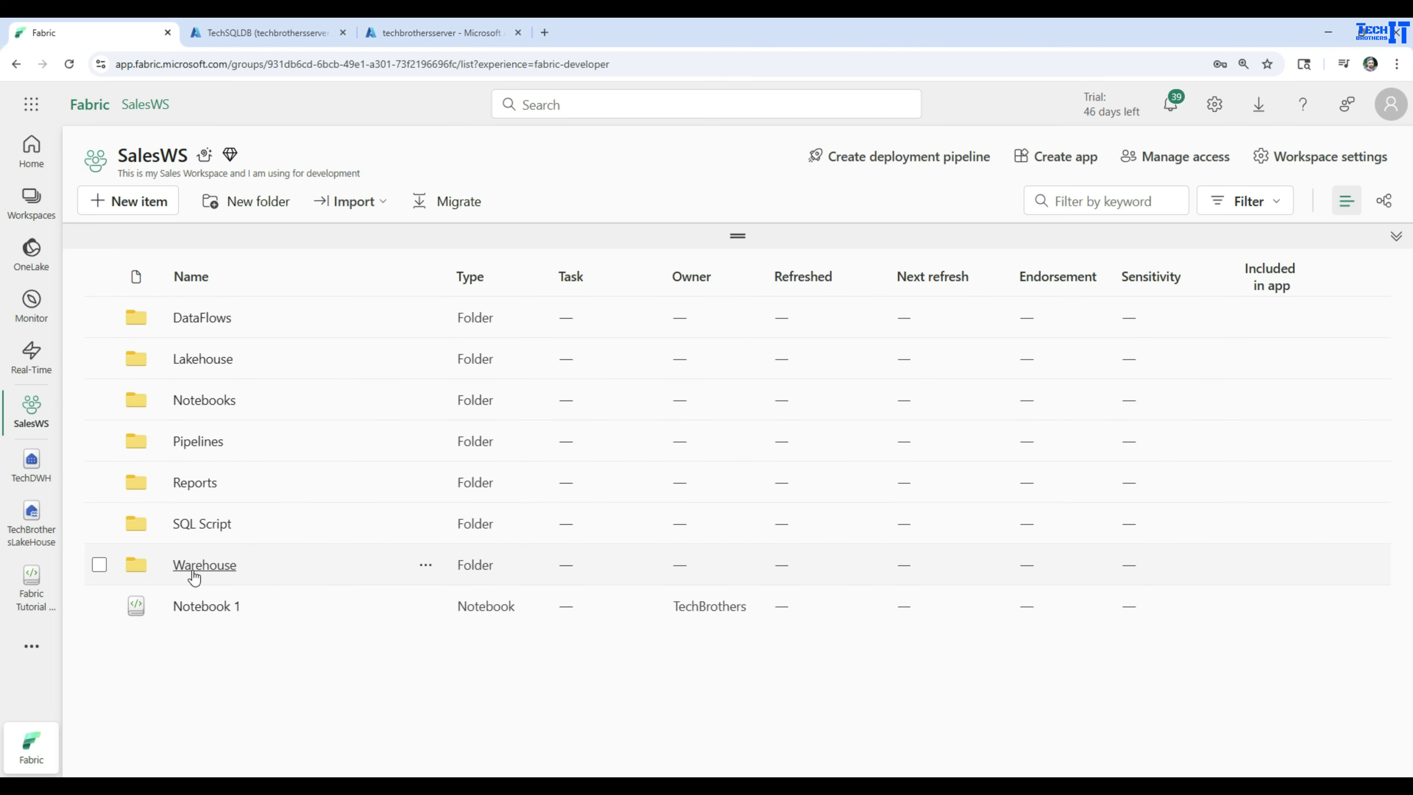
{"action": "left_click", "coordinate": [195, 359]}
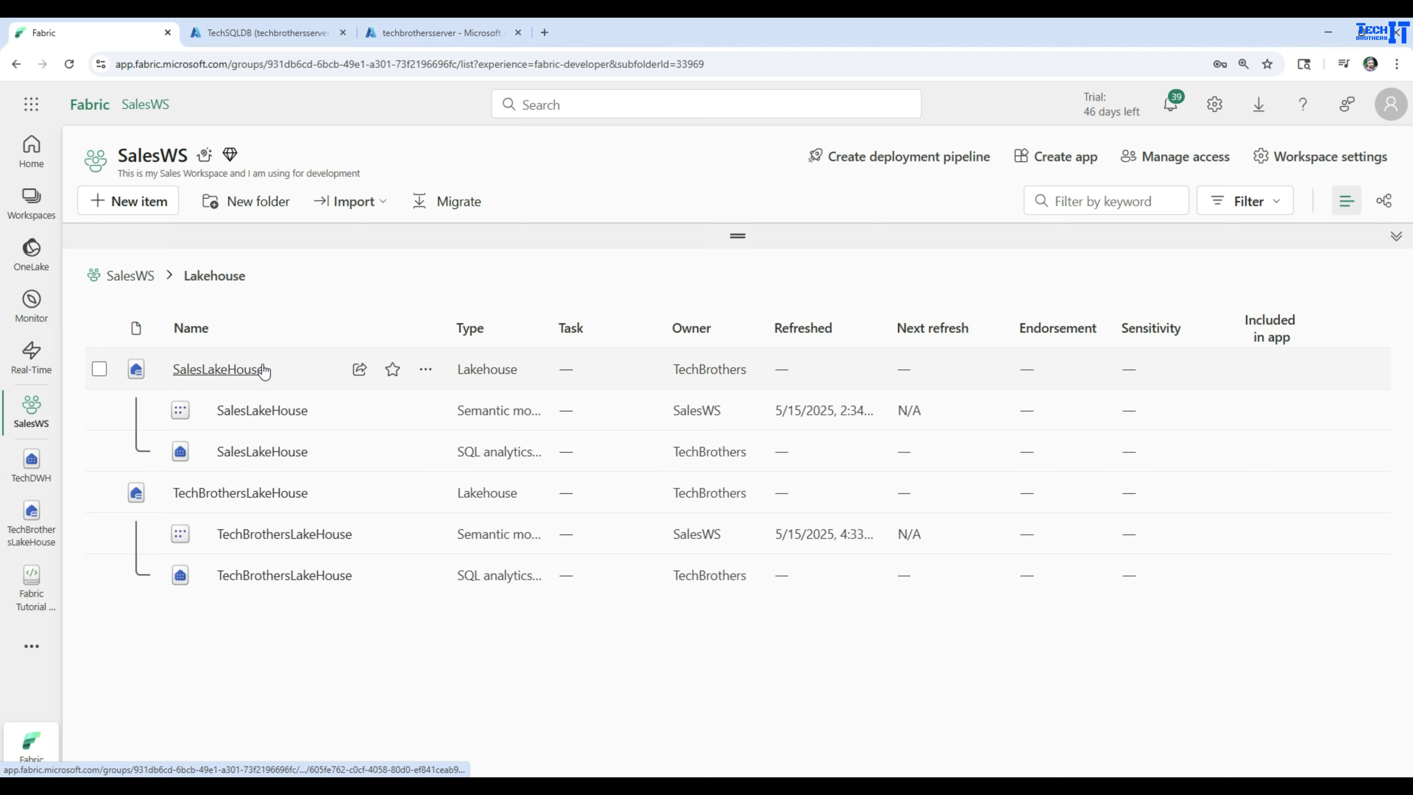
{"action": "left_click", "coordinate": [222, 494]}
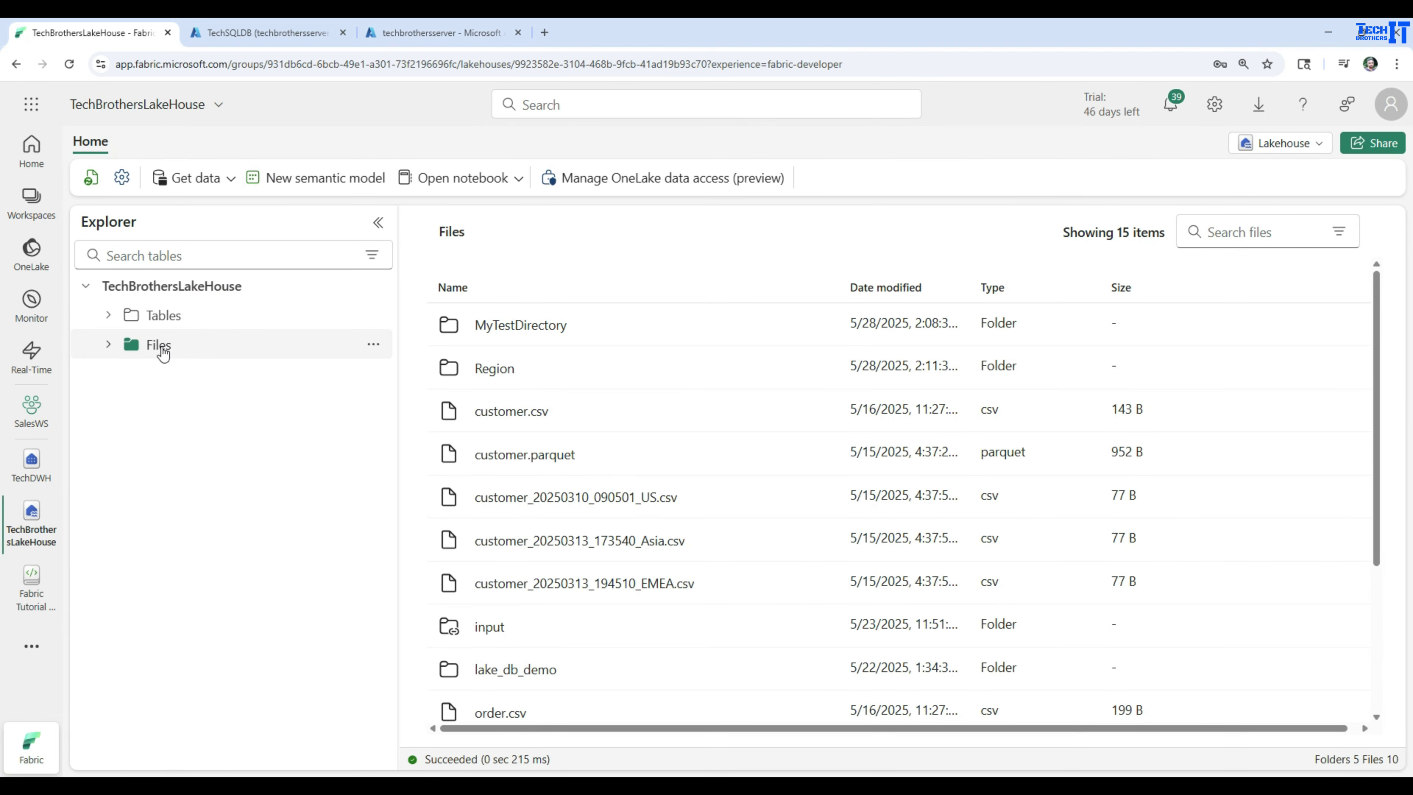
Create a subfolder named Stage under the lakehouse's Files and open it
{"action": "left_click", "coordinate": [162, 347]}
{"action": "left_click", "coordinate": [107, 345]}
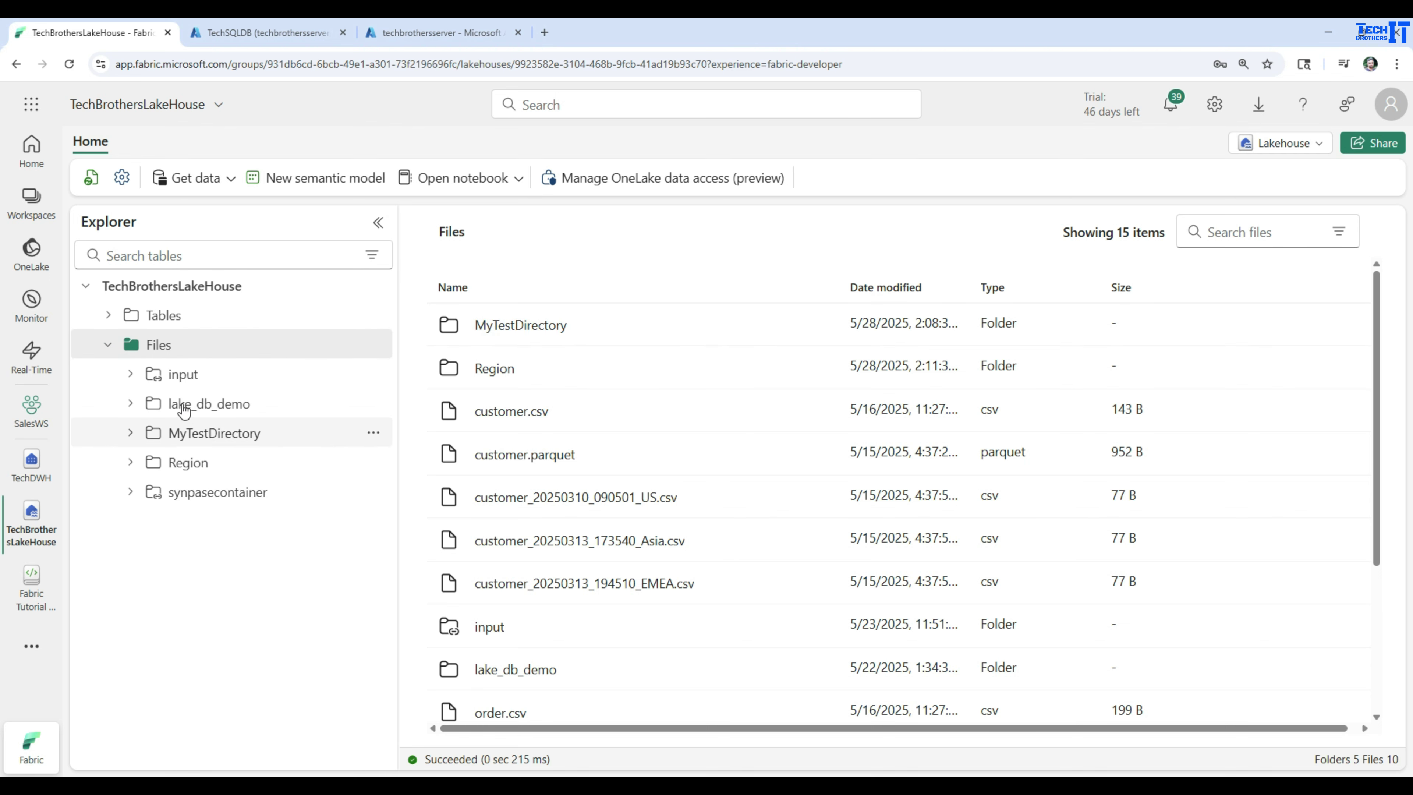
{"action": "left_click", "coordinate": [371, 345]}
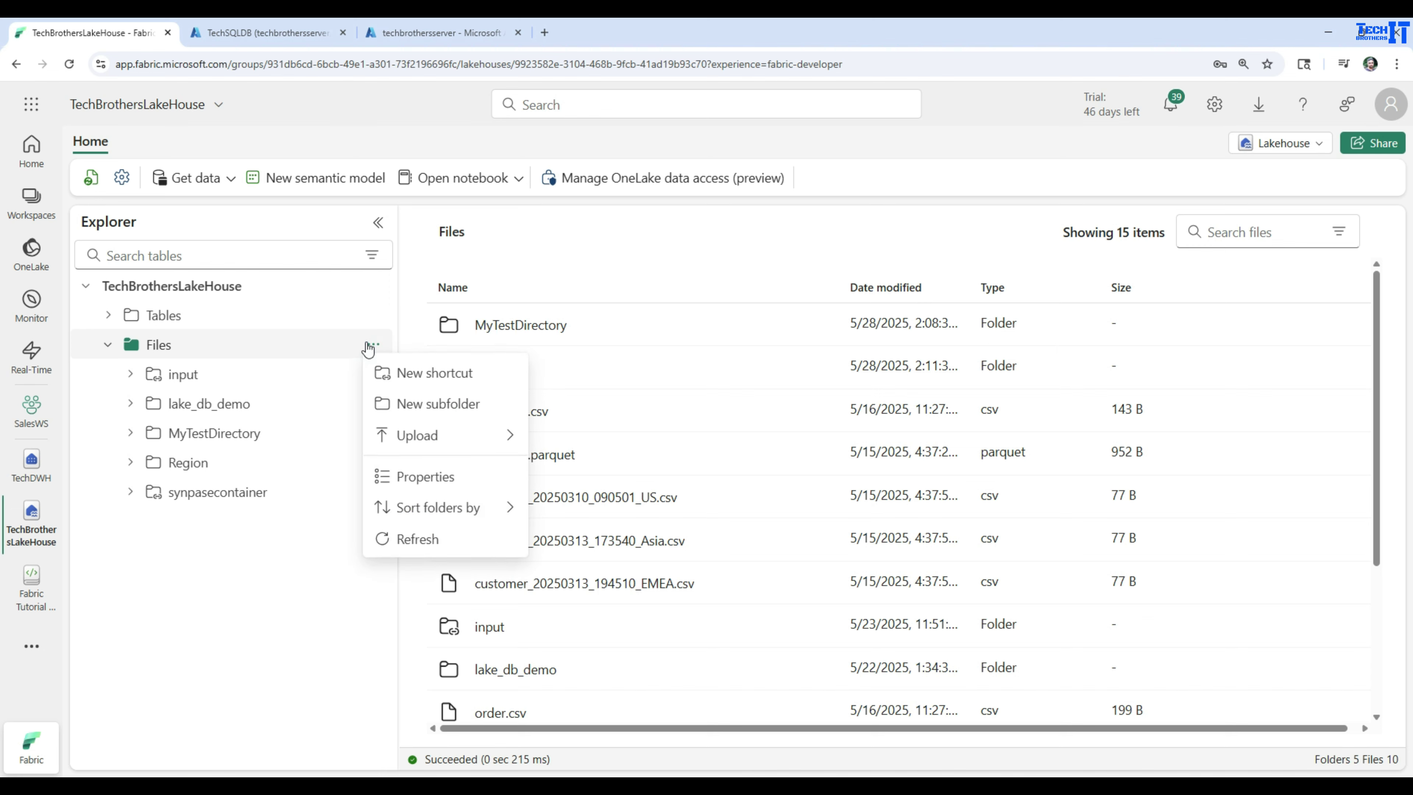
{"action": "left_click", "coordinate": [418, 409]}
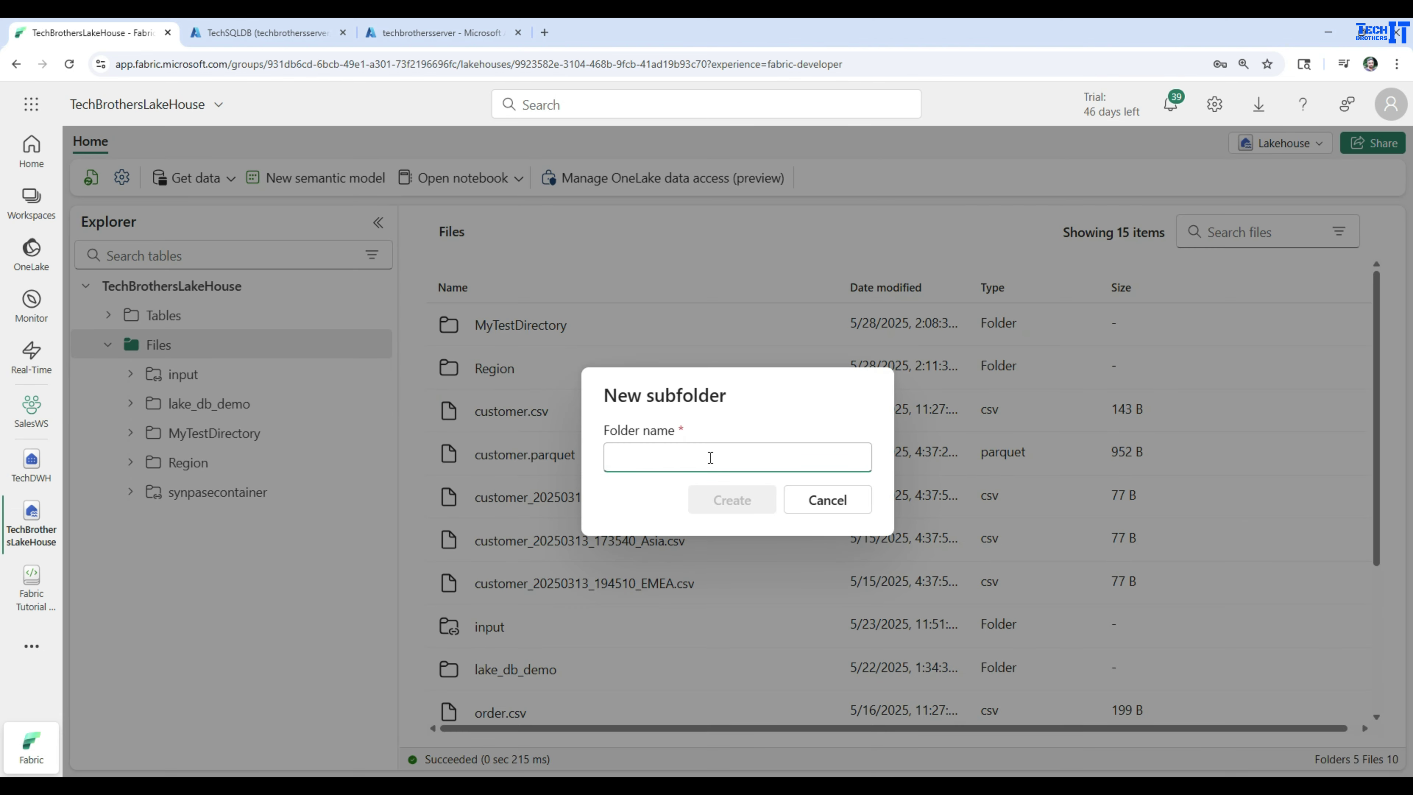
{"action": "type", "text": "Stage"}
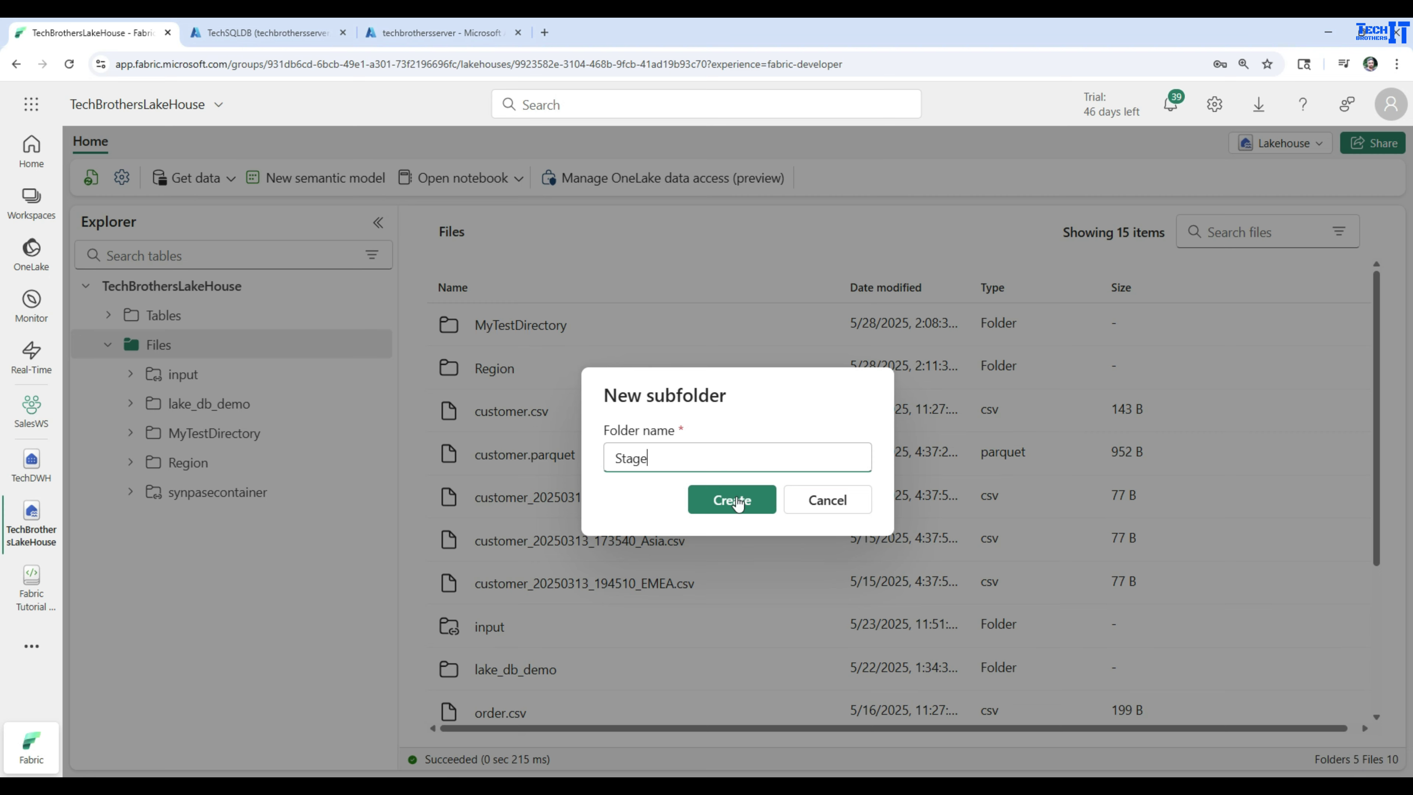
{"action": "left_click", "coordinate": [737, 501]}
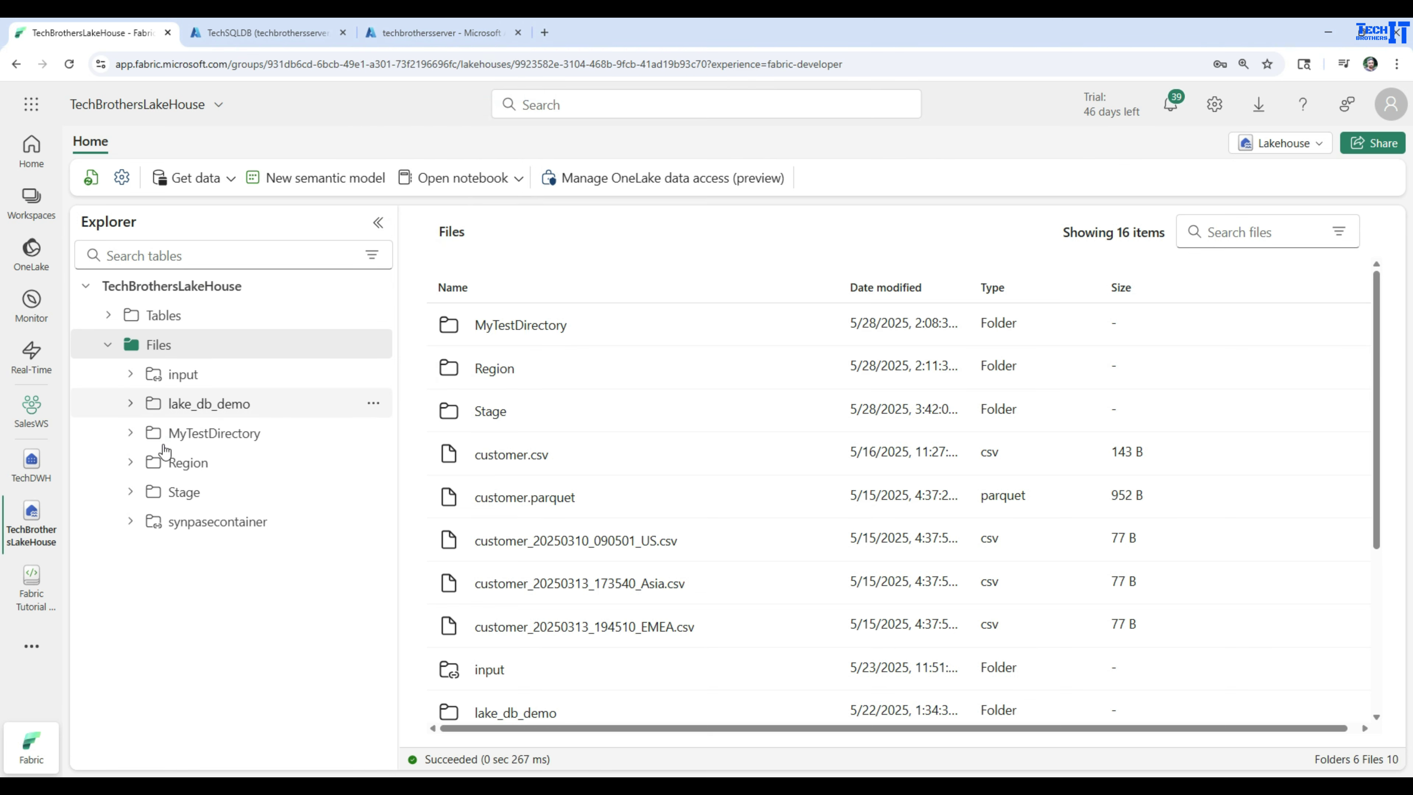
{"action": "left_click", "coordinate": [188, 493]}
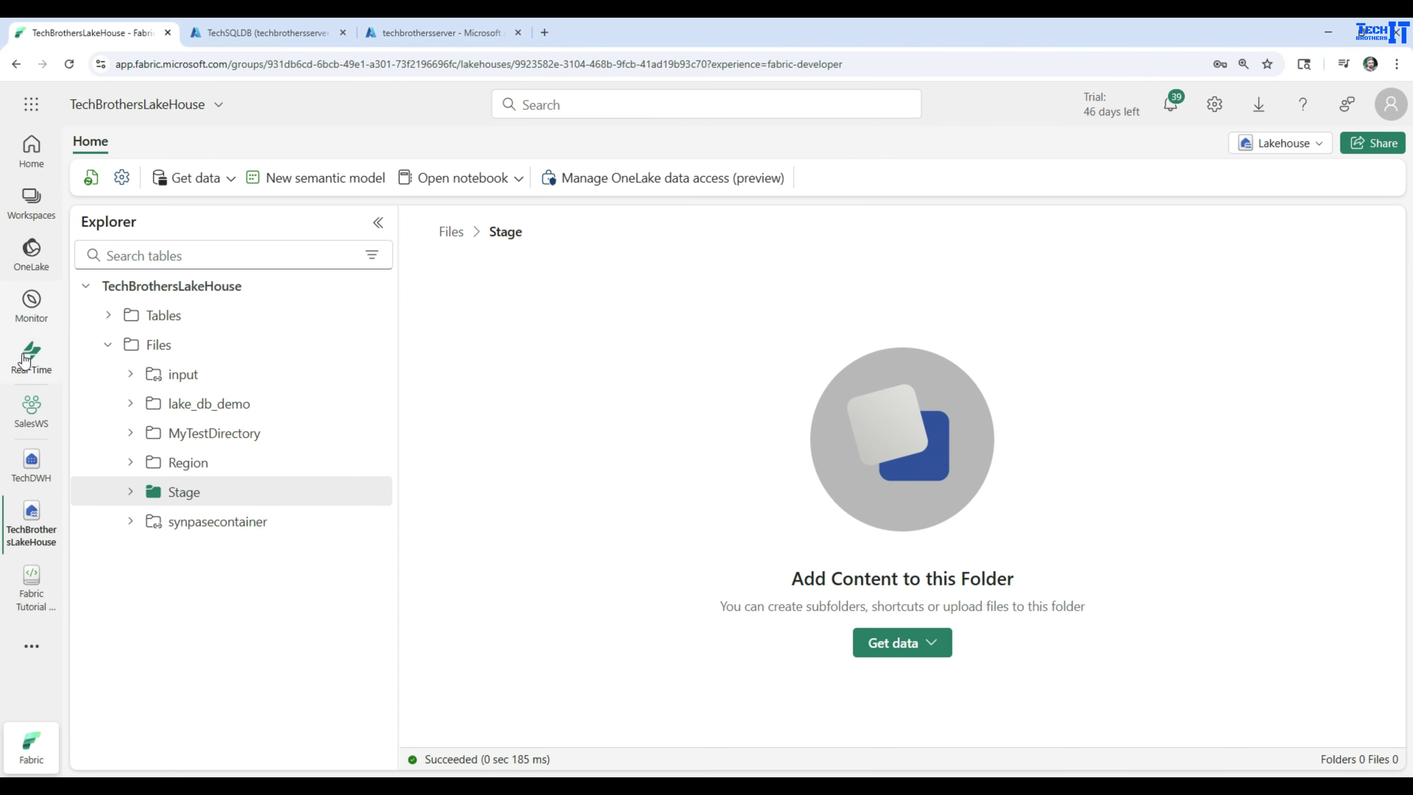
Create a data pipeline named 05-pl_ExtractfromAzureSQLTable_To_Lakehouse in the Pipelines folder of the SalesWS workspace
{"action": "left_click", "coordinate": [31, 409]}
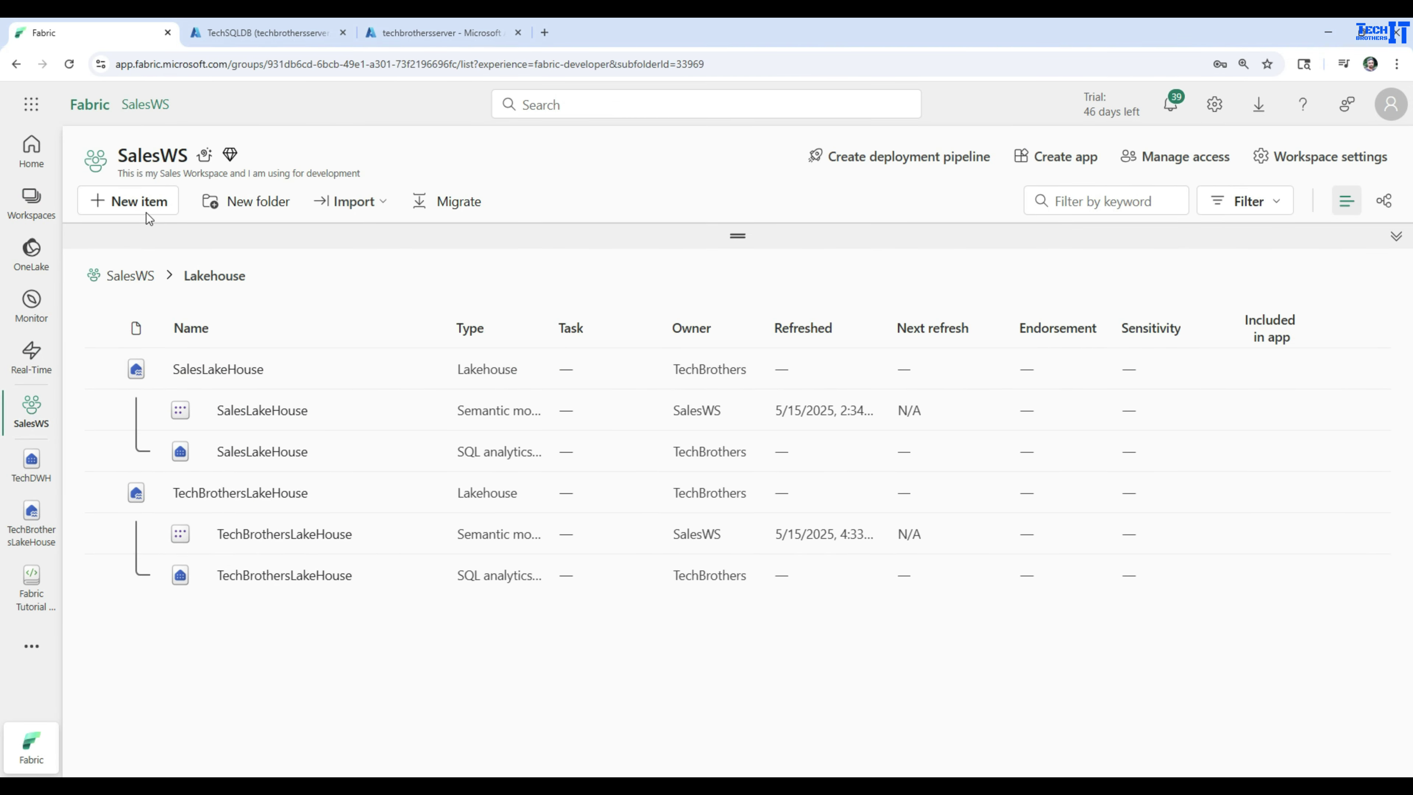
{"action": "left_click", "coordinate": [130, 276]}
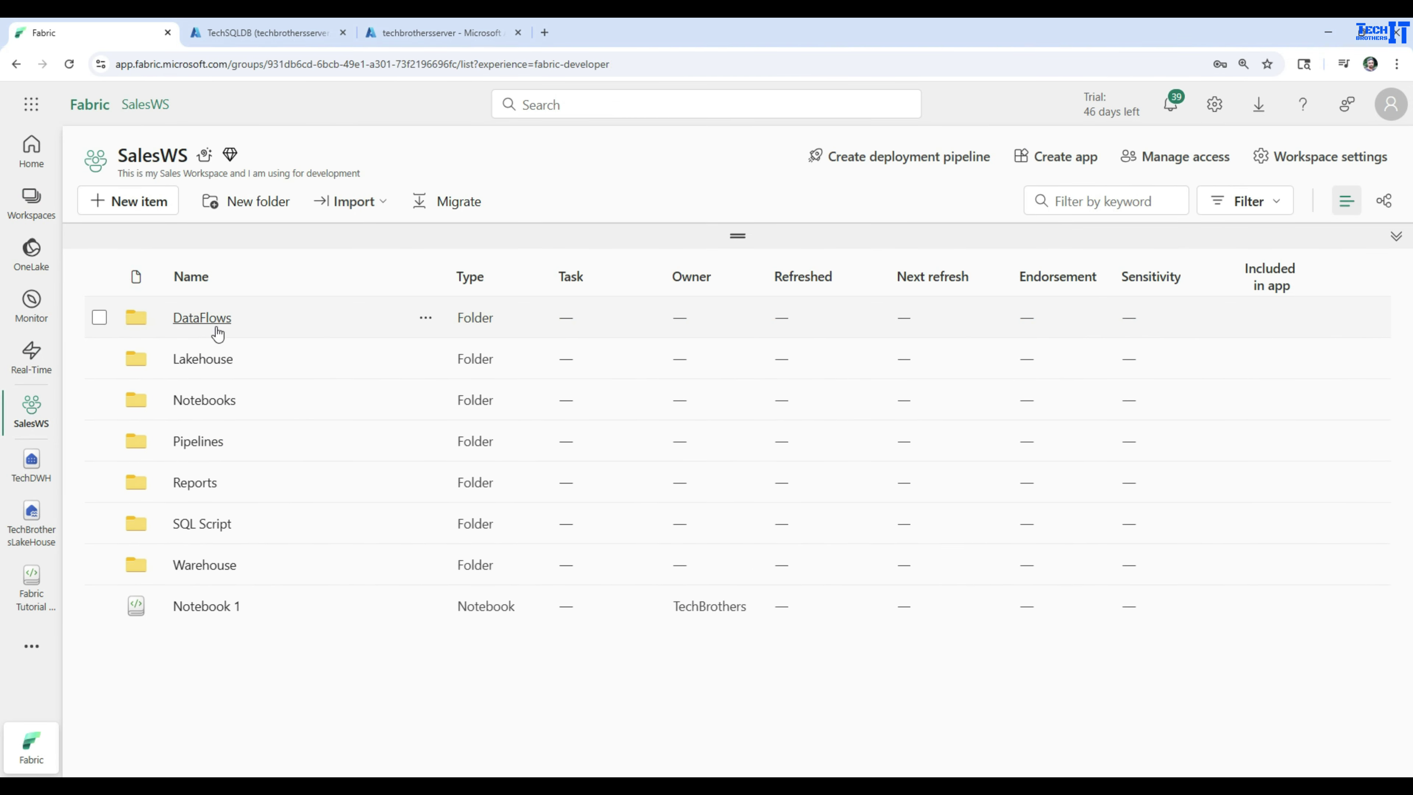
{"action": "left_click", "coordinate": [198, 441]}
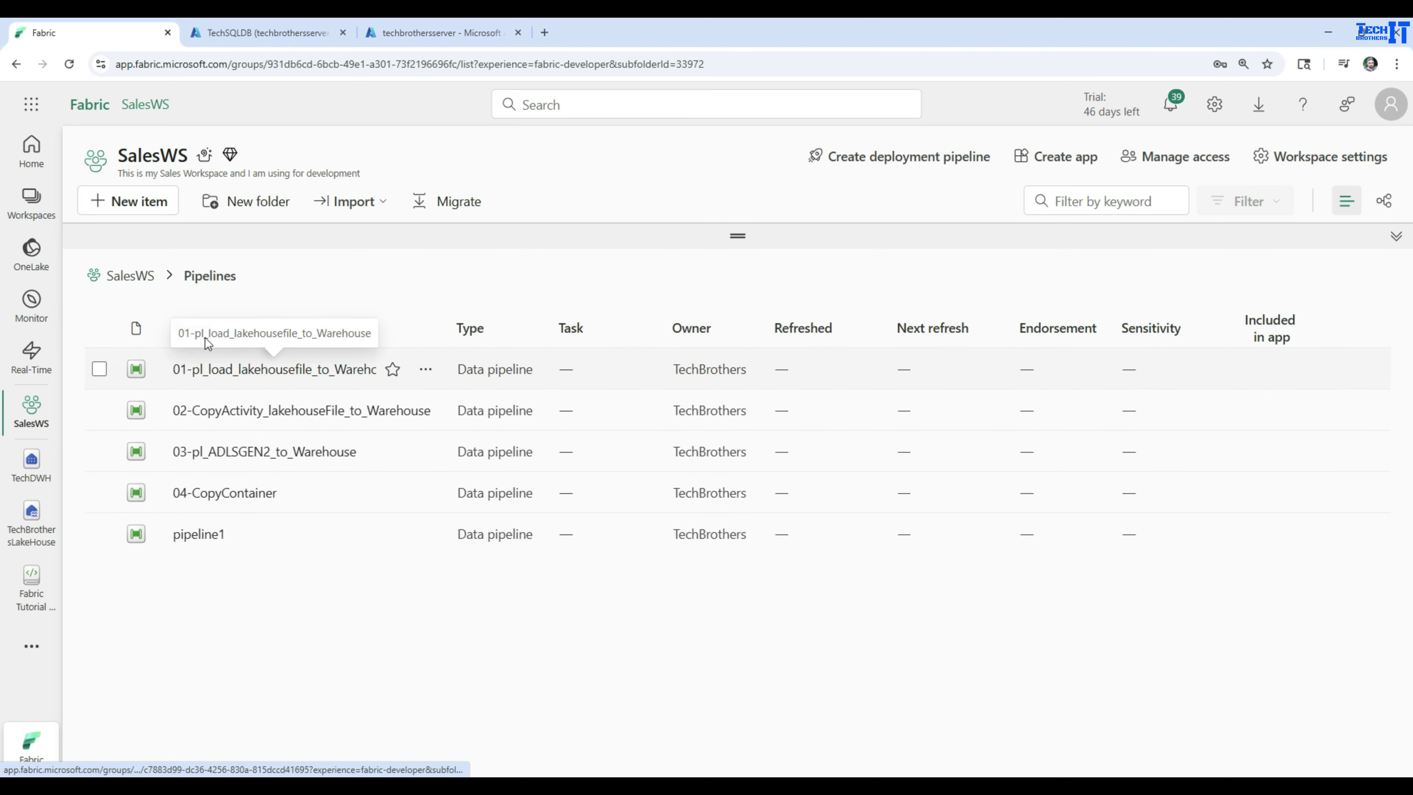
{"action": "left_click", "coordinate": [133, 207]}
{"action": "left_click", "coordinate": [862, 352]}
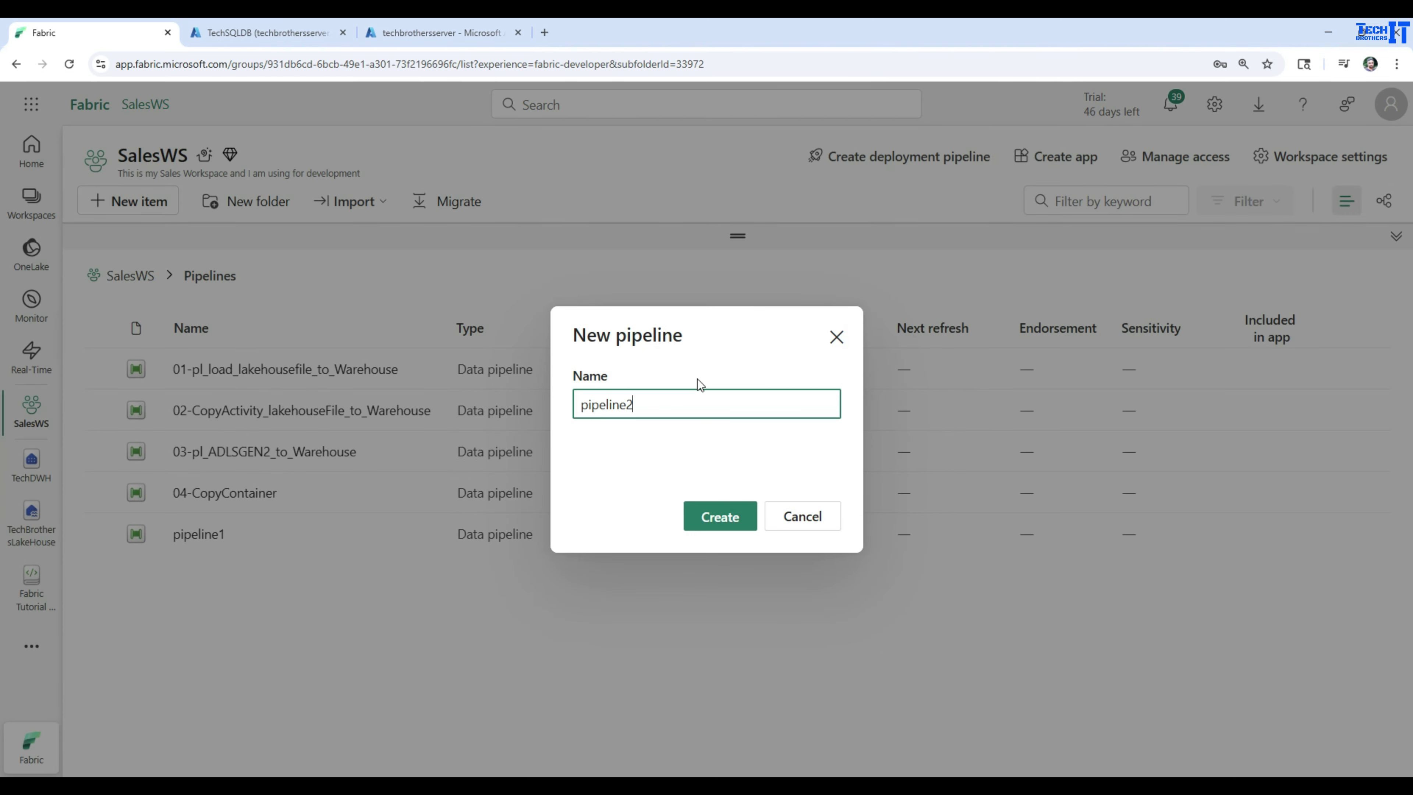
{"action": "double_click", "coordinate": [663, 404]}
{"action": "type", "text": "05-pl_ExtractfromAzureSQ"}
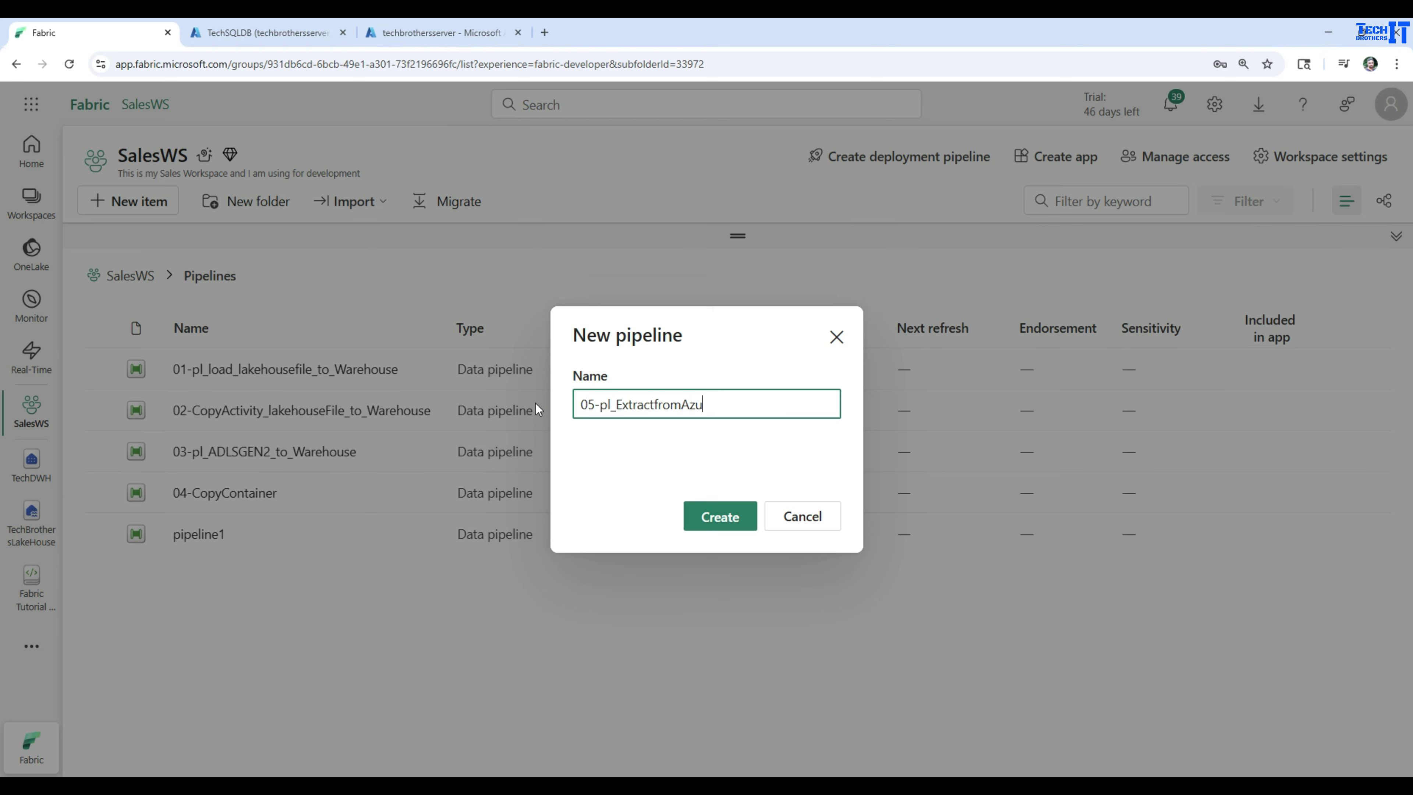
{"action": "type", "text": "LTable_To_Lakehouse"}
{"action": "left_click", "coordinate": [699, 526]}
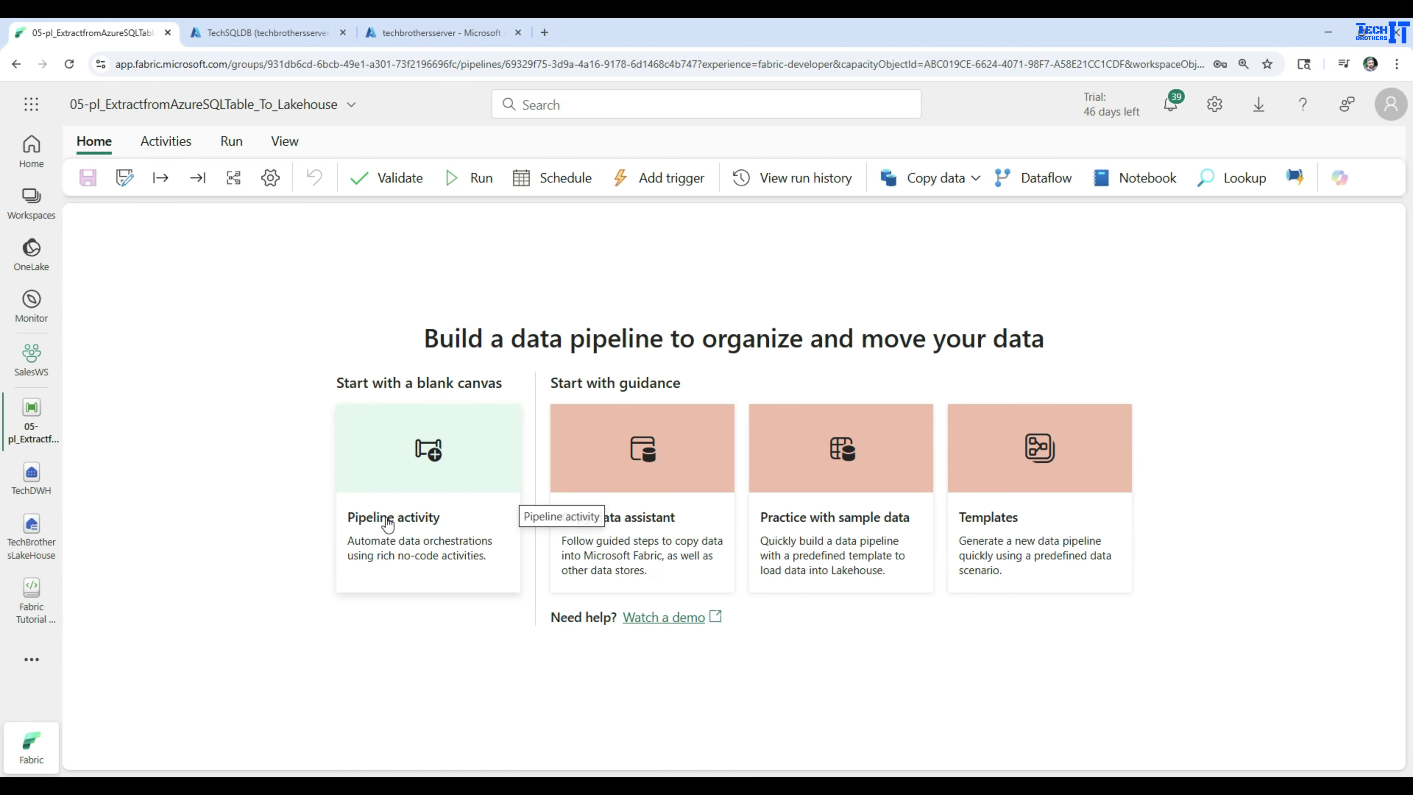
Add a Copy data activity to the blank pipeline, reposition it on the canvas and enlarge the properties area
{"action": "left_click", "coordinate": [420, 515]}
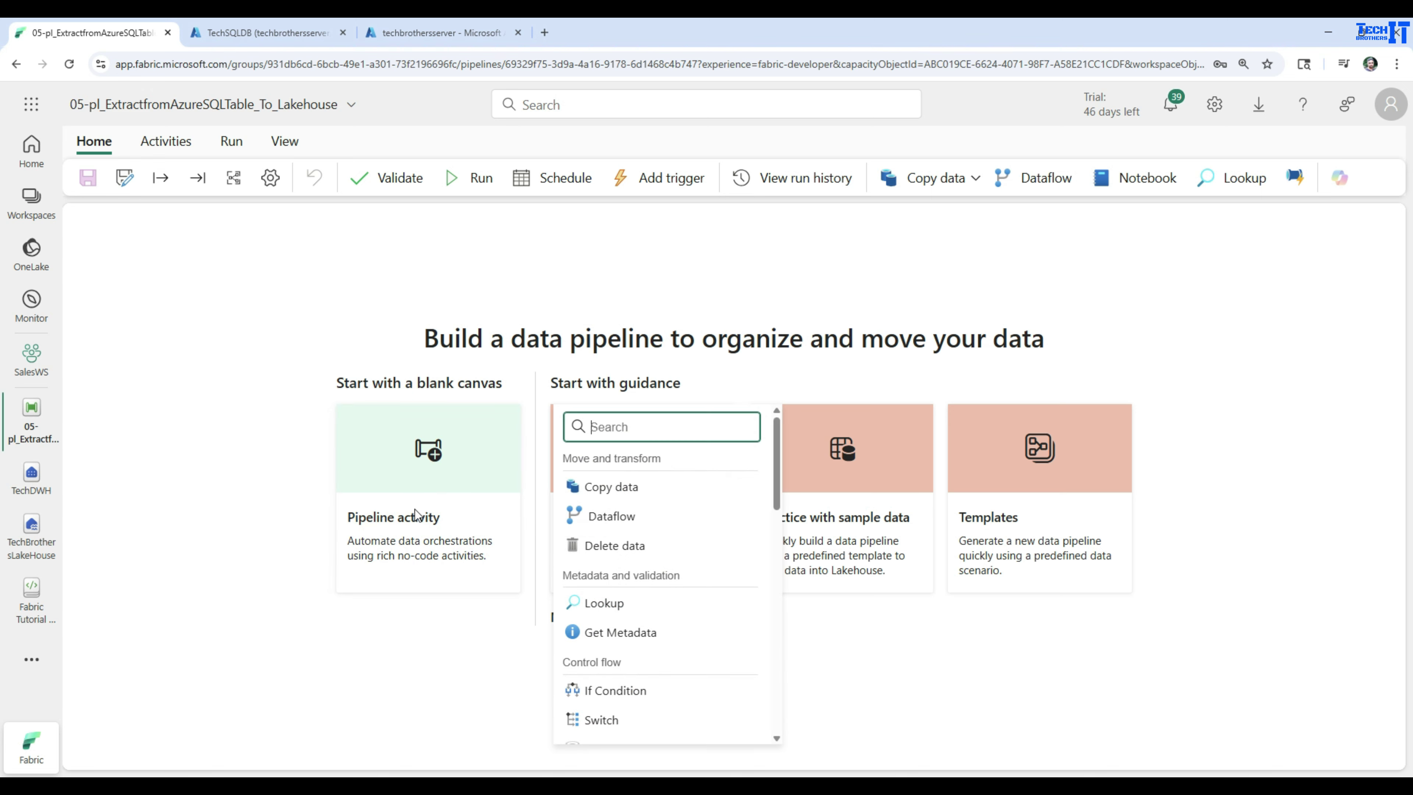
{"action": "left_click", "coordinate": [632, 489]}
{"action": "left_click", "coordinate": [232, 358]}
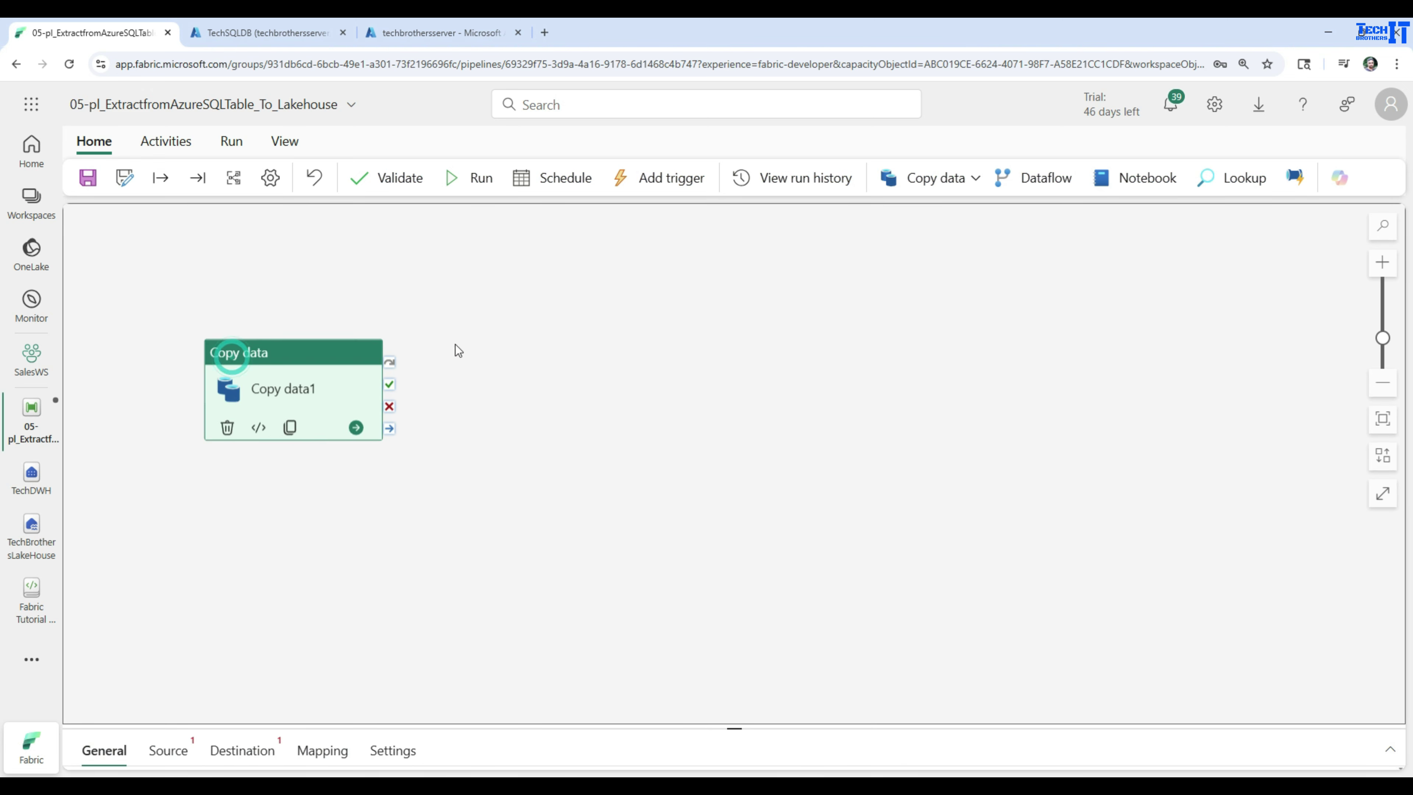
{"action": "left_click_drag", "start_coordinate": [458, 349], "coordinate": [452, 320]}
{"action": "left_click", "coordinate": [723, 723]}
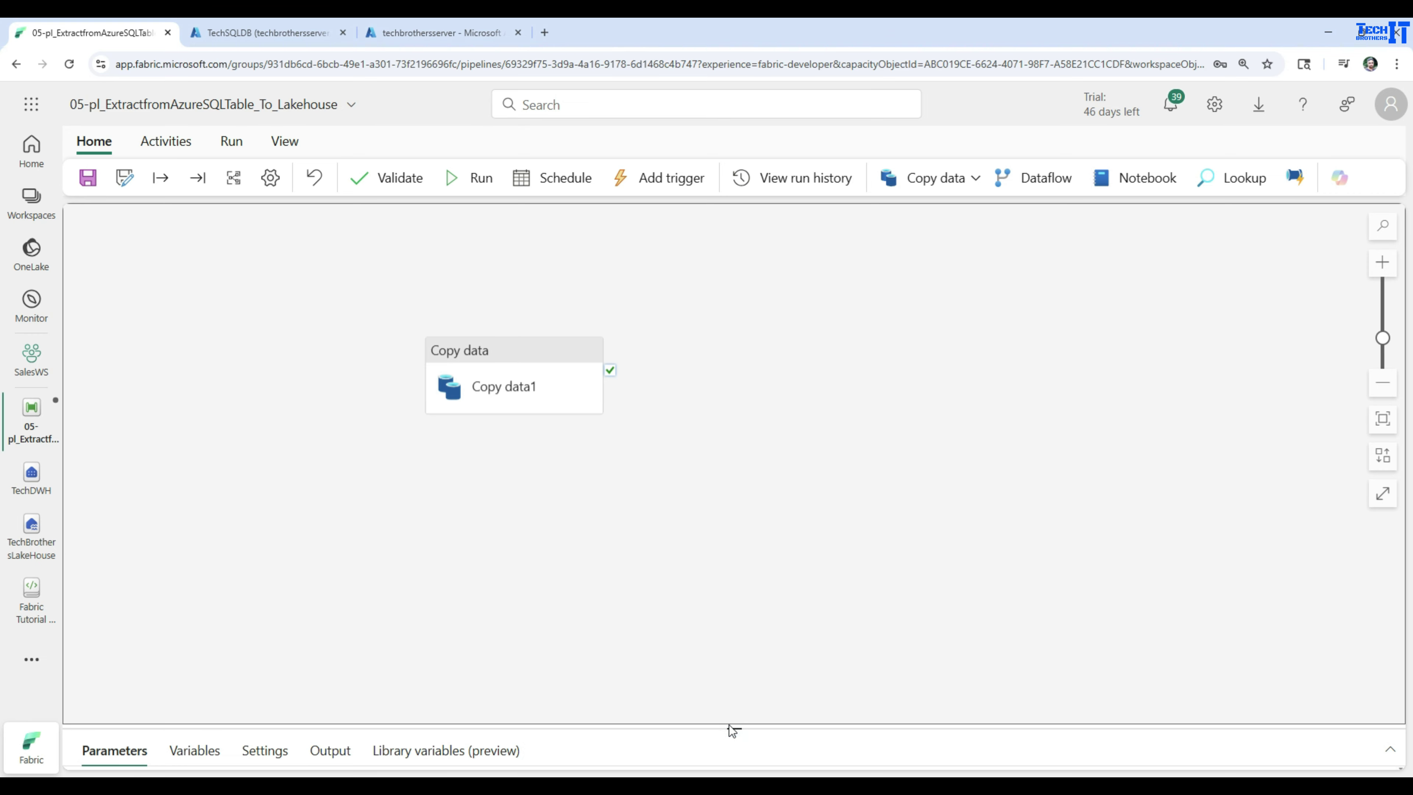
{"action": "left_click_drag", "start_coordinate": [732, 726], "coordinate": [683, 491]}
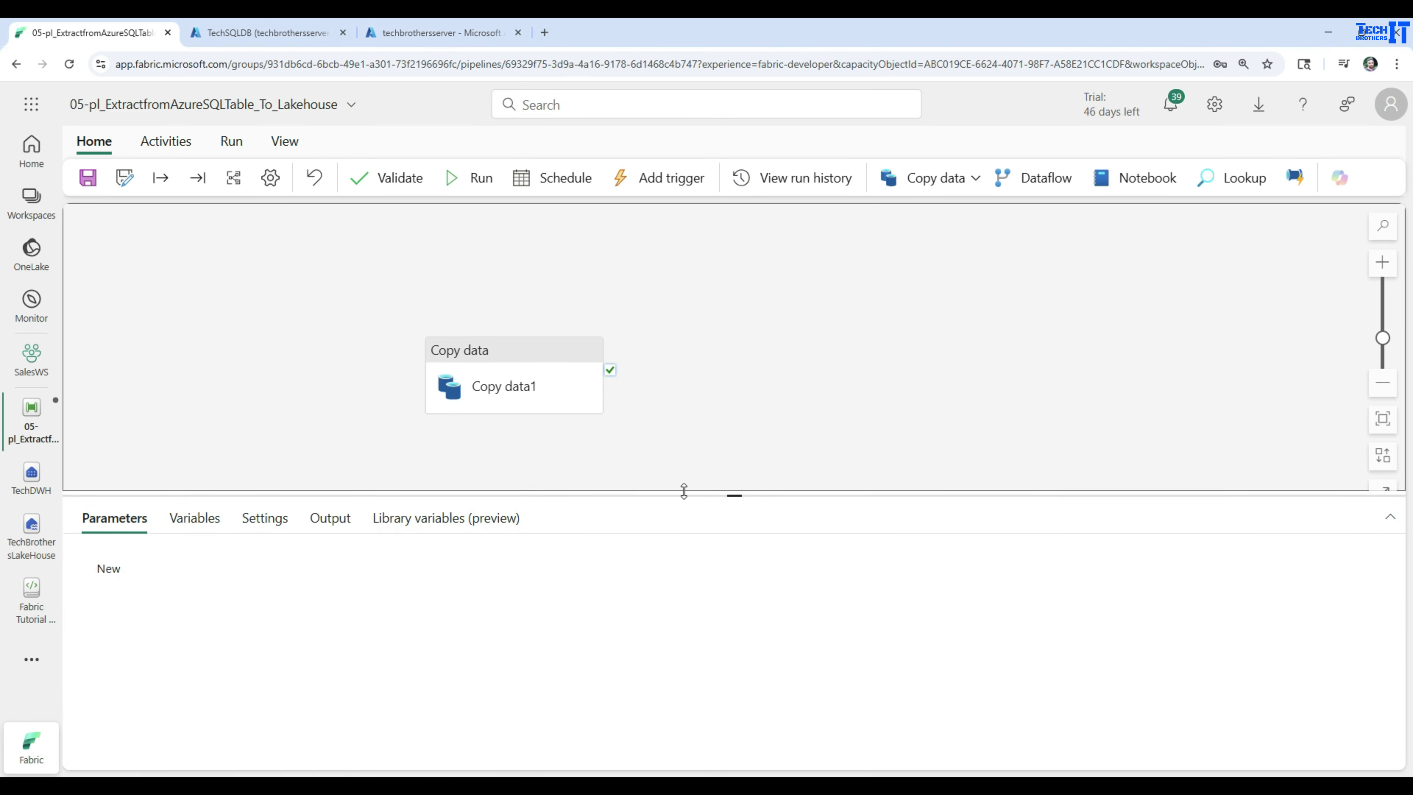
Open the Copy data1 activity's source settings and start a new connection, searching "azure sql" and choosing Azure SQL database as the data source
{"action": "left_click", "coordinate": [503, 362]}
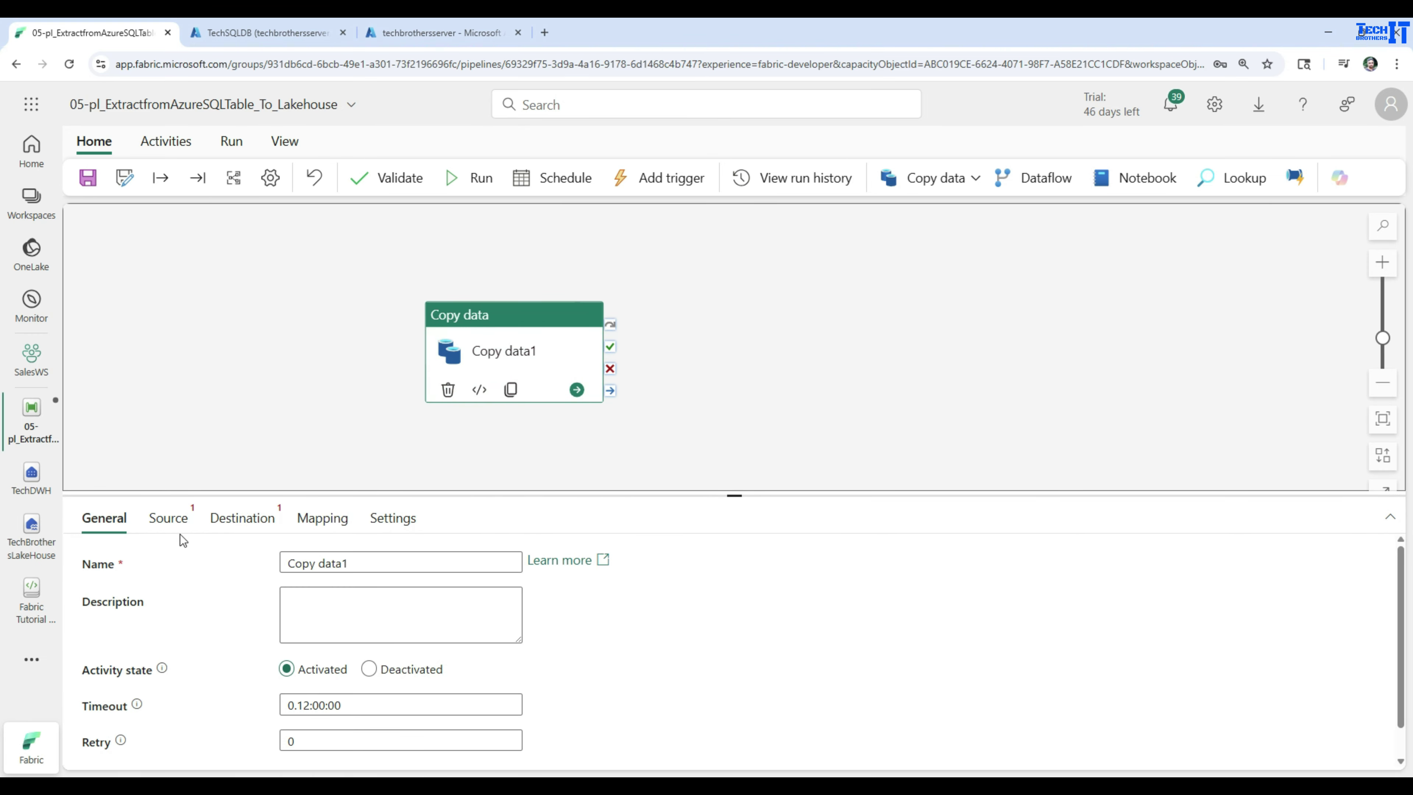
{"action": "left_click", "coordinate": [168, 518]}
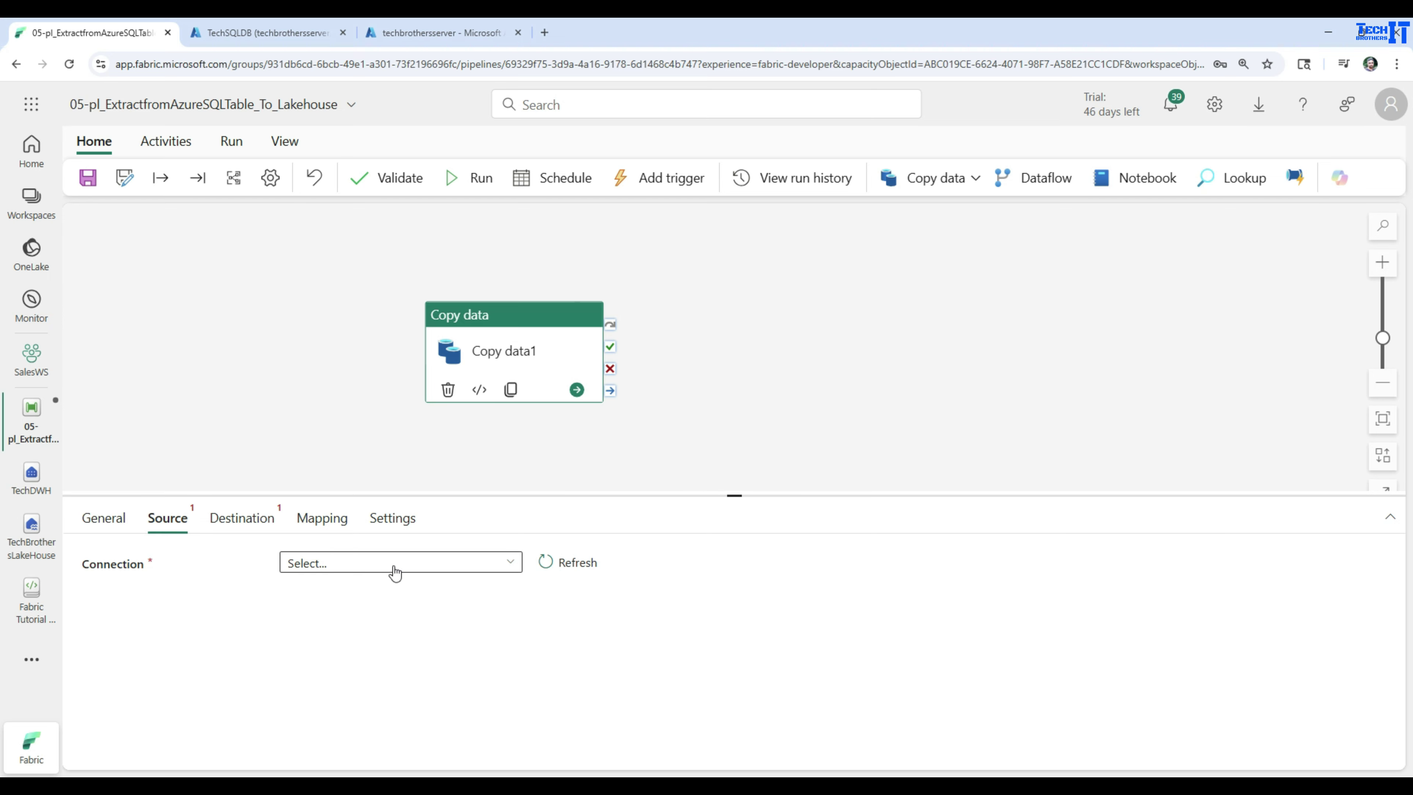
{"action": "left_click", "coordinate": [508, 564]}
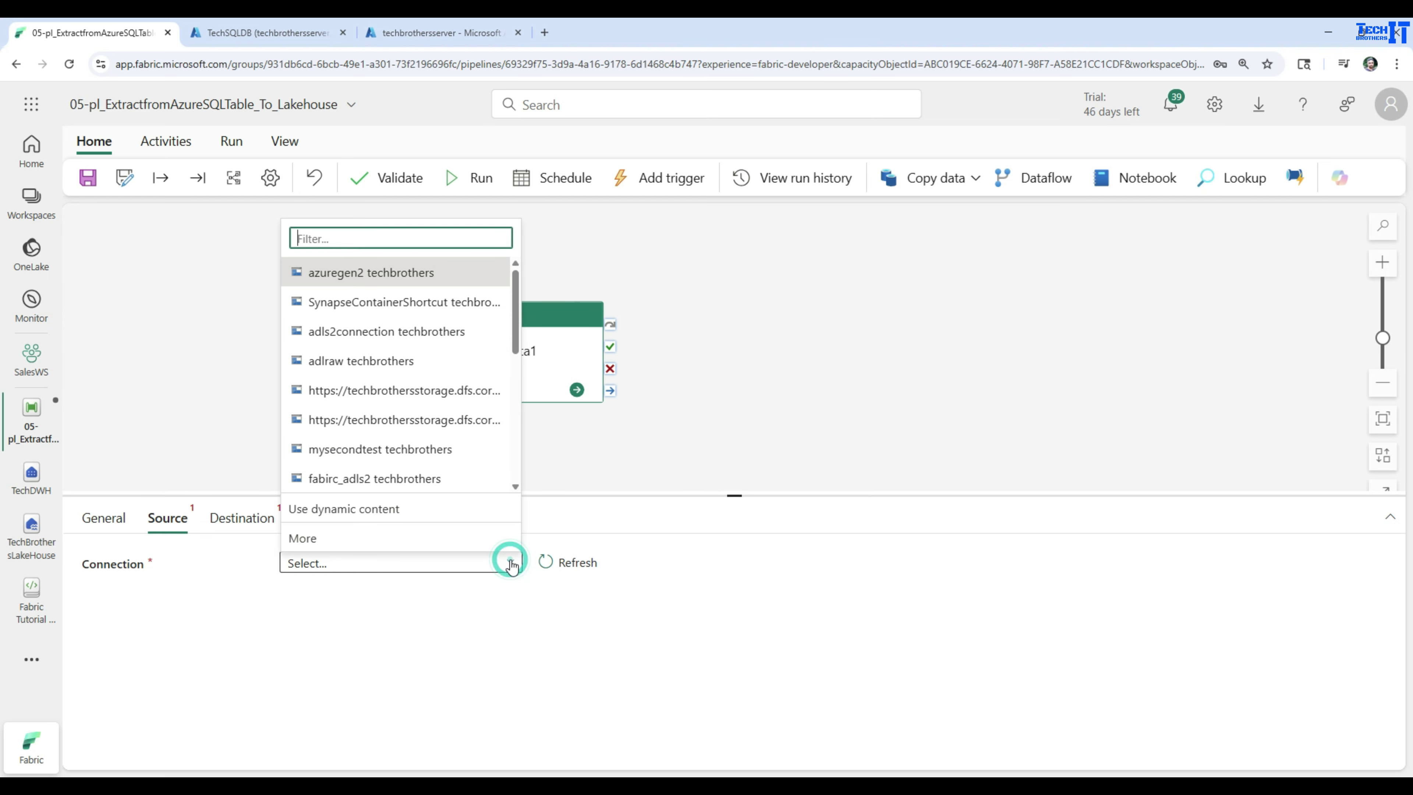
{"action": "scroll", "coordinate": [427, 445], "scroll_direction": "down", "scroll_amount": 3}
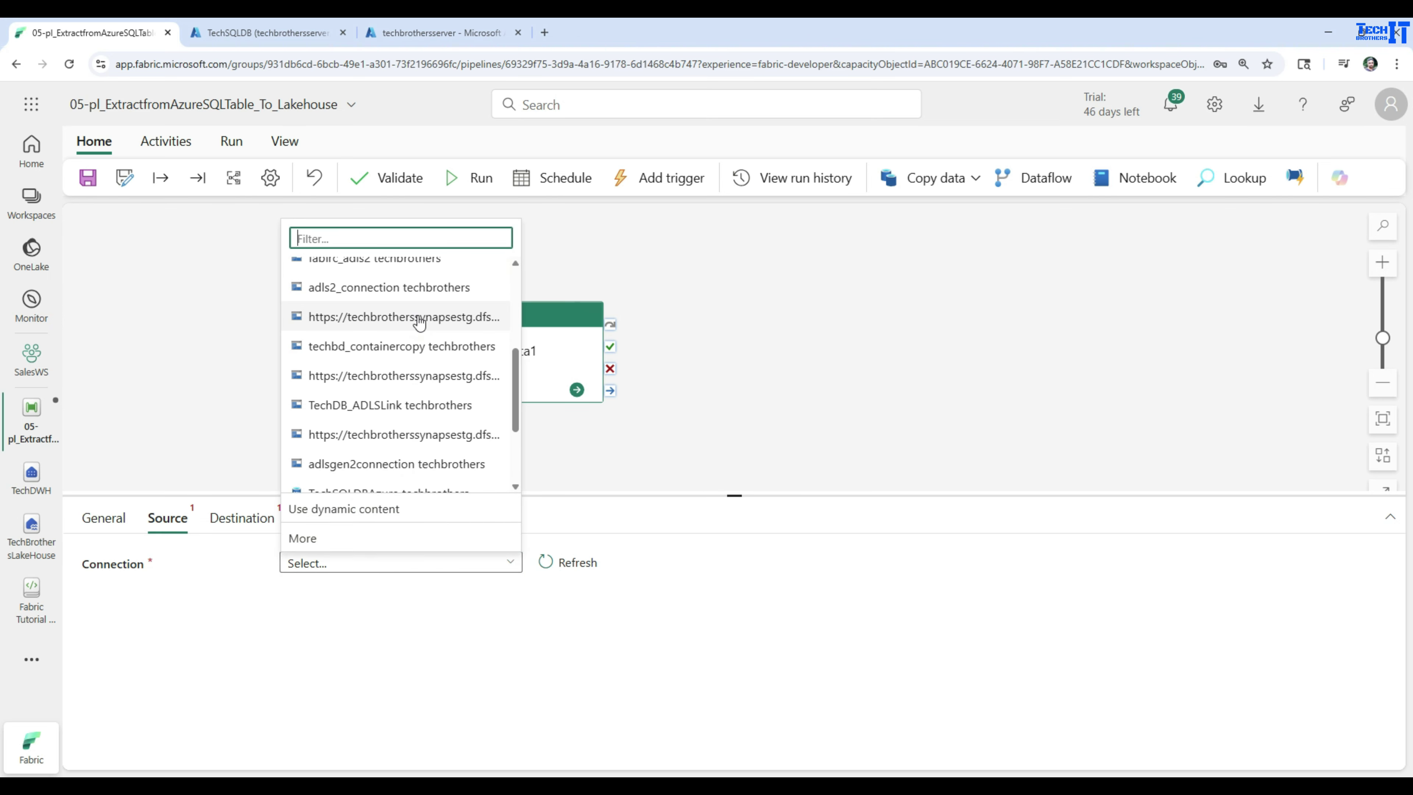
{"action": "scroll", "coordinate": [415, 345], "scroll_direction": "down", "scroll_amount": 3}
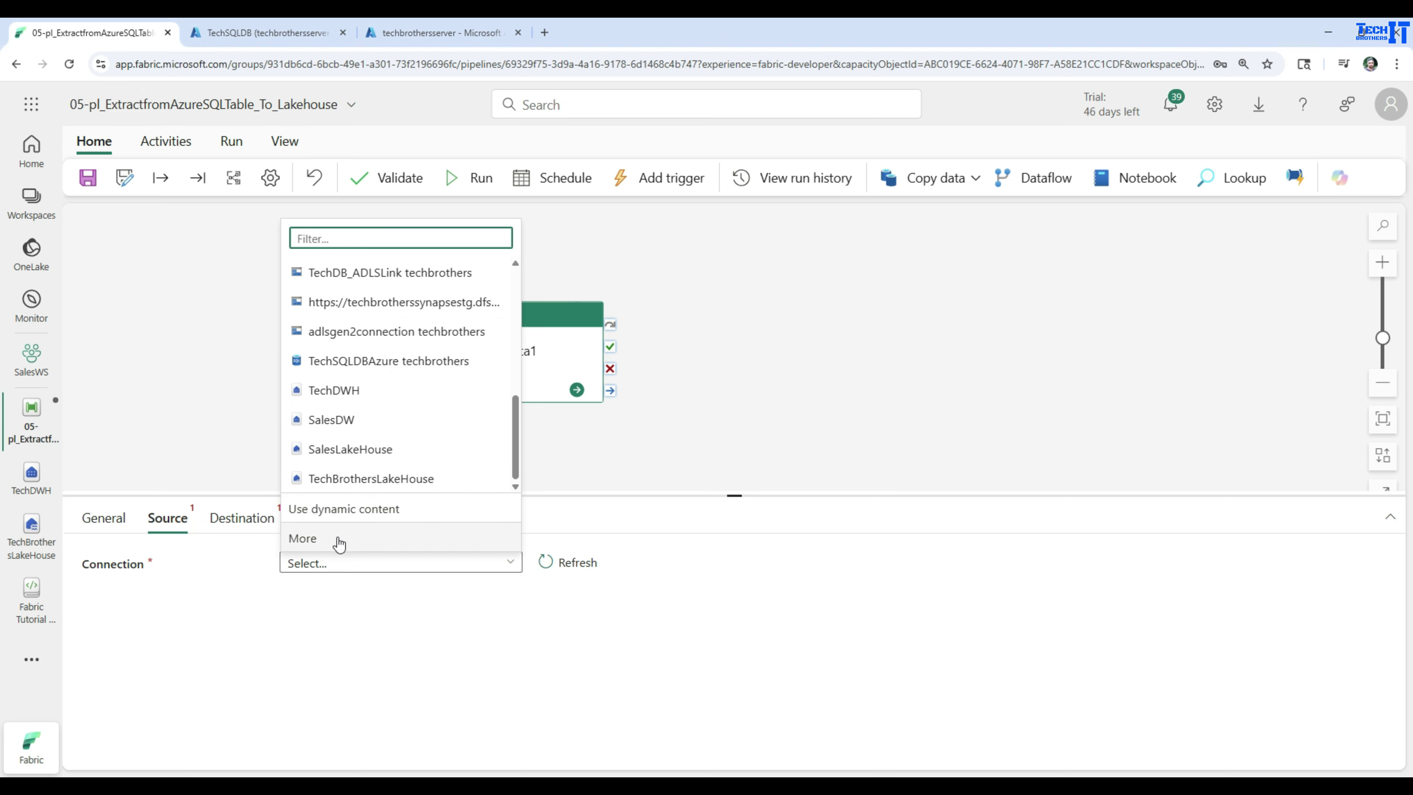
{"action": "left_click", "coordinate": [305, 547]}
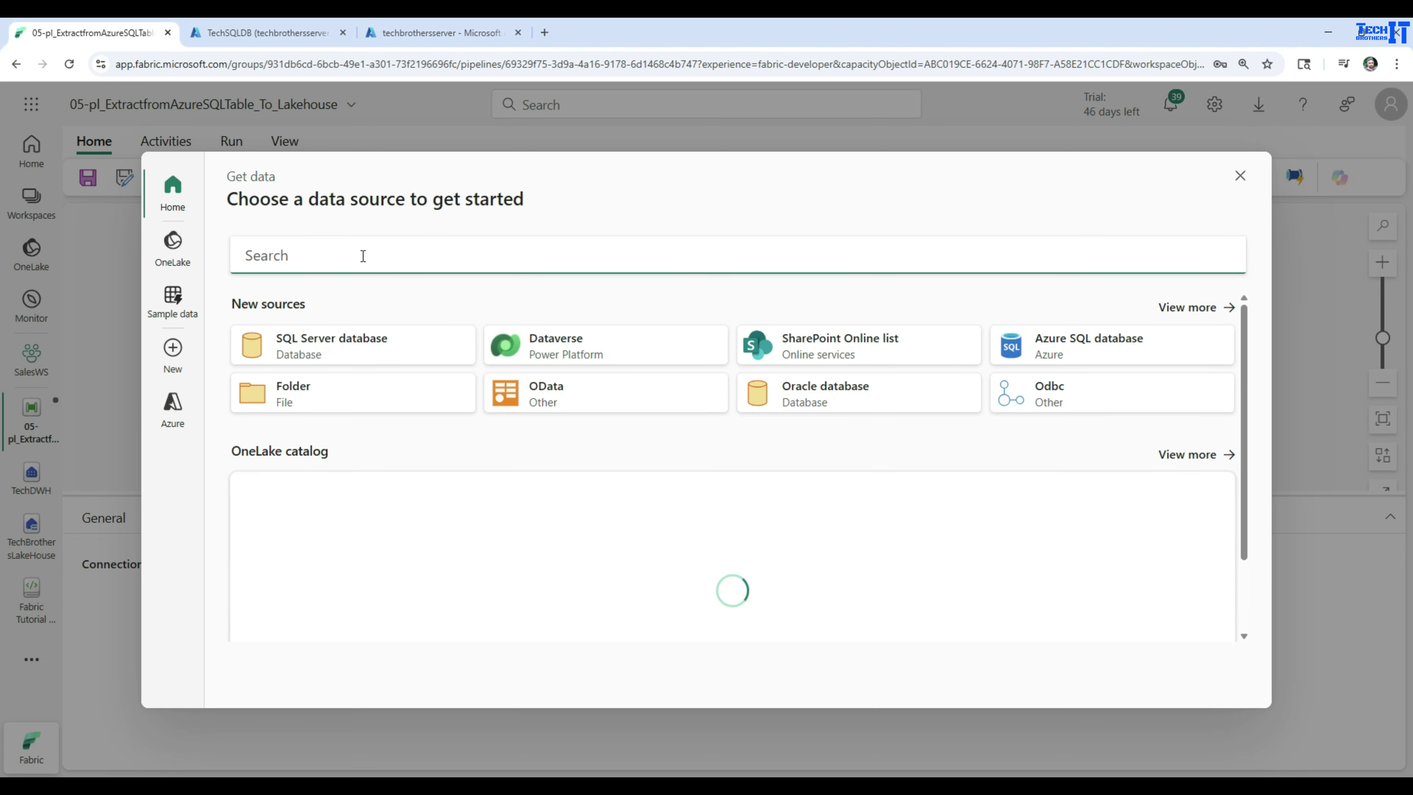
{"action": "type", "text": "azur"}
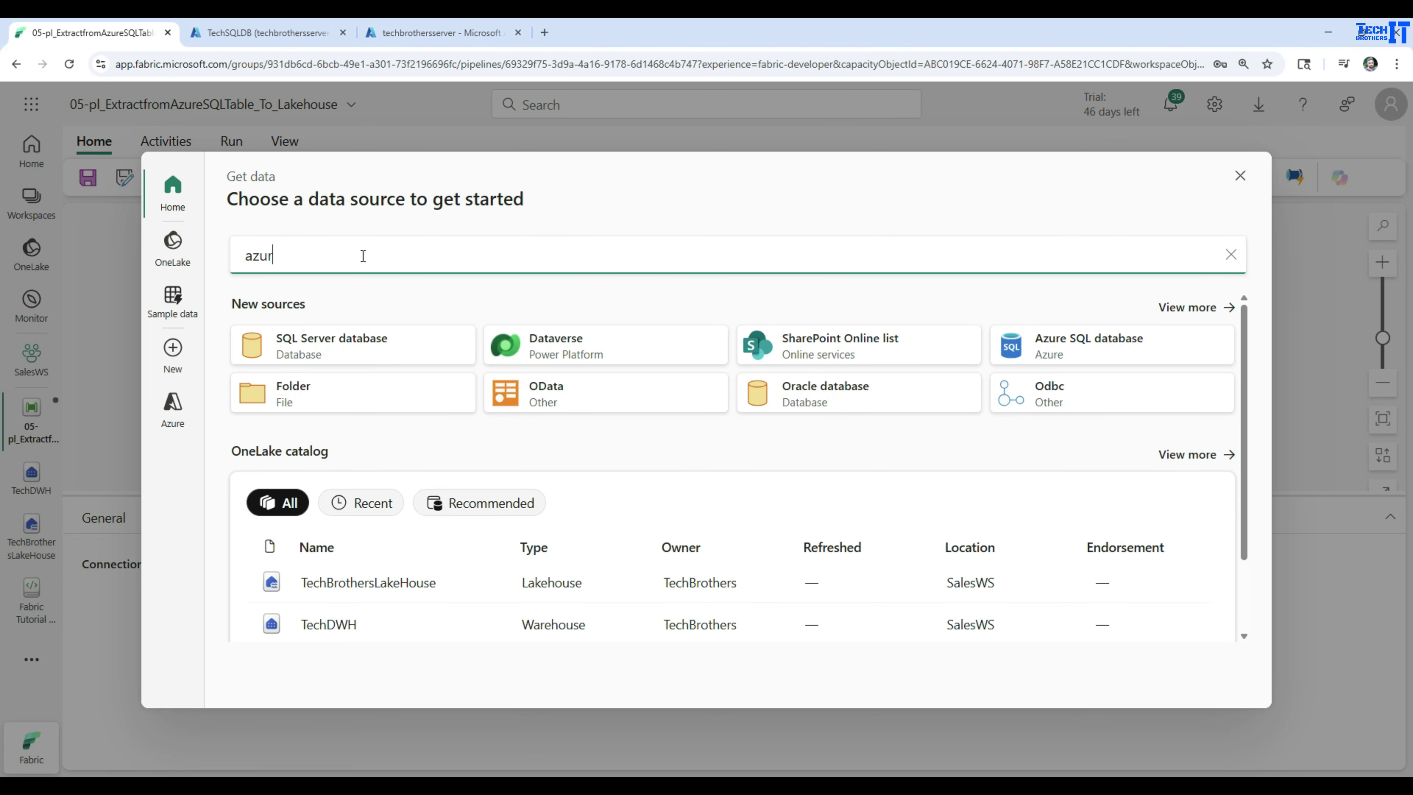
{"action": "type", "text": "e sql"}
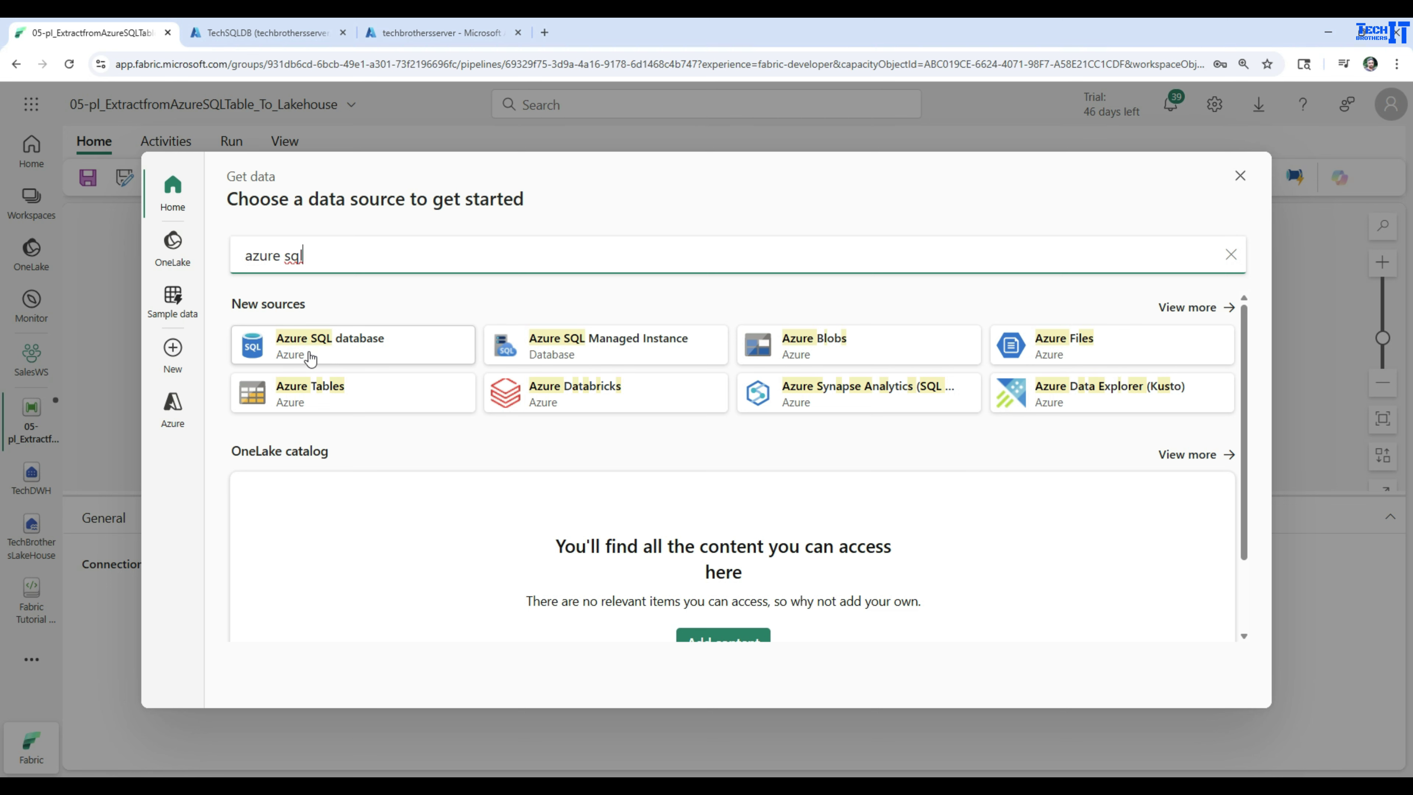
{"action": "left_click", "coordinate": [350, 352]}
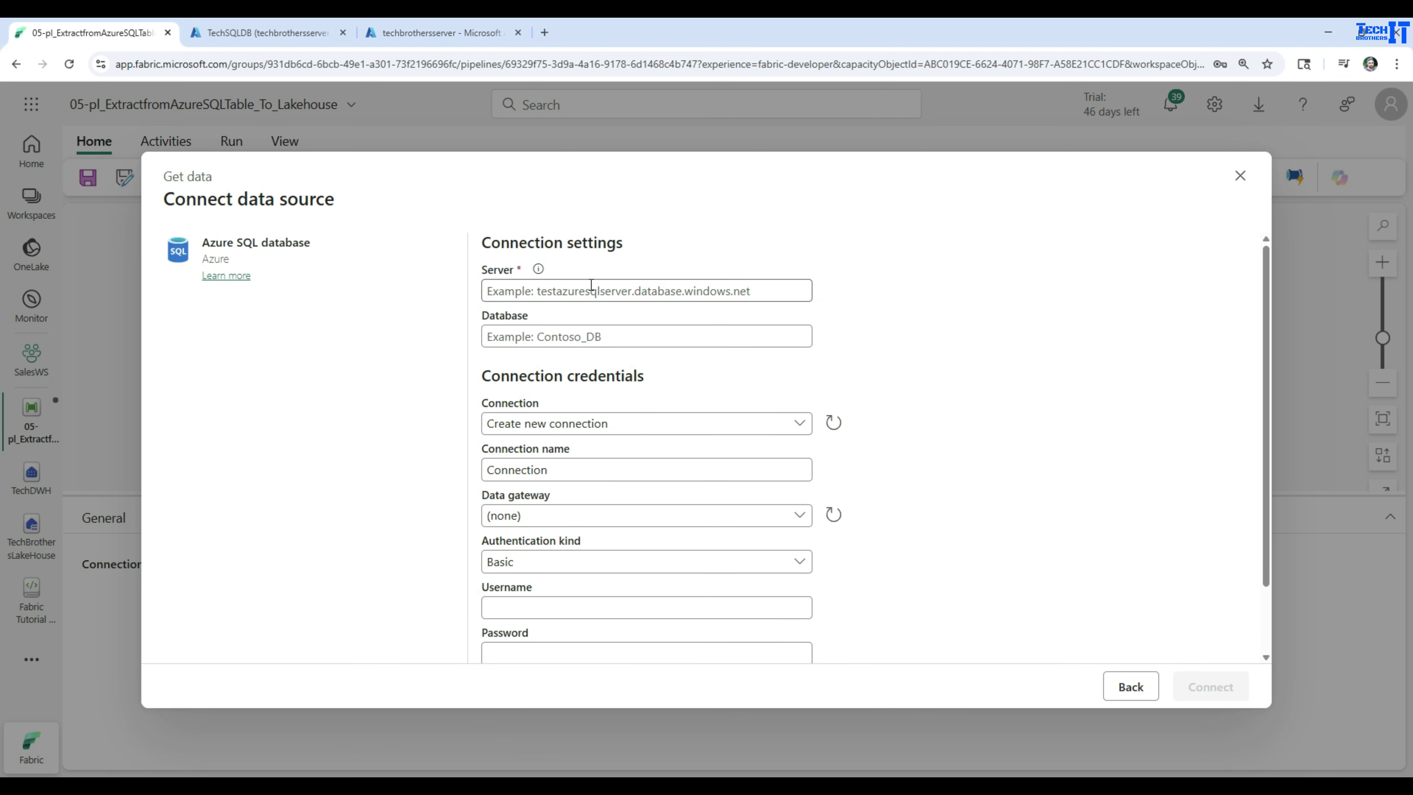
Copy the server name from the techbrothersserver overview in the Azure portal and paste it as the connection's server in Fabric
{"action": "left_click", "coordinate": [419, 35]}
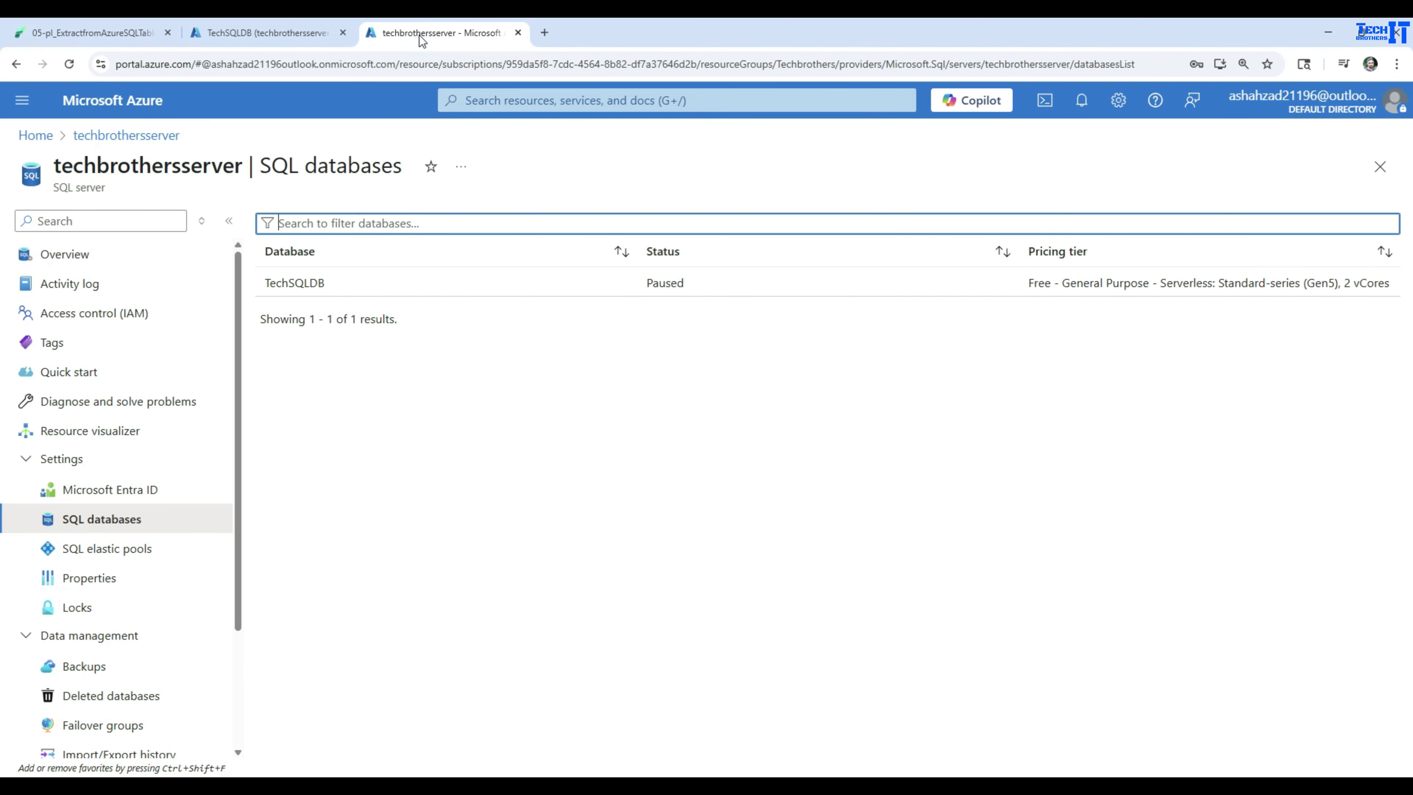
{"action": "left_click", "coordinate": [33, 136]}
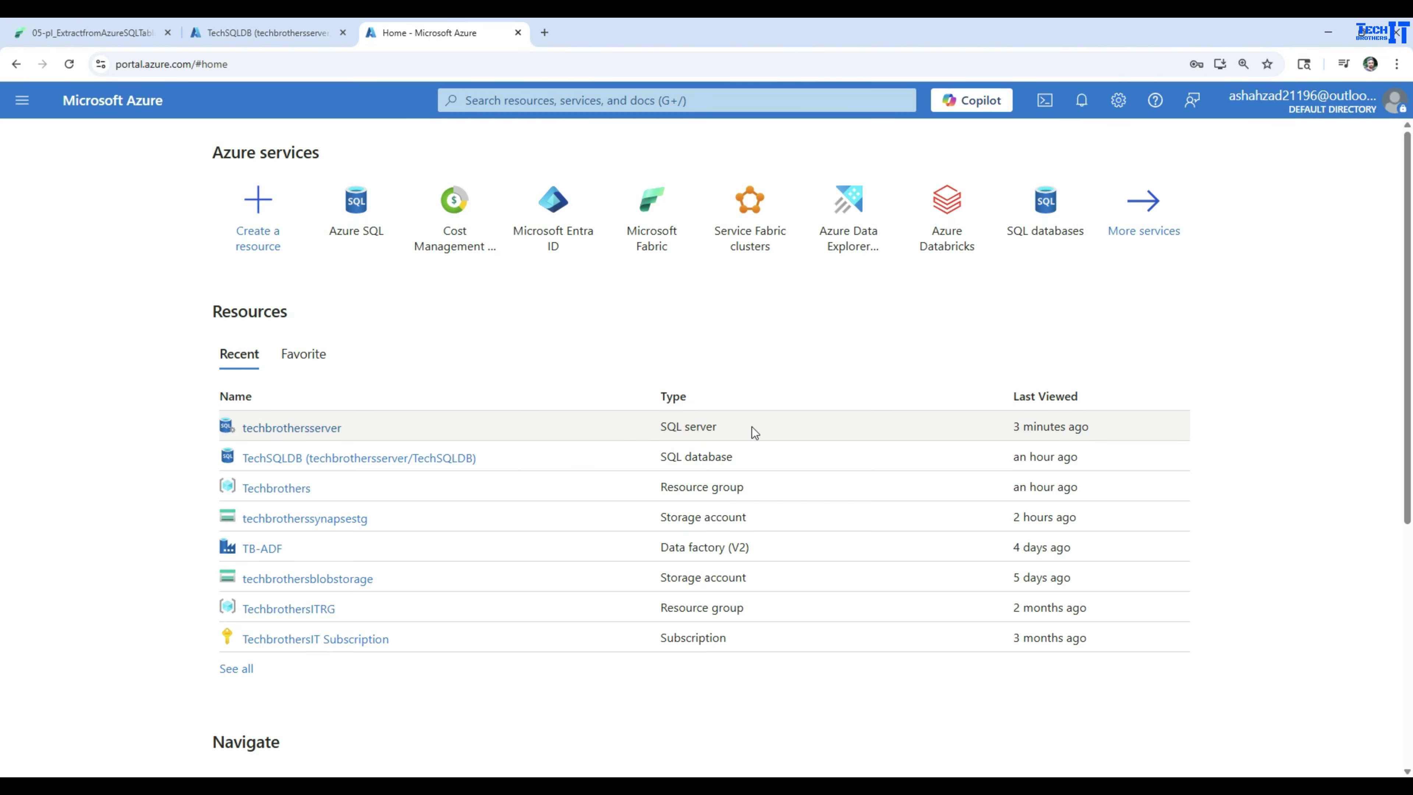
{"action": "left_click", "coordinate": [249, 427]}
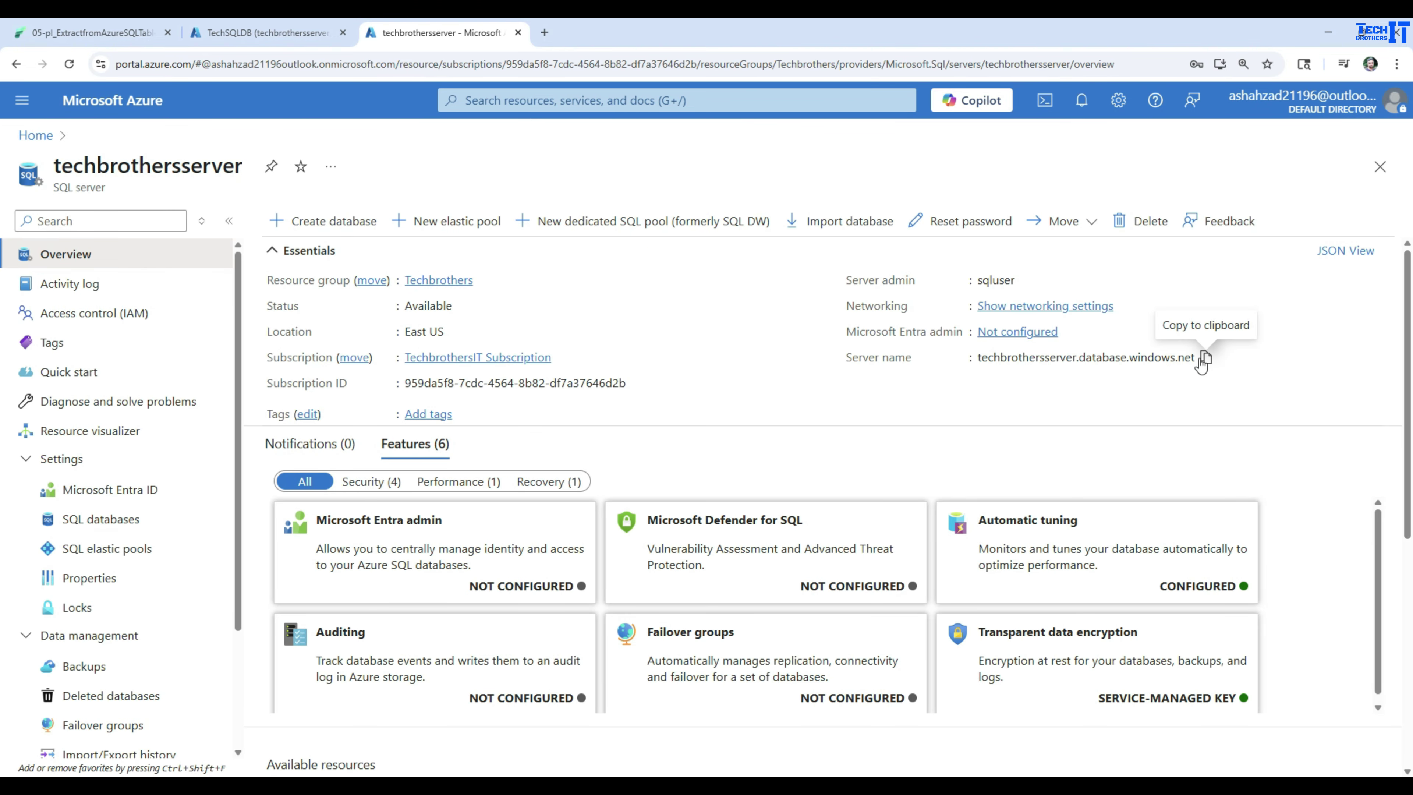
{"action": "left_click", "coordinate": [1202, 361]}
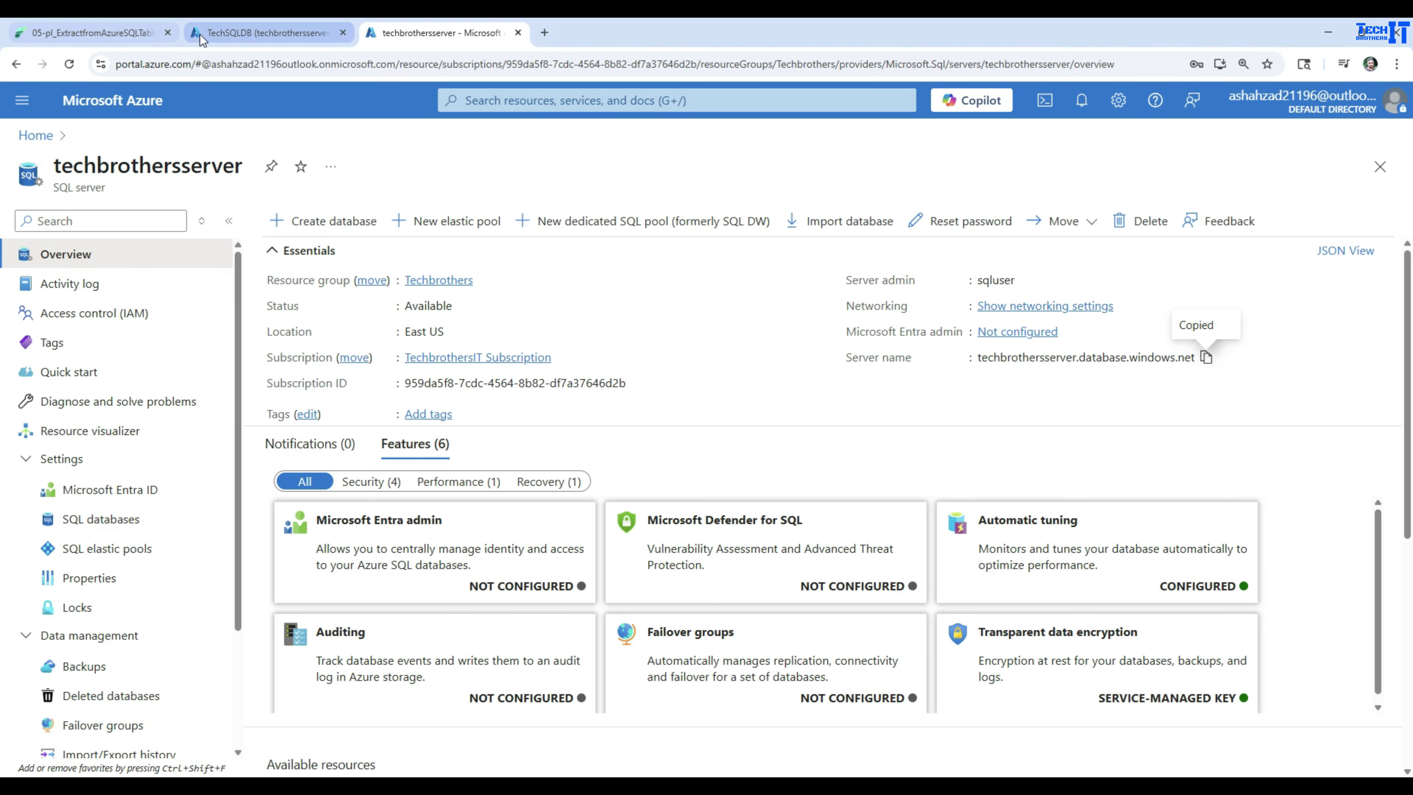
{"action": "left_click", "coordinate": [124, 35]}
{"action": "left_click", "coordinate": [612, 289]}
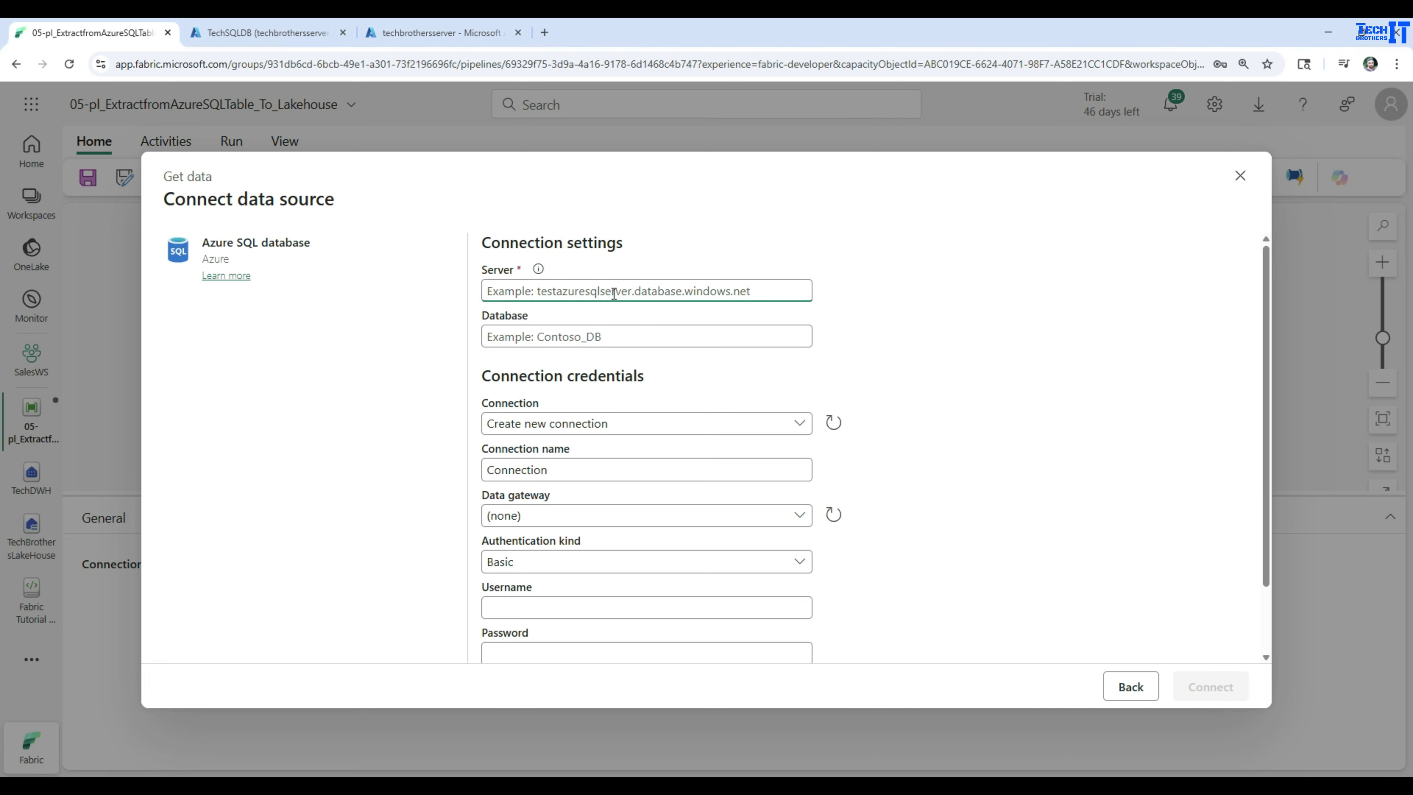
{"action": "key", "text": "ctrl+v"}
Copy the database name TechSQLDB from the server's SQL databases in the Azure portal and paste it as the connection's database in Fabric
{"action": "left_click", "coordinate": [633, 337]}
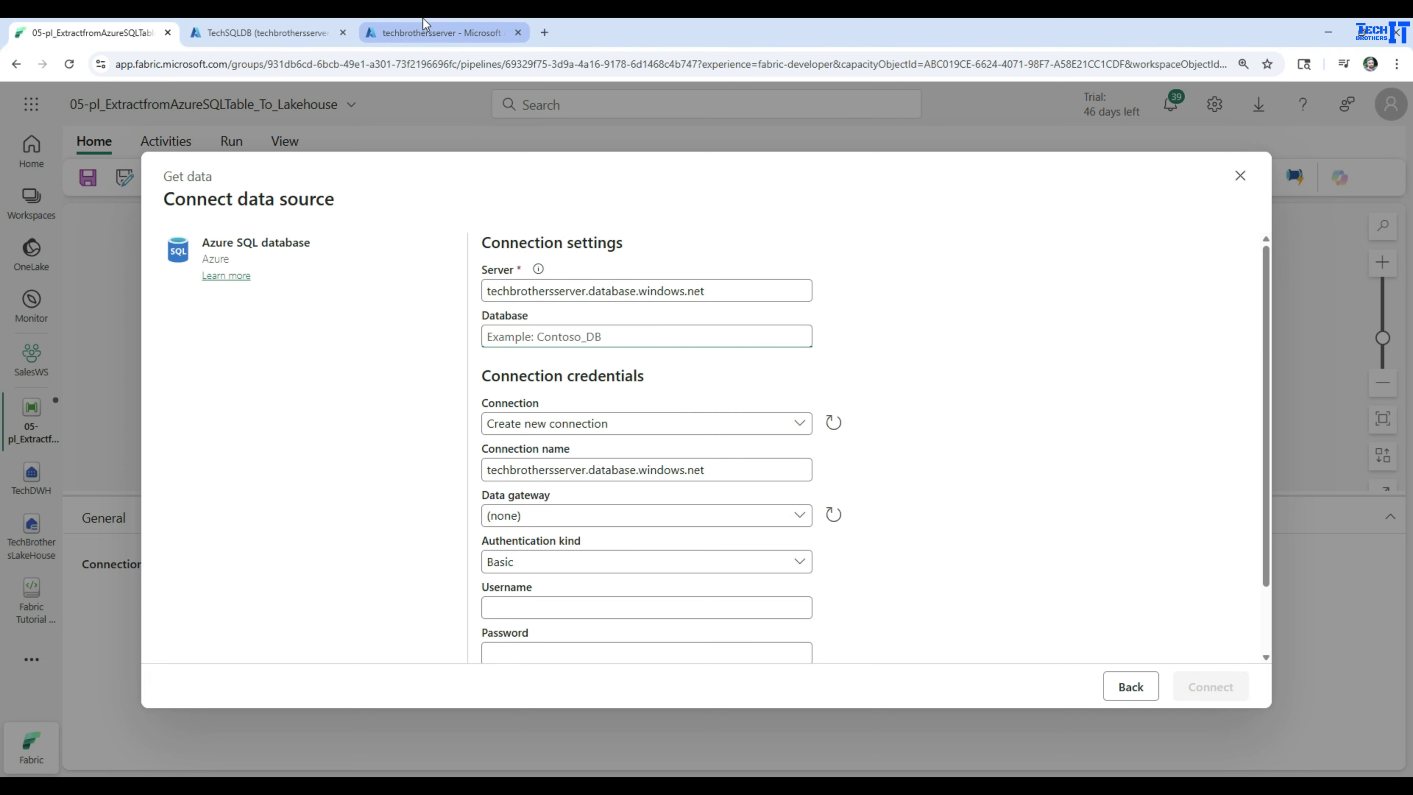
{"action": "left_click", "coordinate": [431, 32]}
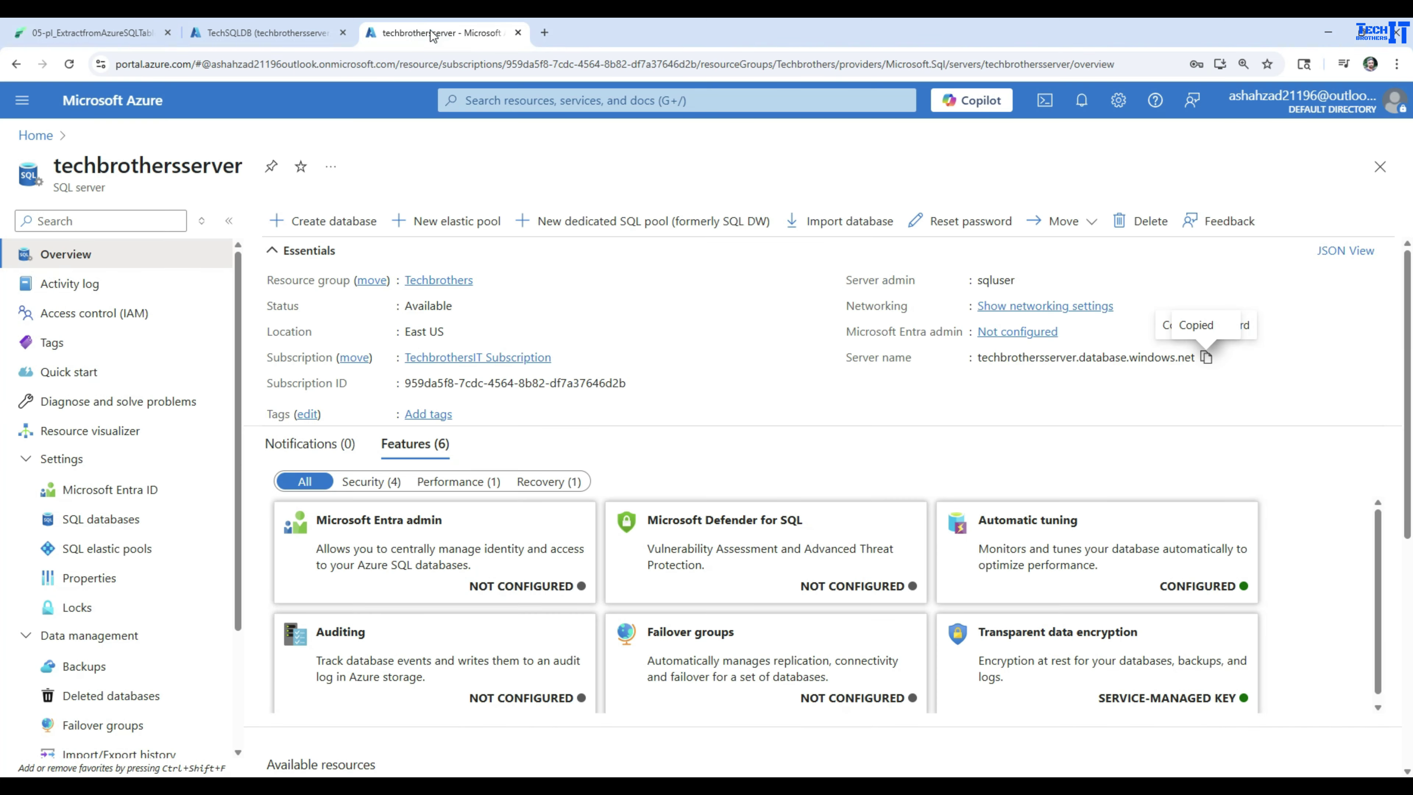
{"action": "left_click", "coordinate": [95, 521]}
{"action": "left_click_drag", "start_coordinate": [332, 284], "coordinate": [265, 289]}
{"action": "right_click", "coordinate": [295, 290]}
{"action": "left_click", "coordinate": [370, 345]}
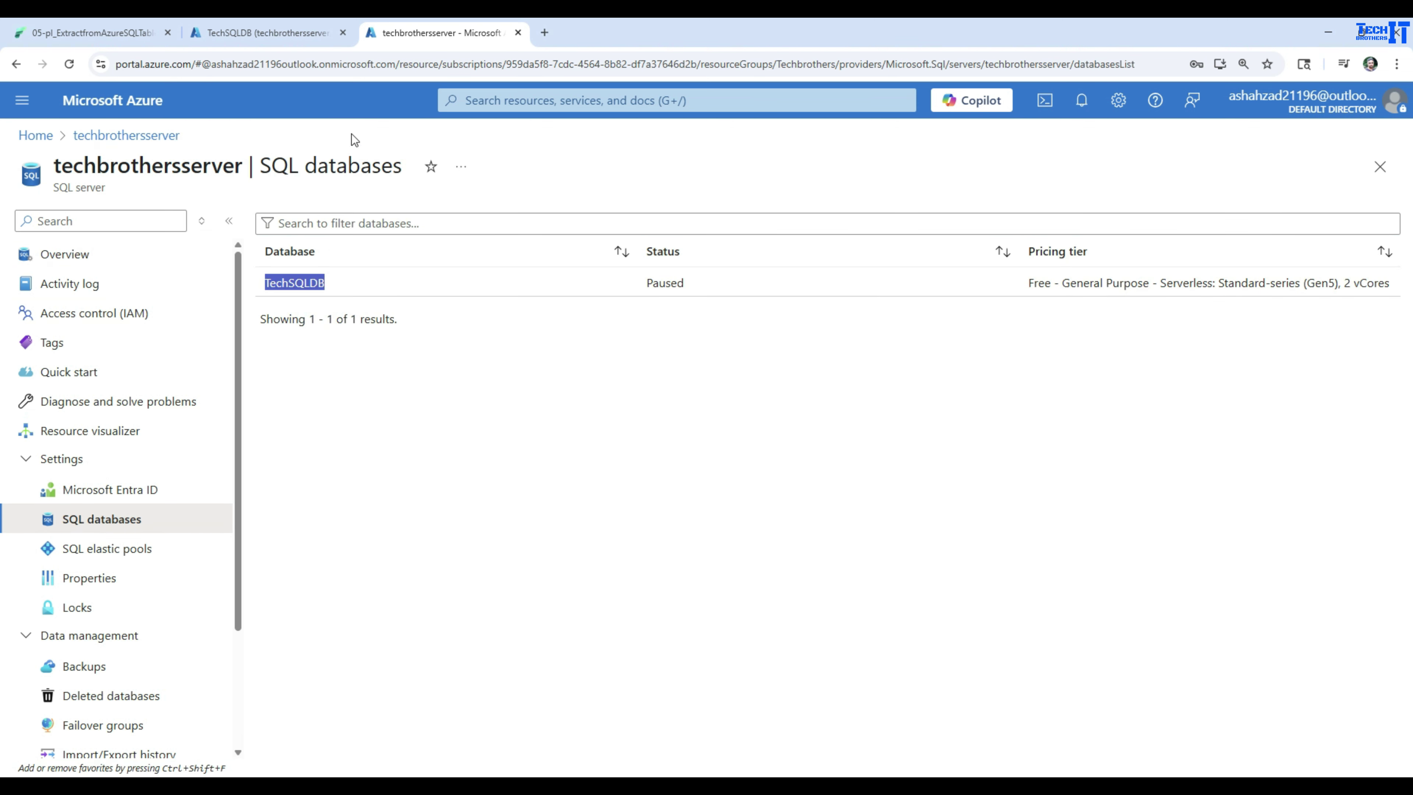
{"action": "left_click", "coordinate": [98, 41]}
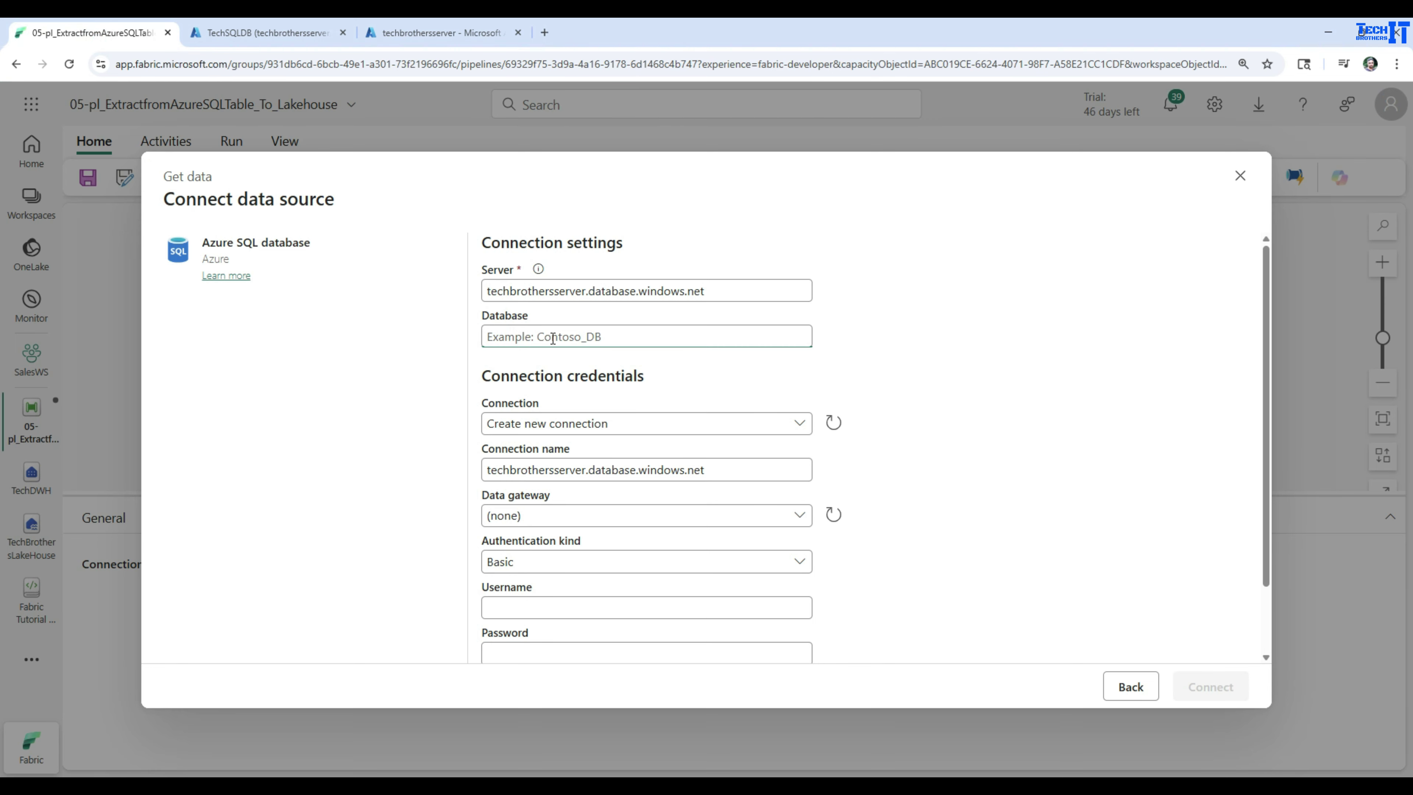
{"action": "key", "text": "ctrl+v"}
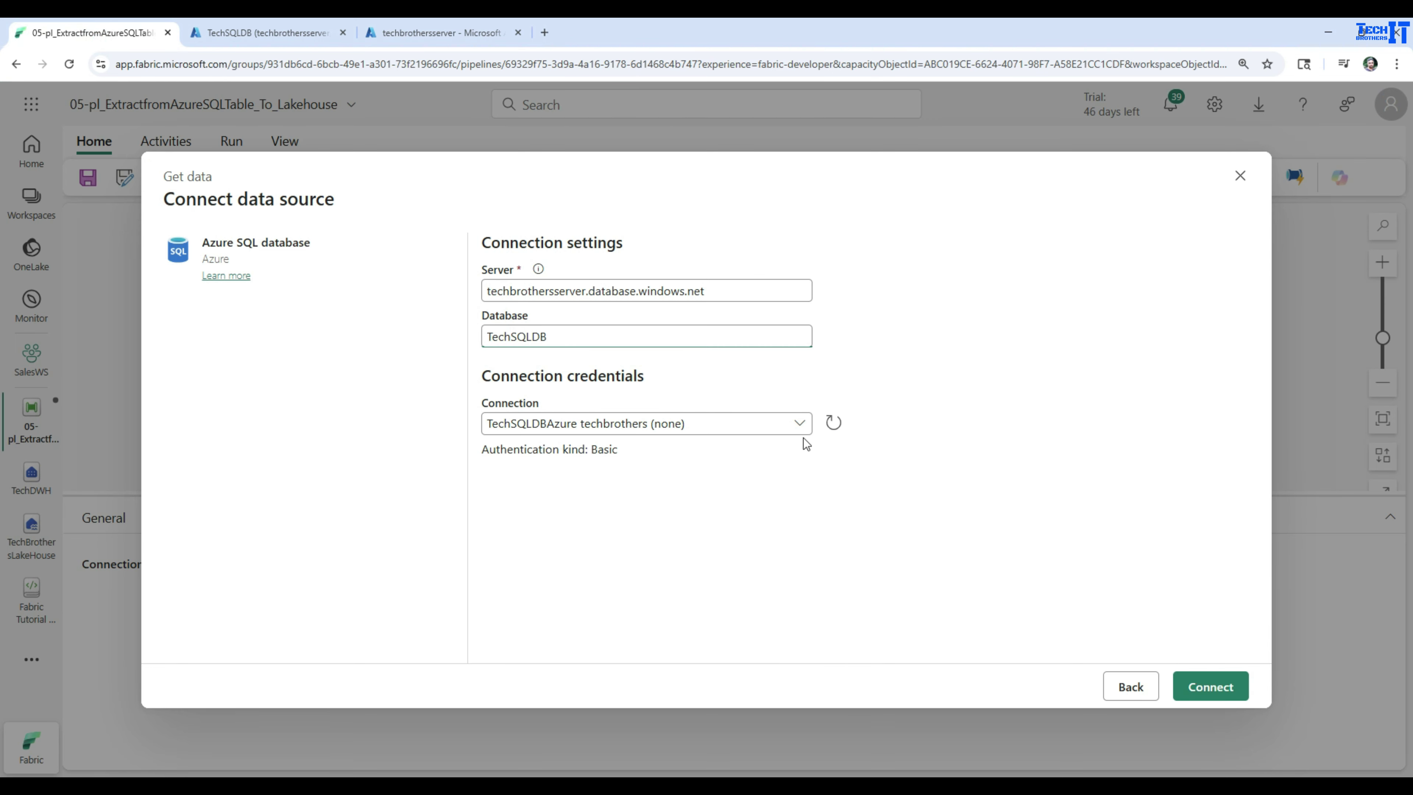
Choose to create a new connection instead of the existing one and name it AzureSQLDB_Conn
{"action": "left_click", "coordinate": [801, 429]}
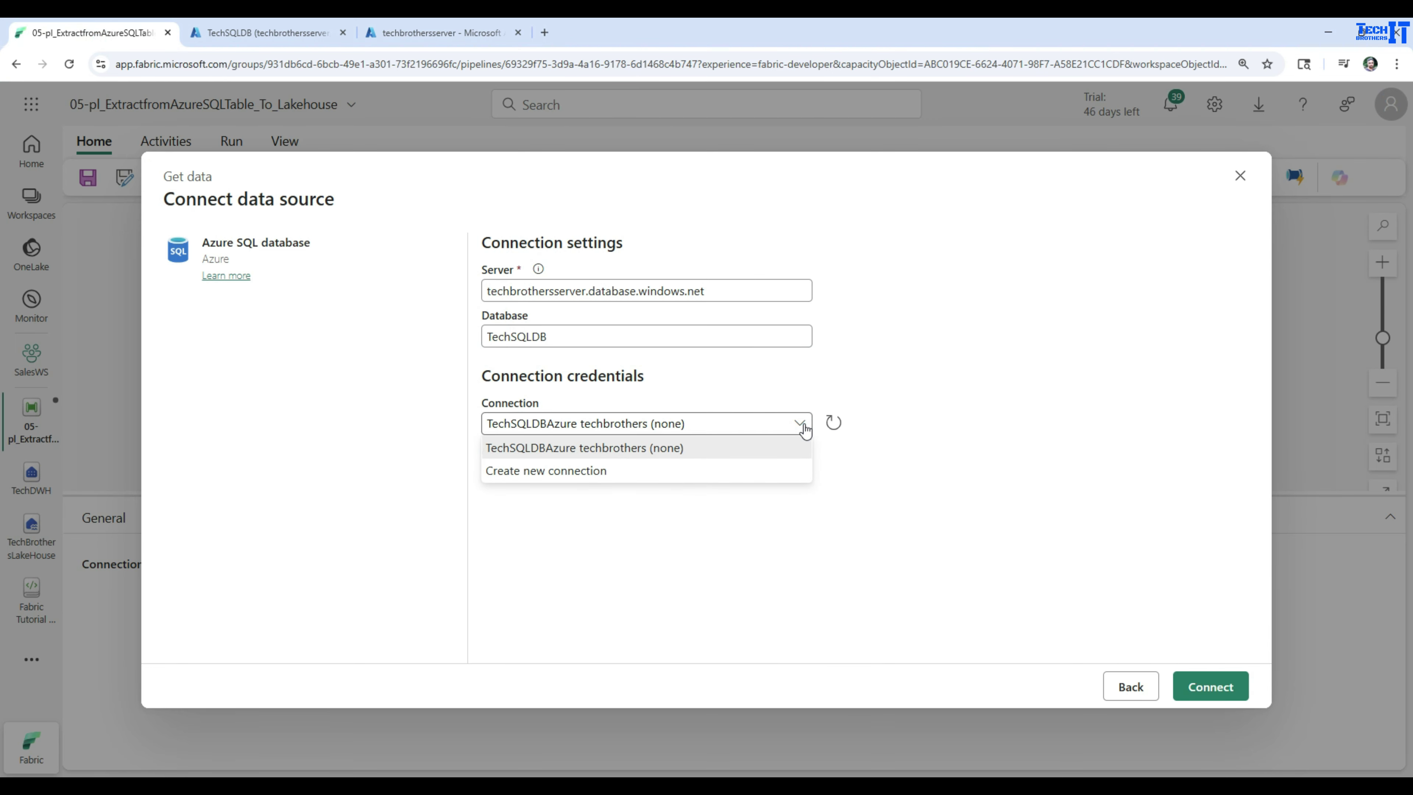
{"action": "left_click", "coordinate": [610, 475]}
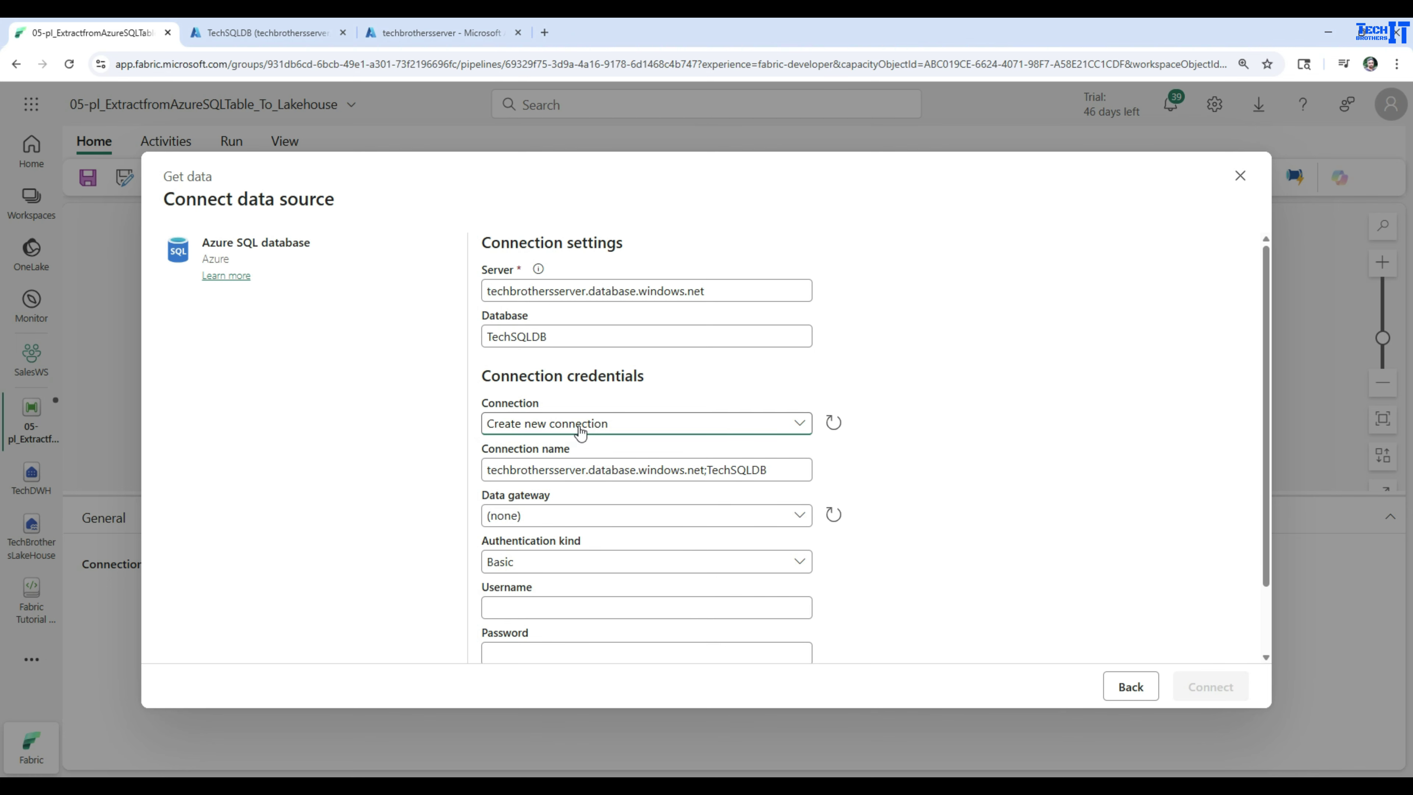
{"action": "left_click", "coordinate": [773, 474]}
{"action": "left_click_drag", "start_coordinate": [569, 469], "coordinate": [493, 469]}
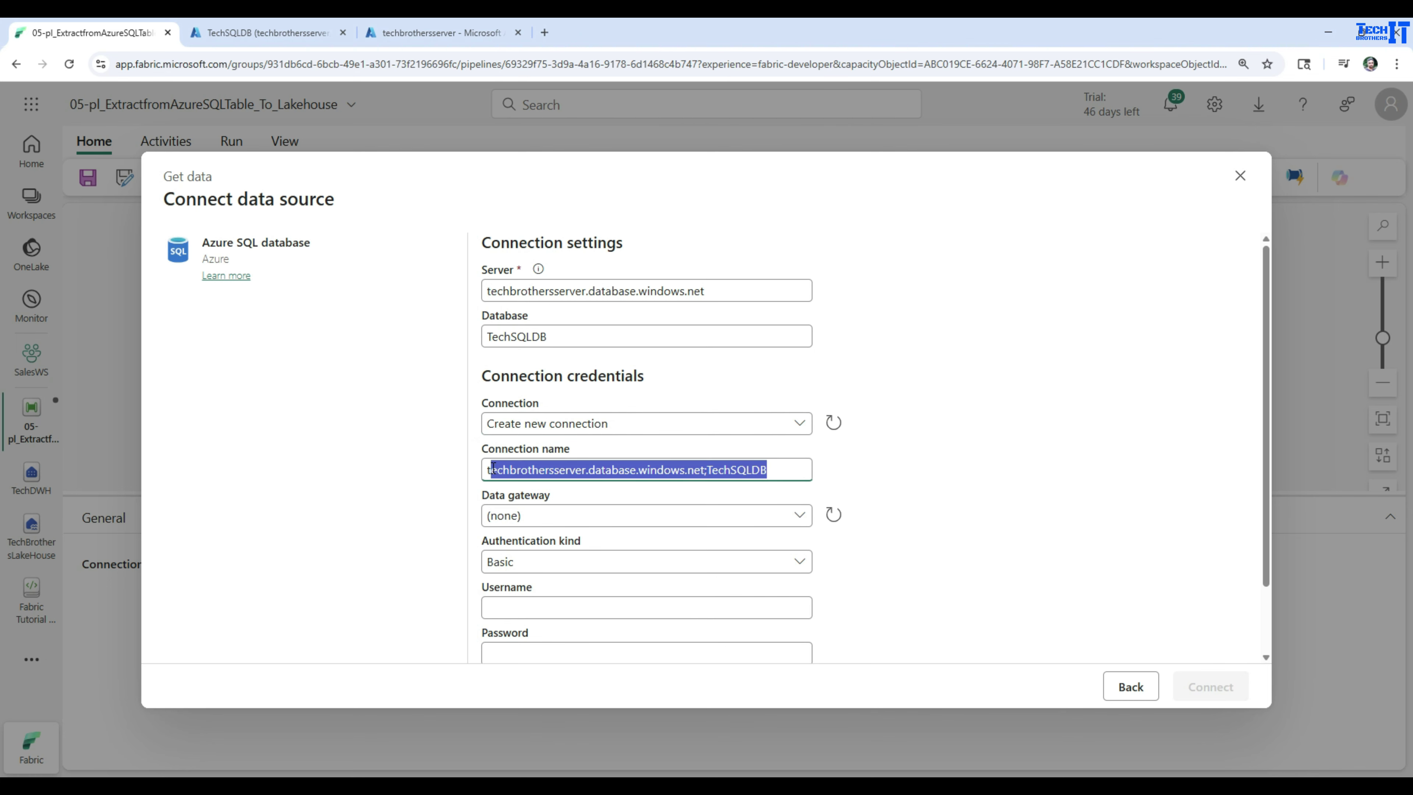
{"action": "key", "text": "ctrl+a"}
{"action": "type", "text": "Azur"}
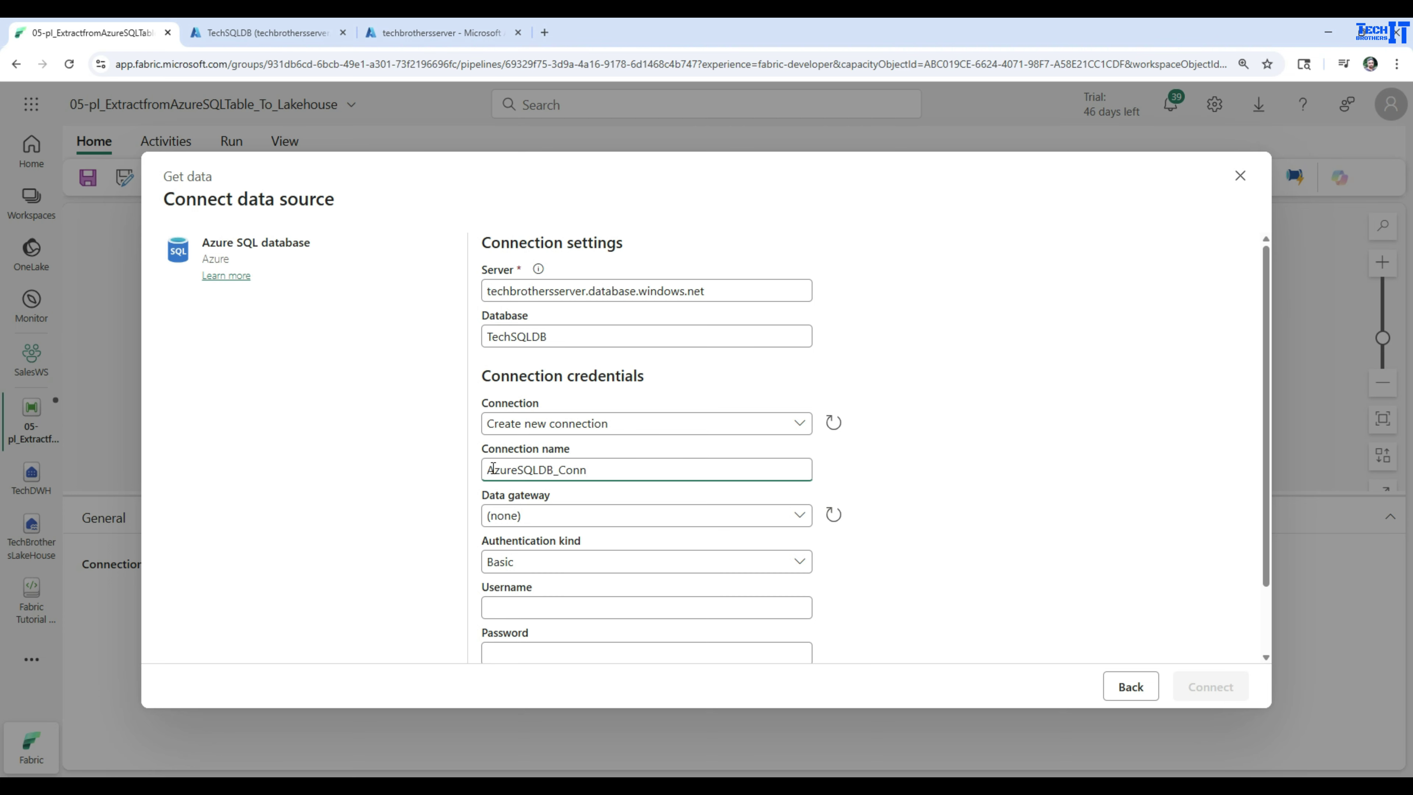
{"action": "type", "text": "eSQLDB_Conn"}
Enter sqluser as the username for the connection's Basic authentication
{"action": "scroll", "coordinate": [548, 504], "scroll_direction": "down", "scroll_amount": 2}
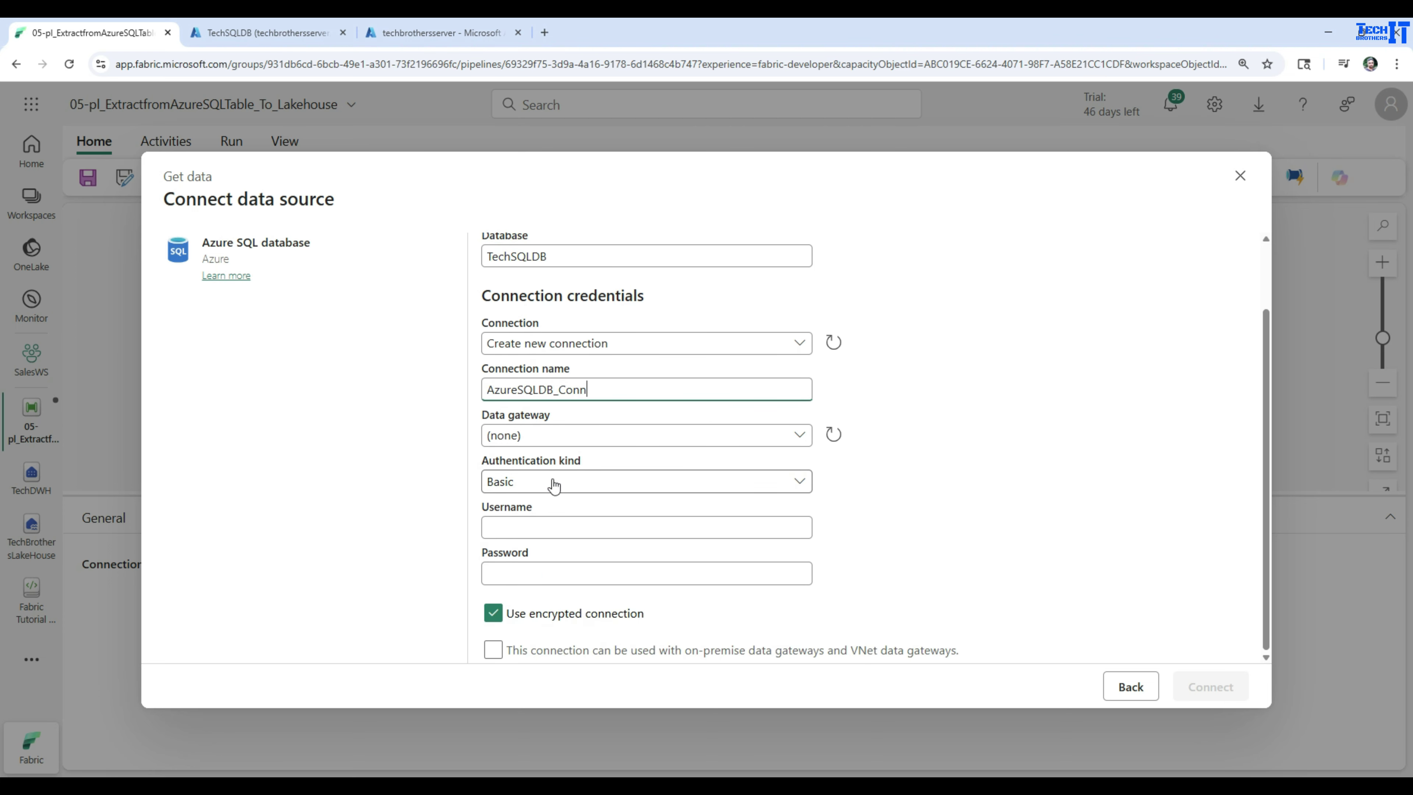
{"action": "left_click", "coordinate": [537, 526]}
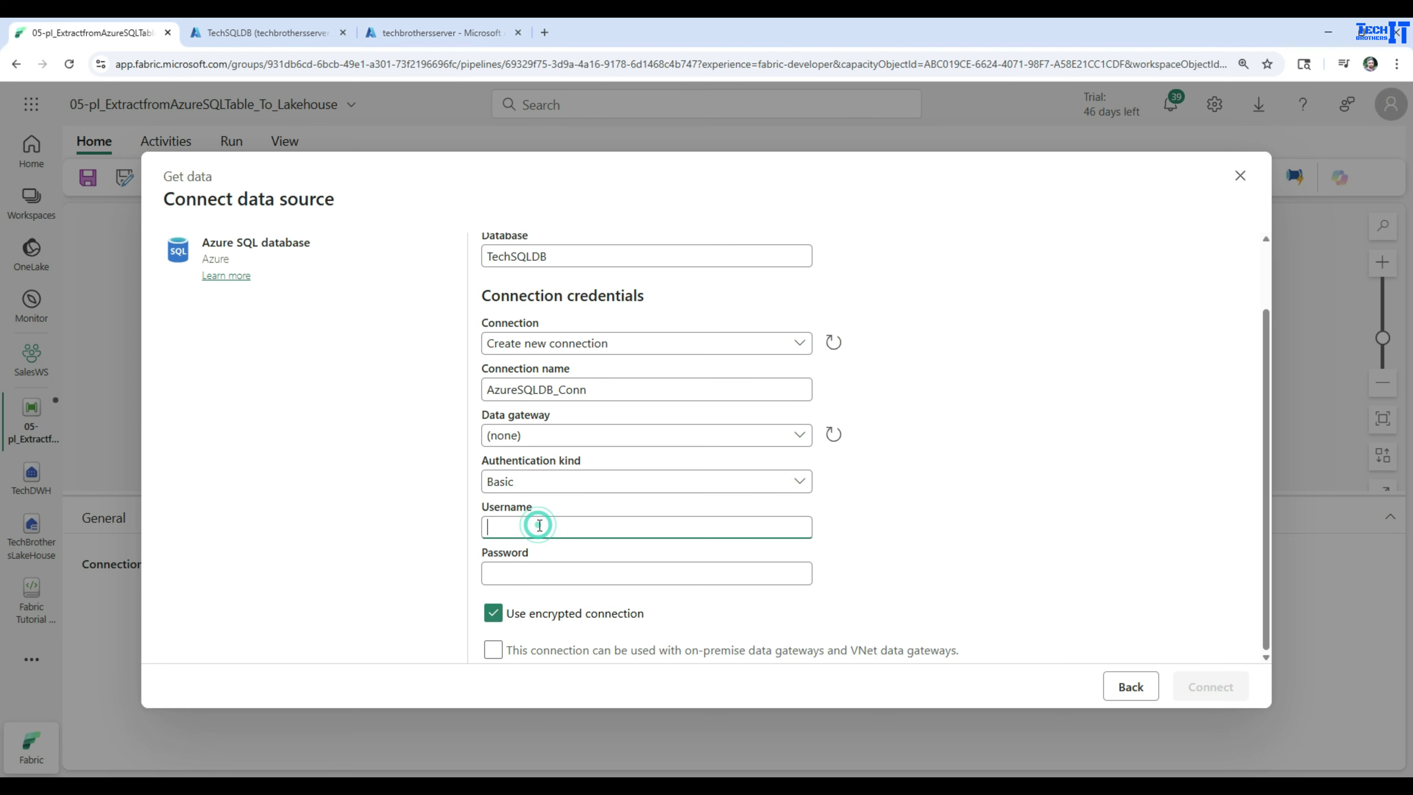
{"action": "type", "text": "sqluser"}
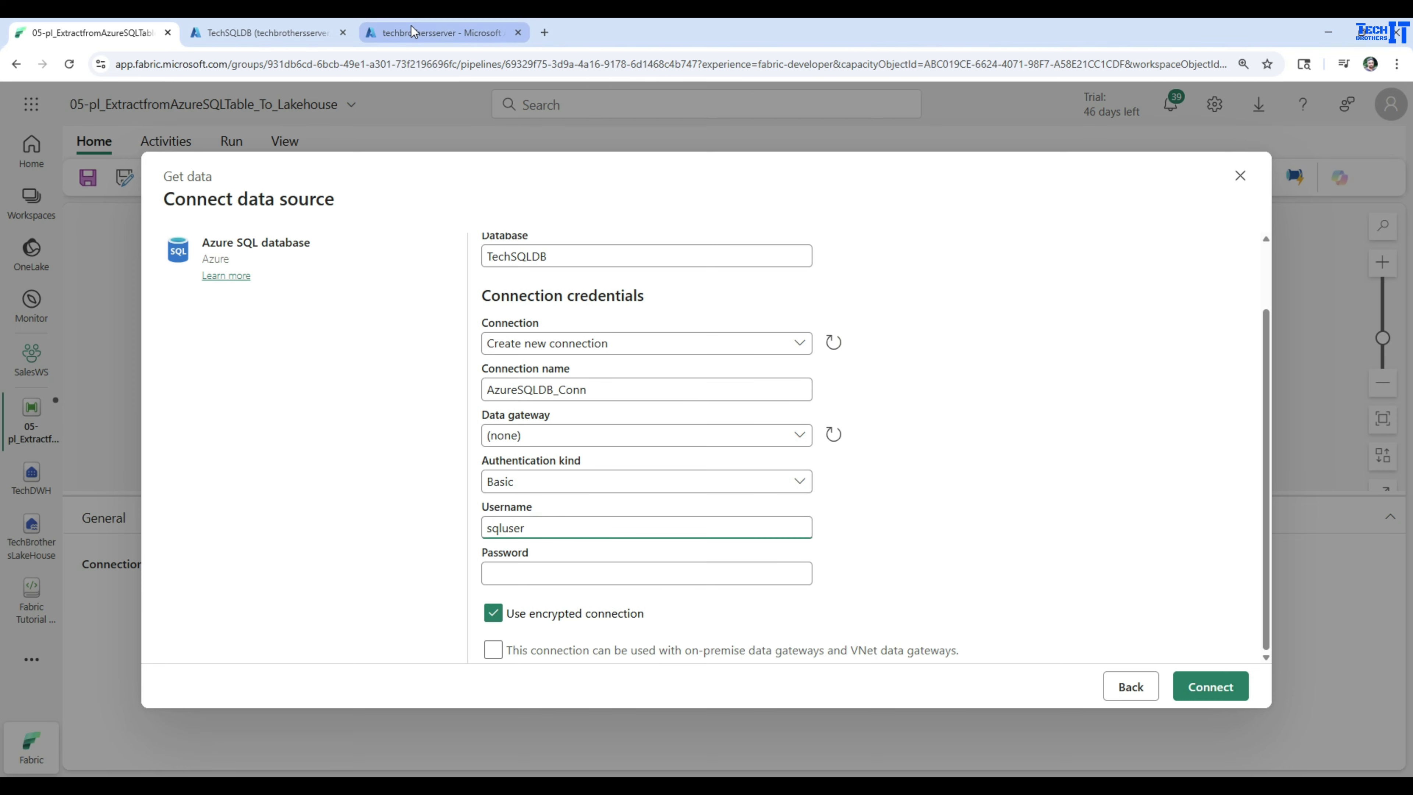
Check the server admin login on the techbrothersserver overview in the Azure portal, and return to the Fabric connection form
{"action": "left_click", "coordinate": [440, 32]}
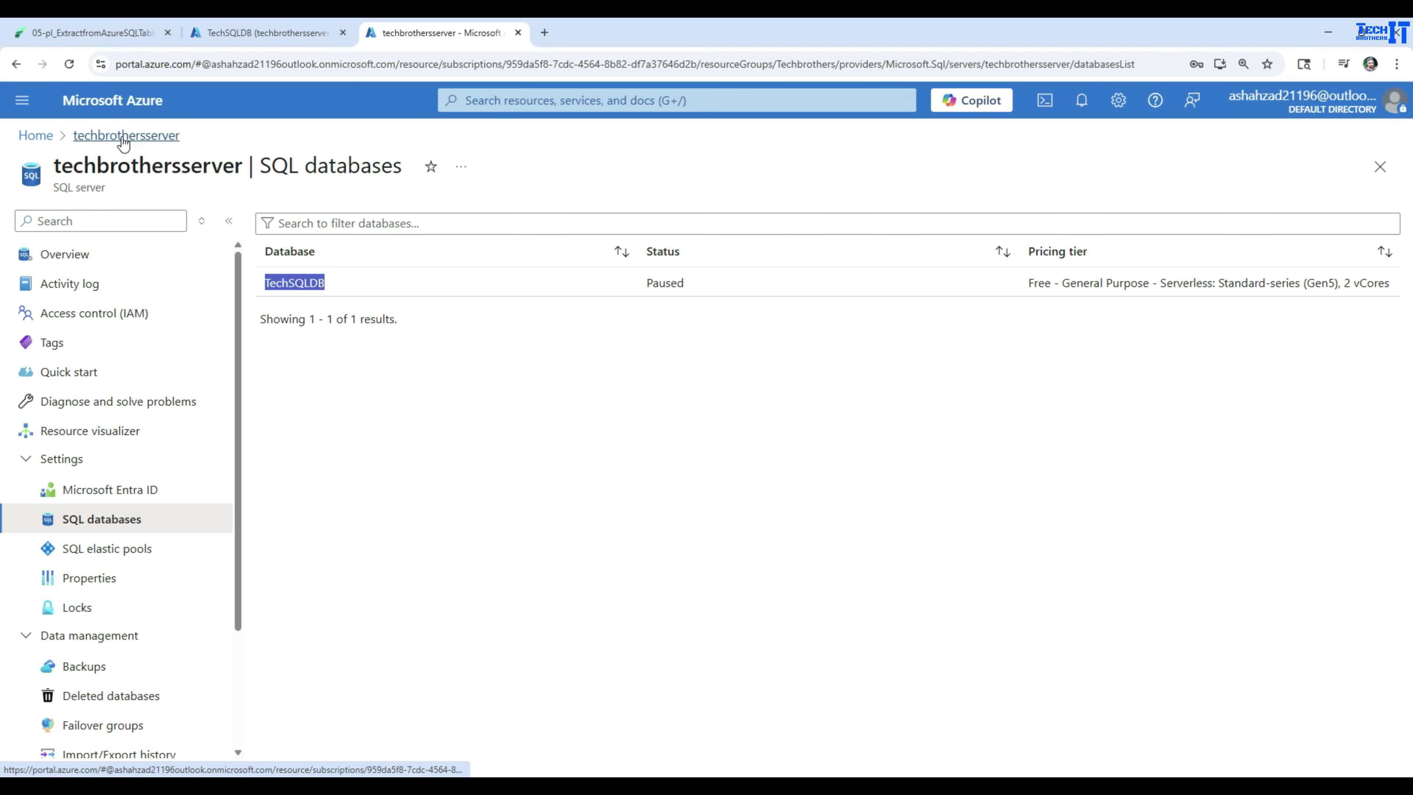
{"action": "left_click", "coordinate": [53, 257]}
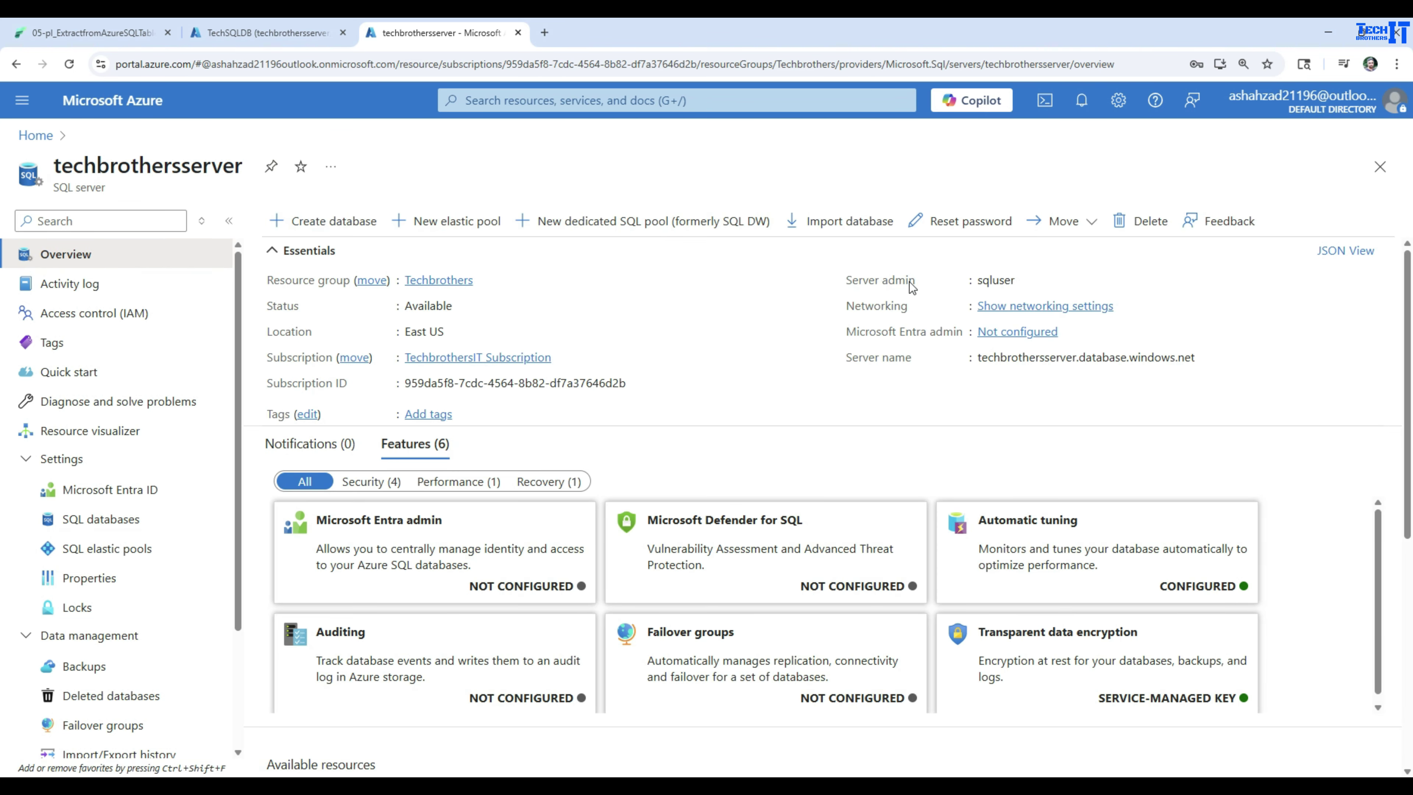
{"action": "left_click_drag", "start_coordinate": [848, 282], "coordinate": [914, 281]}
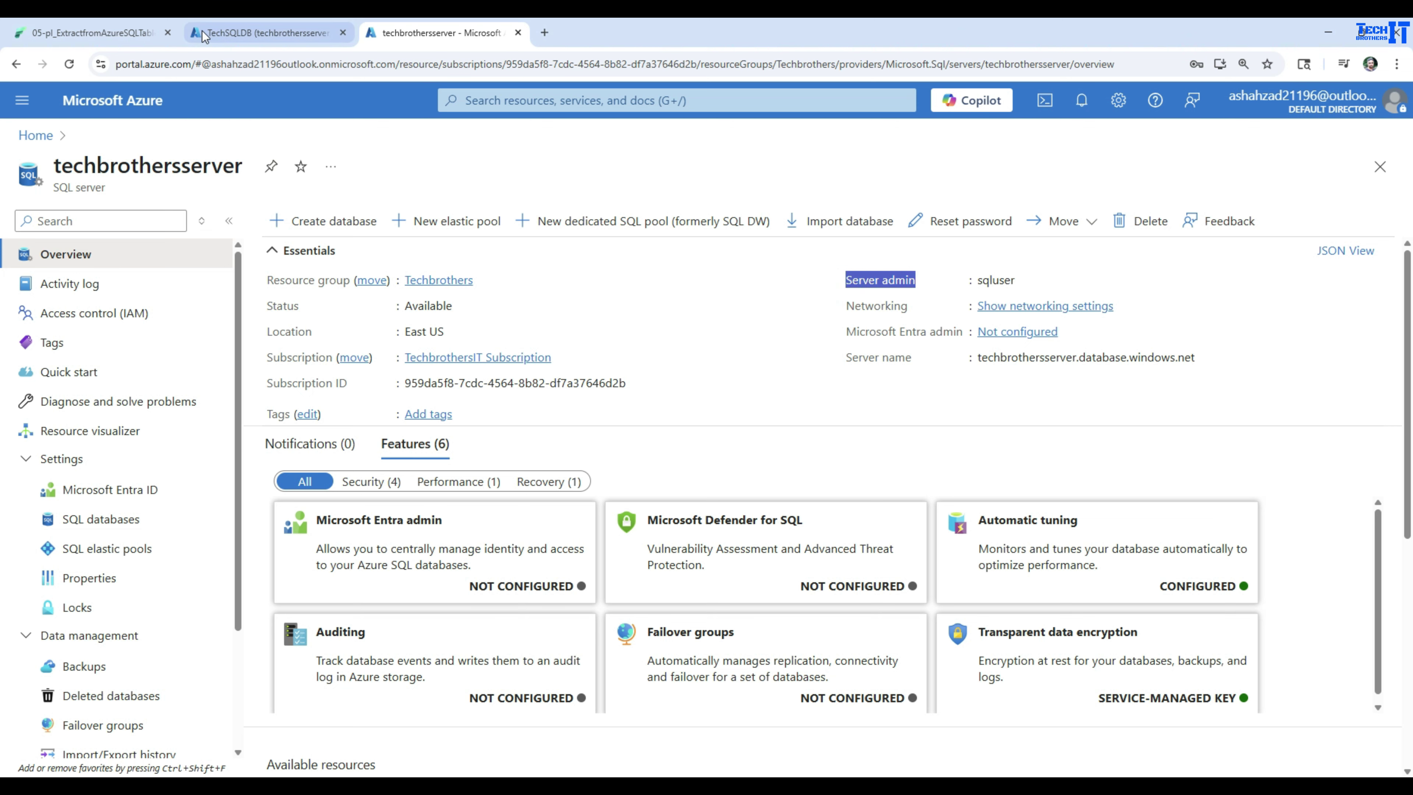
{"action": "left_click", "coordinate": [91, 33]}
Enter the SQL account password, turn off the encrypted connection option and connect to the data source
{"action": "left_click", "coordinate": [578, 570]}
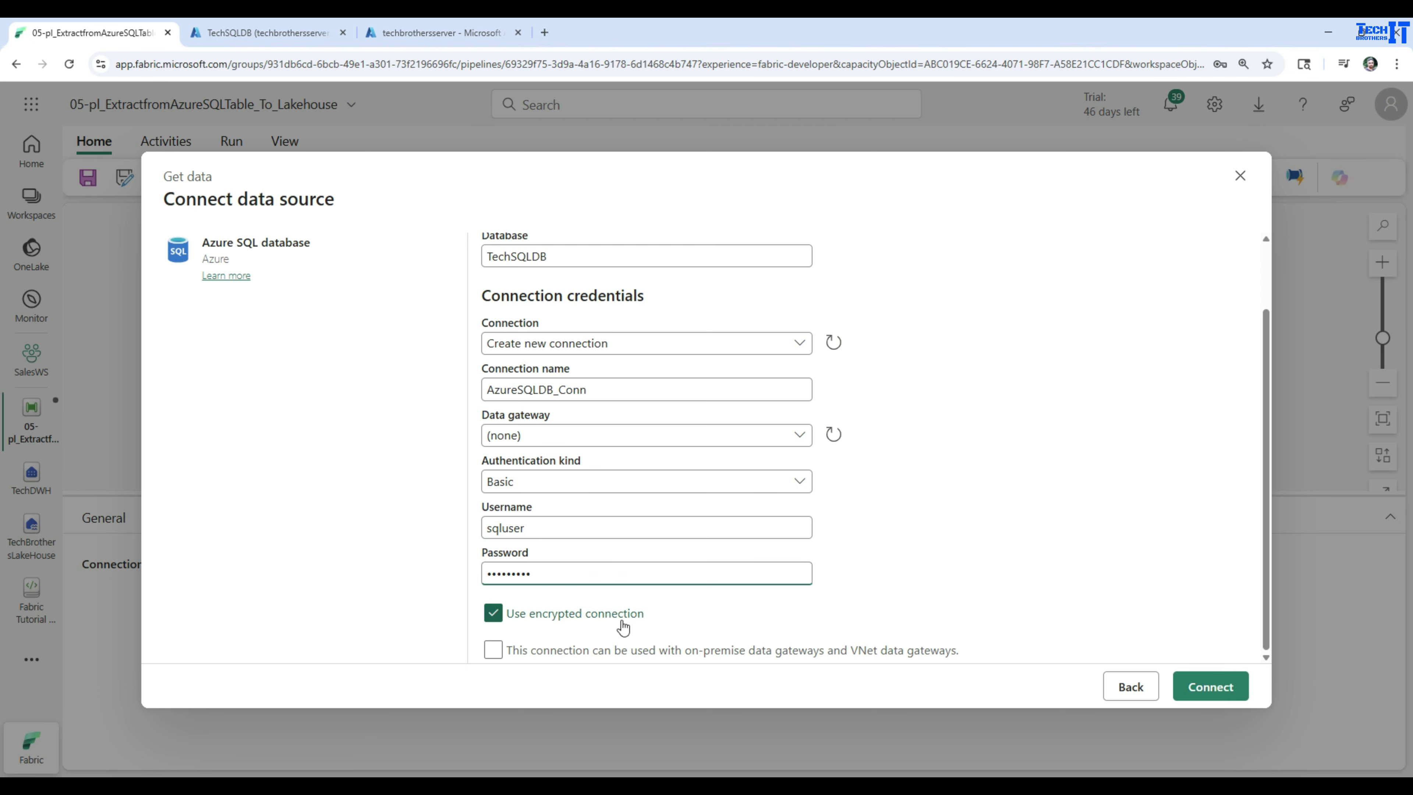
{"action": "left_click", "coordinate": [545, 616]}
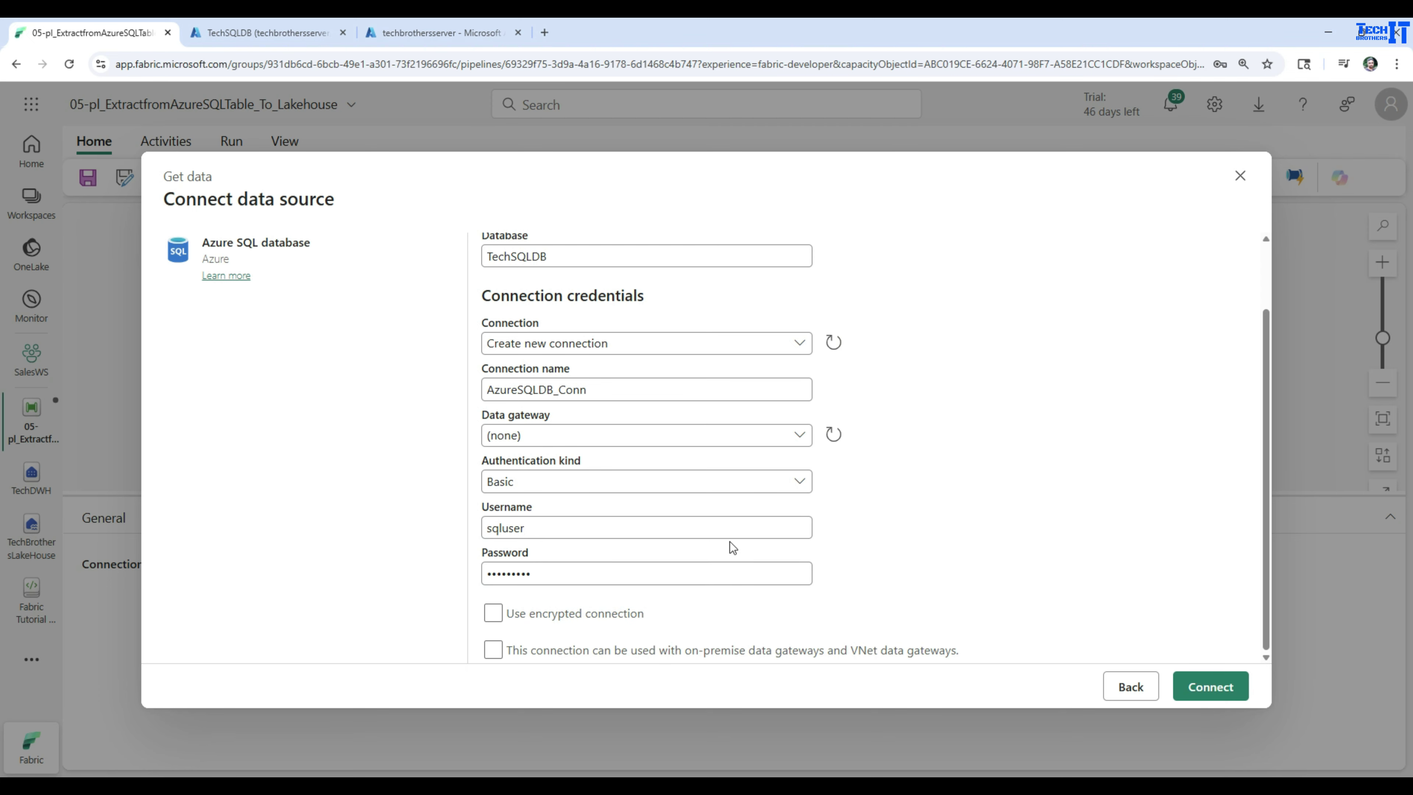
{"action": "left_click", "coordinate": [1218, 686]}
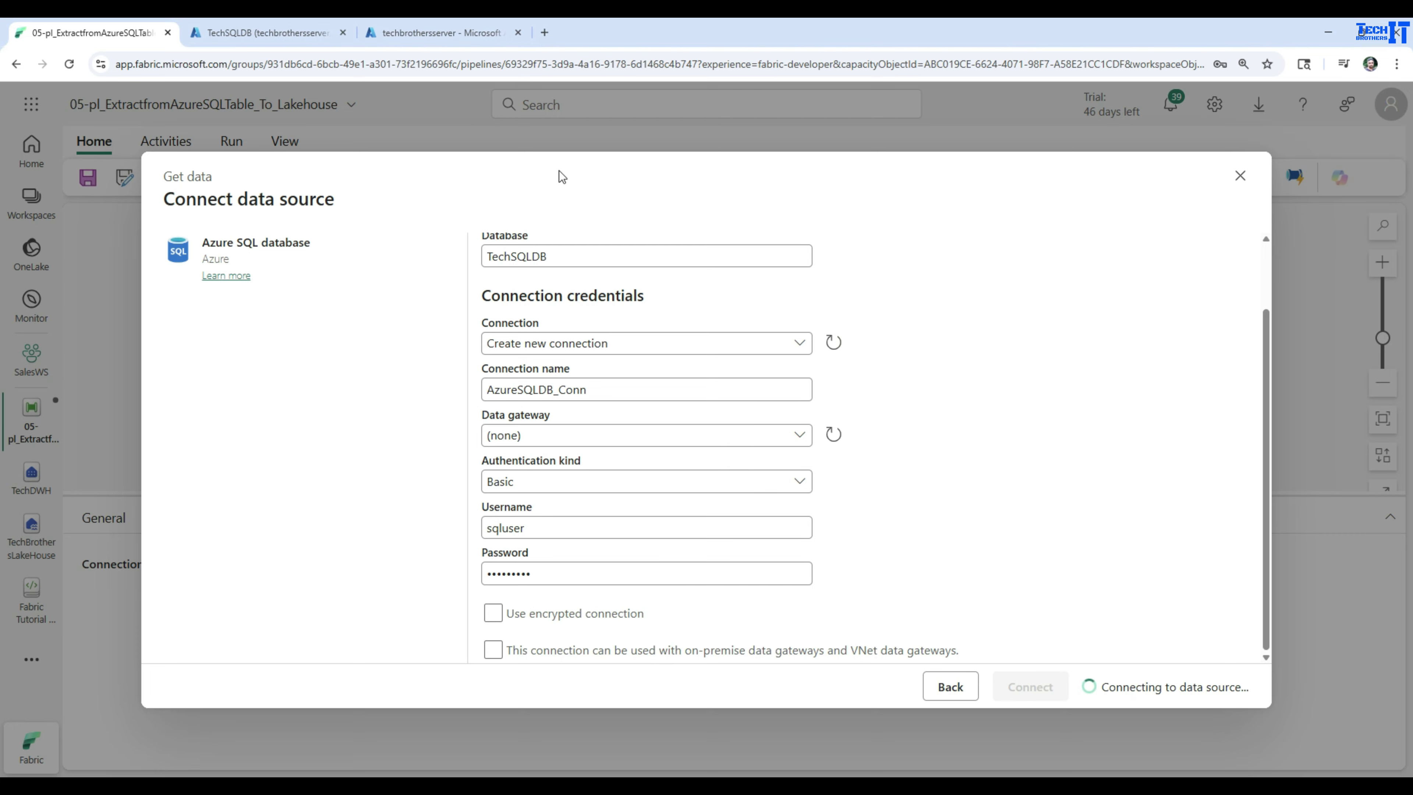
Check the status of TechSQLDB among the server's SQL databases in the Azure portal, and return to the Fabric pipeline
{"action": "left_click", "coordinate": [445, 32]}
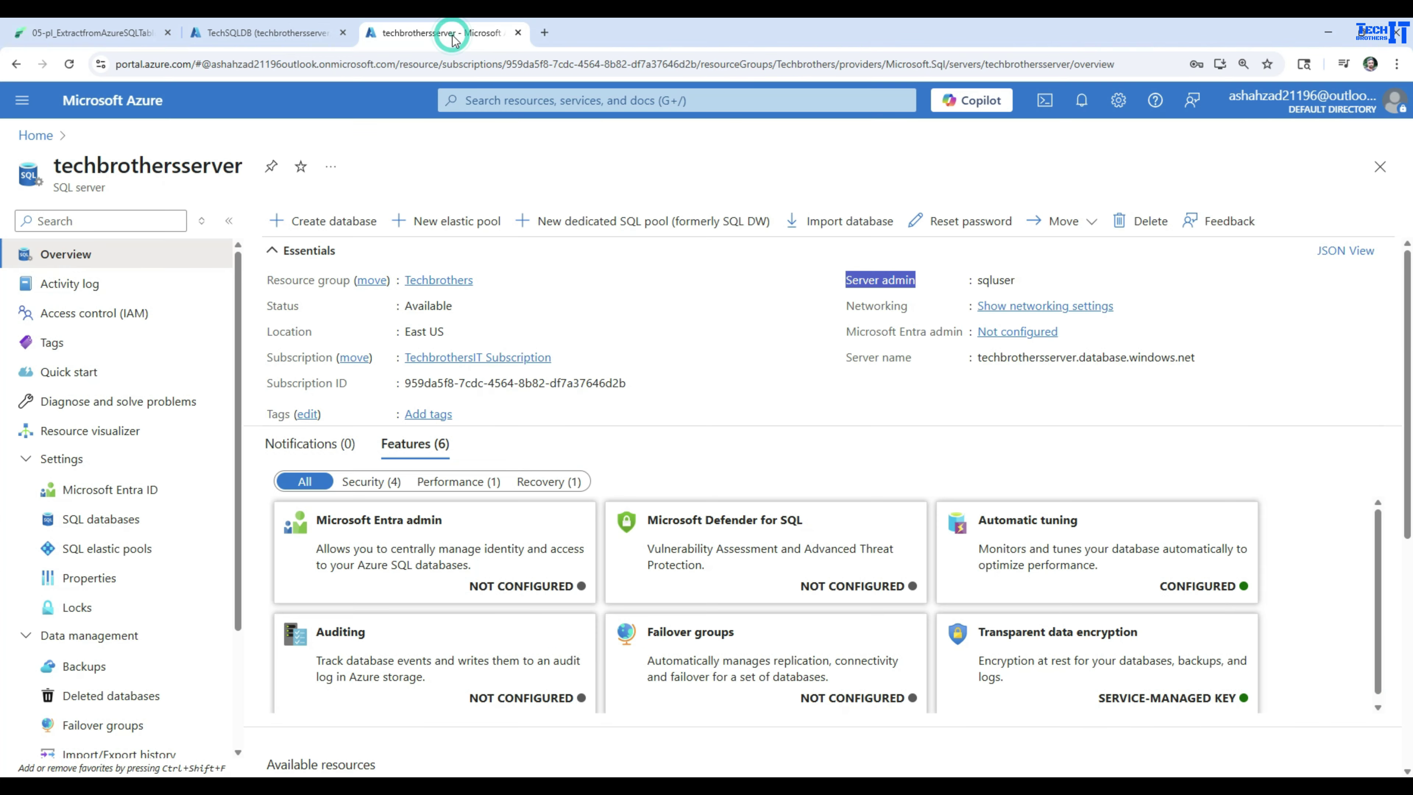
{"action": "left_click", "coordinate": [717, 290]}
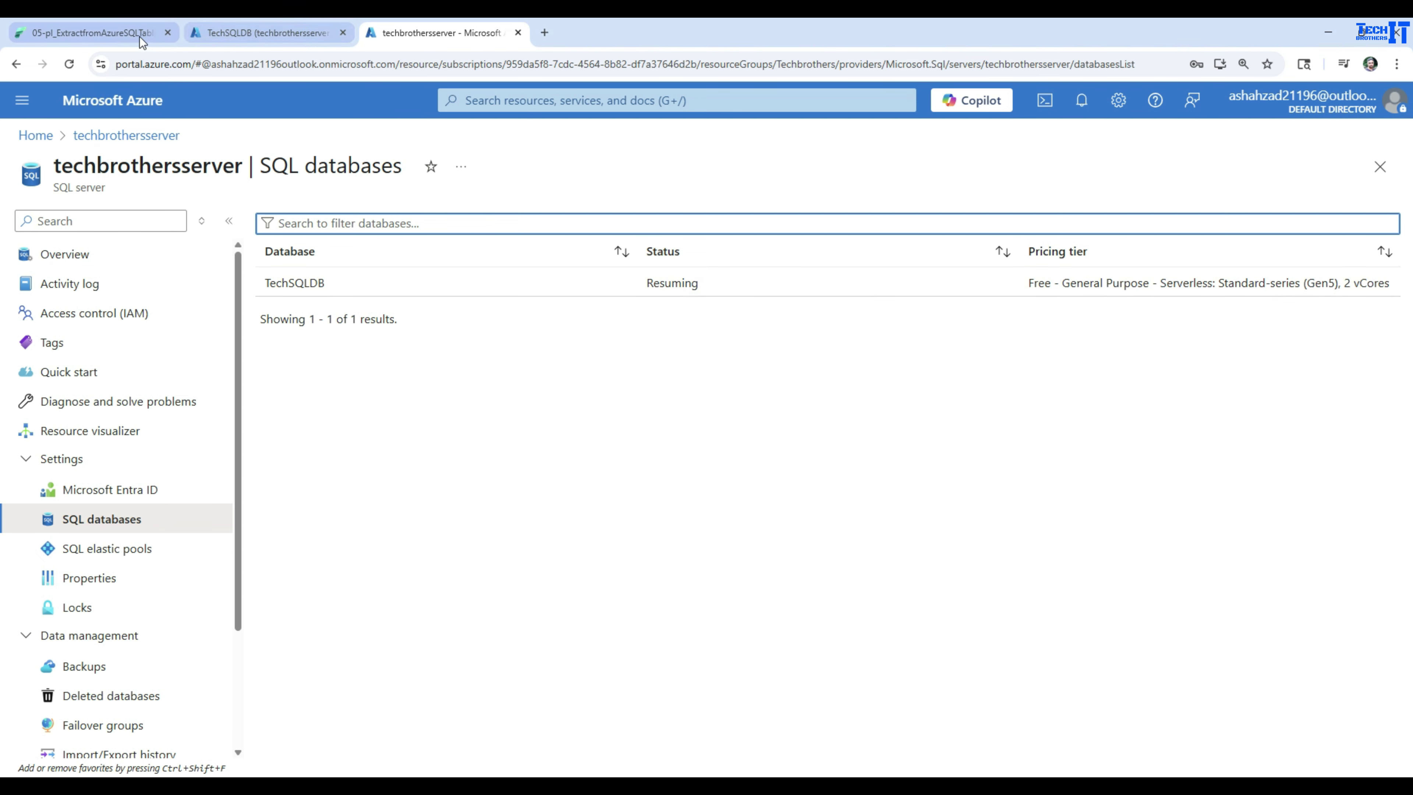
{"action": "left_click", "coordinate": [128, 33]}
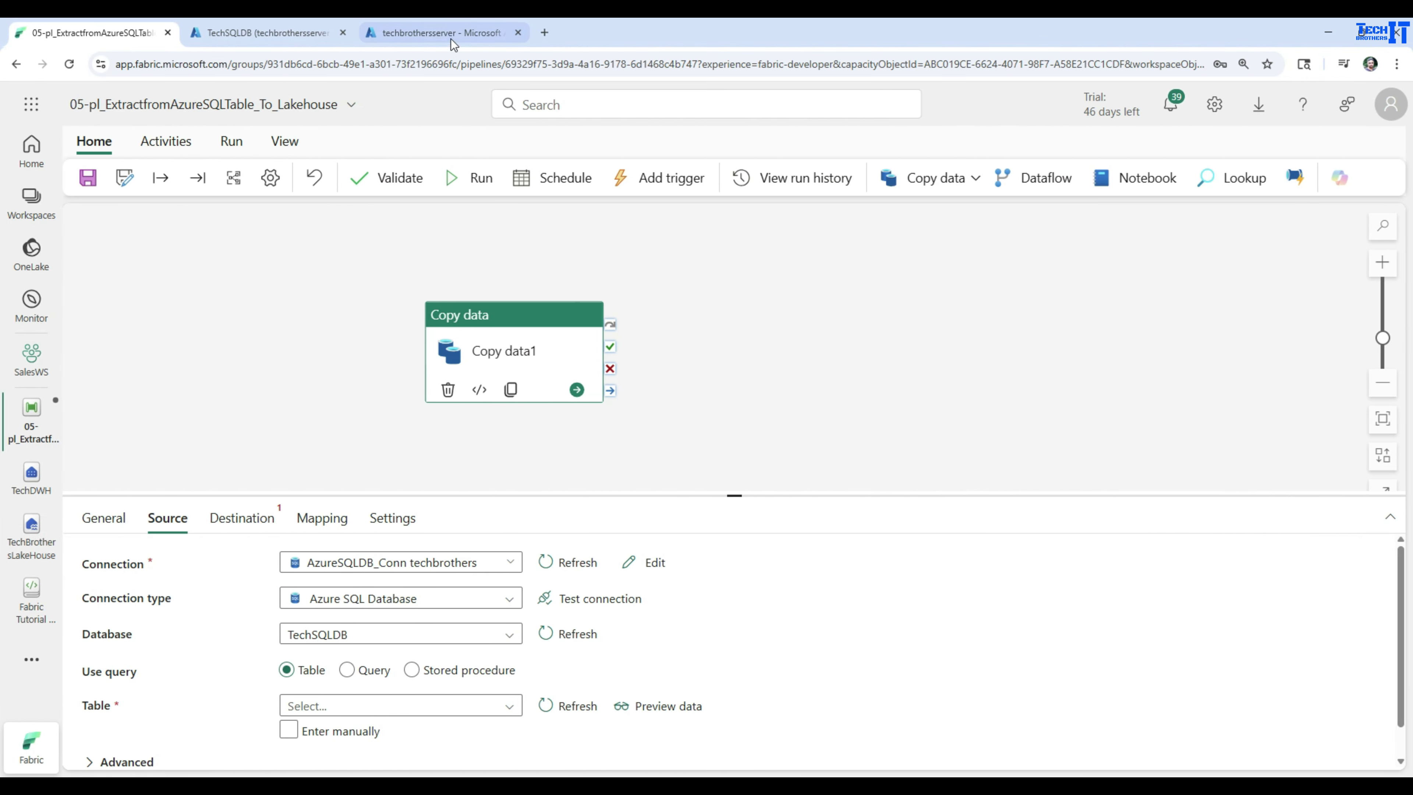
Recheck the TechSQLDB status in the Azure portal after reloading the server's database list, and return to the Fabric pipeline
{"action": "left_click", "coordinate": [452, 42]}
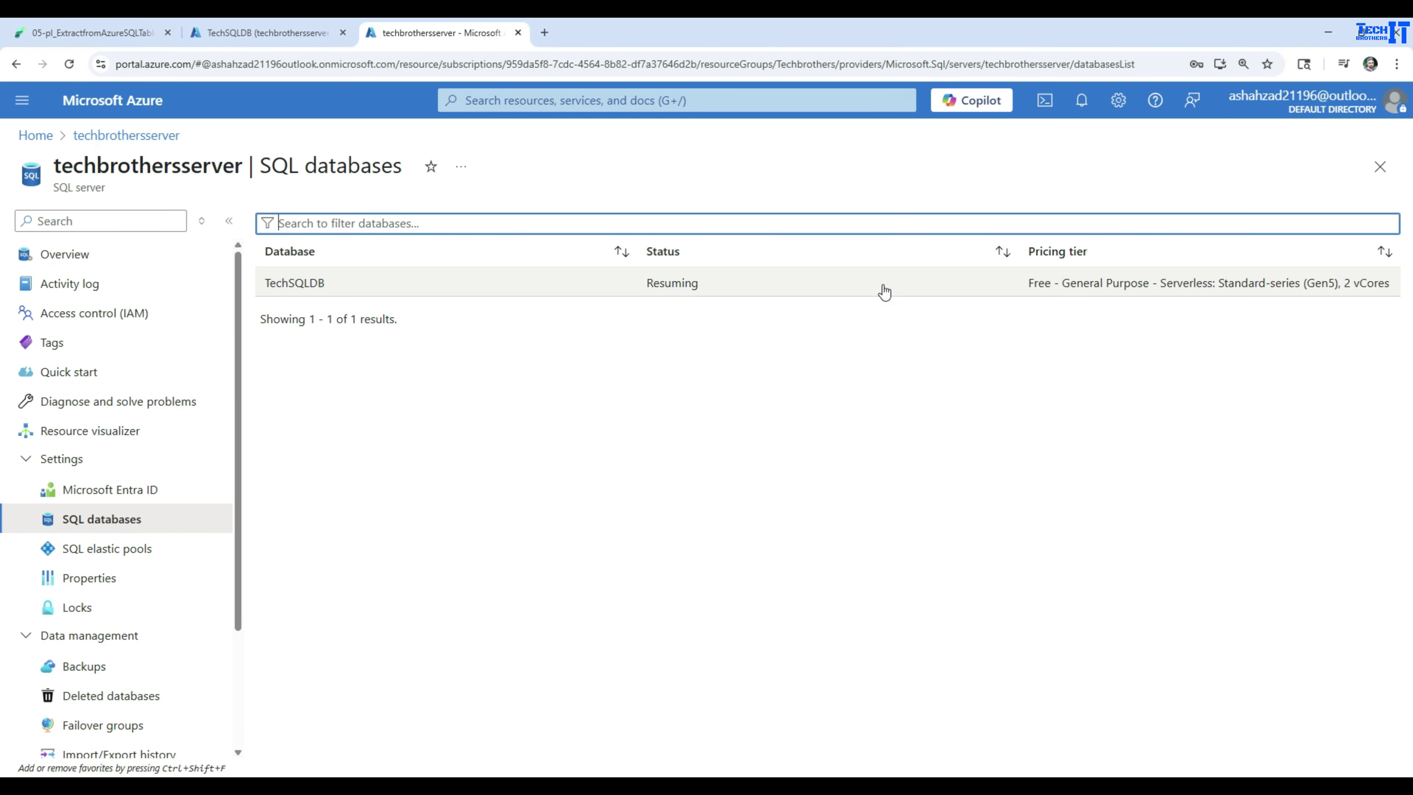
{"action": "left_click", "coordinate": [623, 369]}
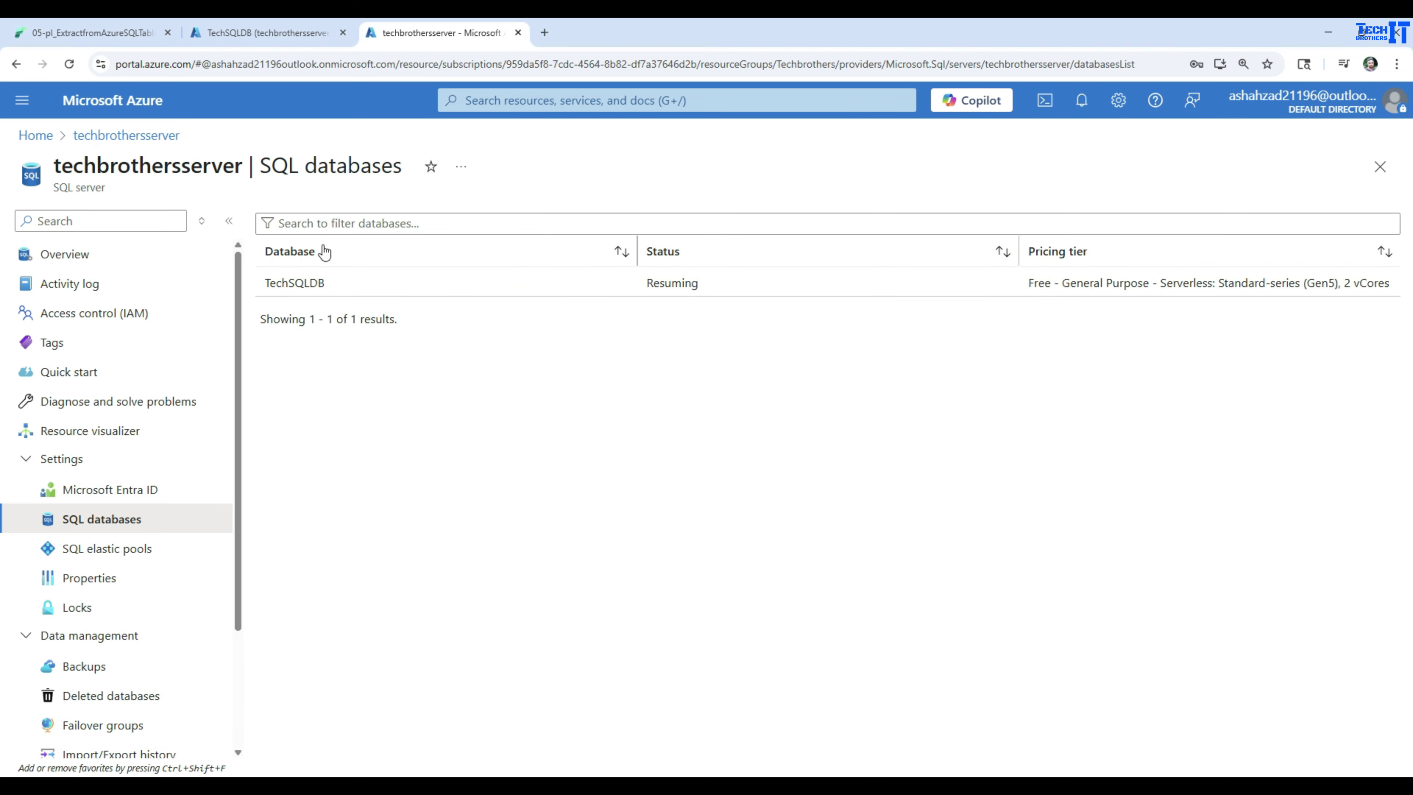
{"action": "left_click", "coordinate": [77, 257]}
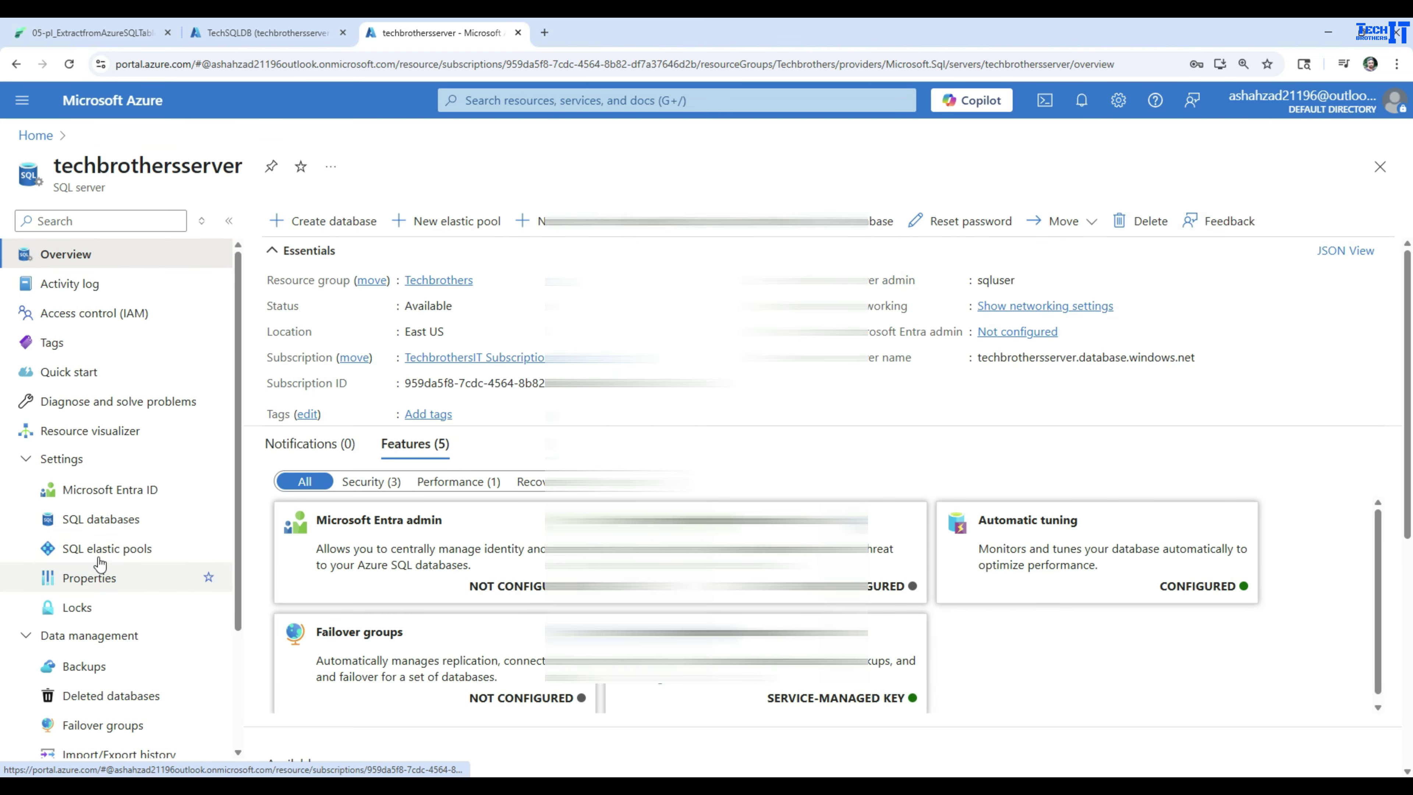
{"action": "left_click", "coordinate": [114, 521]}
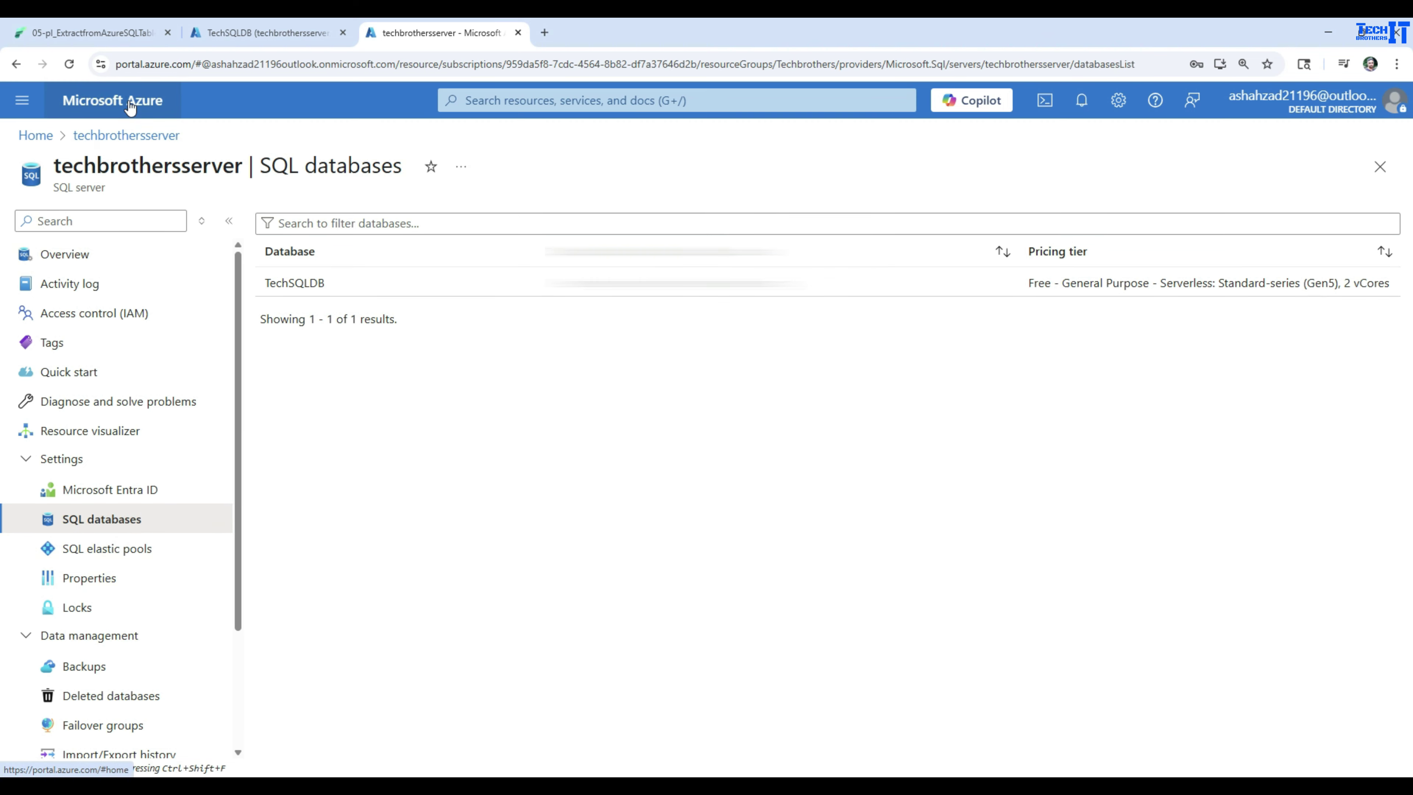
{"action": "left_click", "coordinate": [69, 64]}
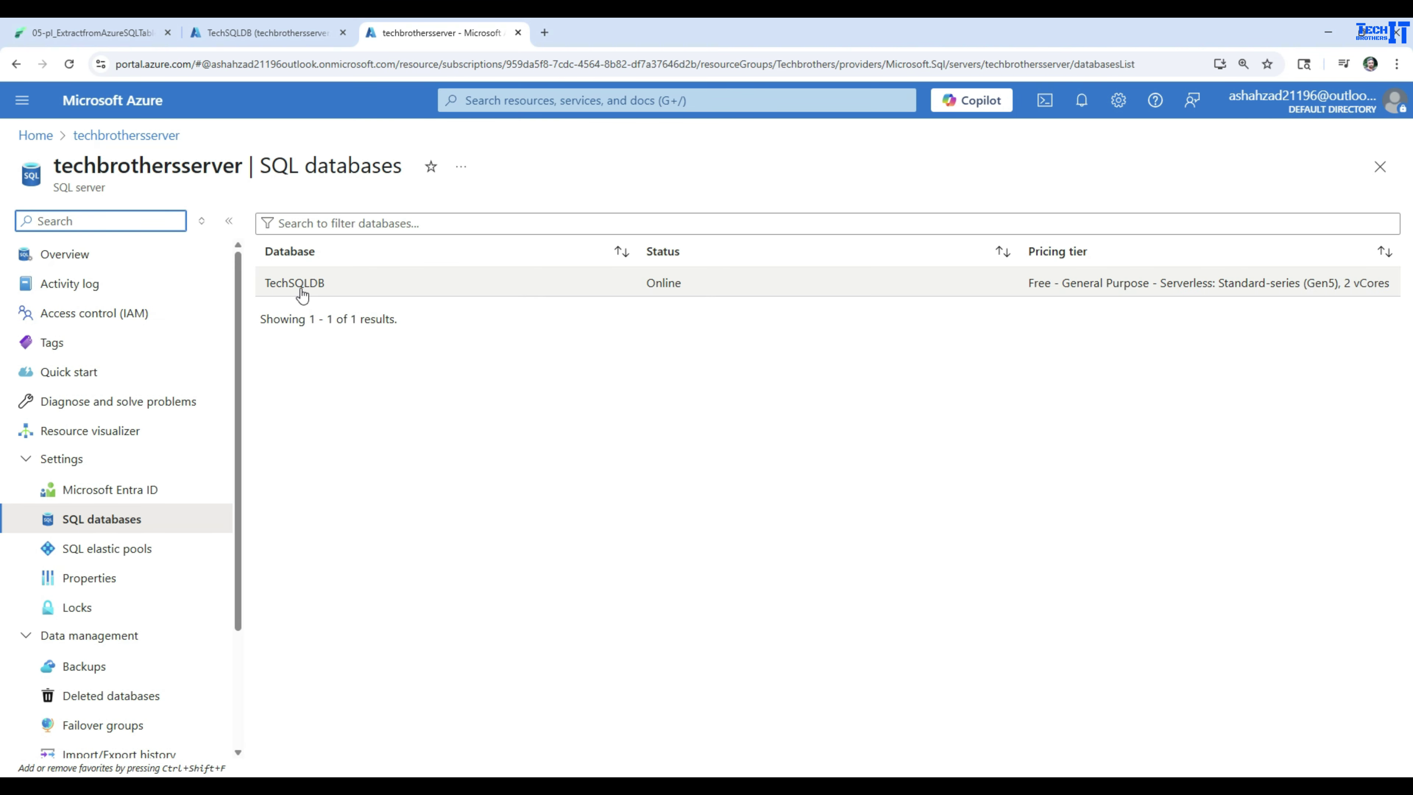
{"action": "left_click", "coordinate": [233, 33]}
{"action": "left_click", "coordinate": [110, 32]}
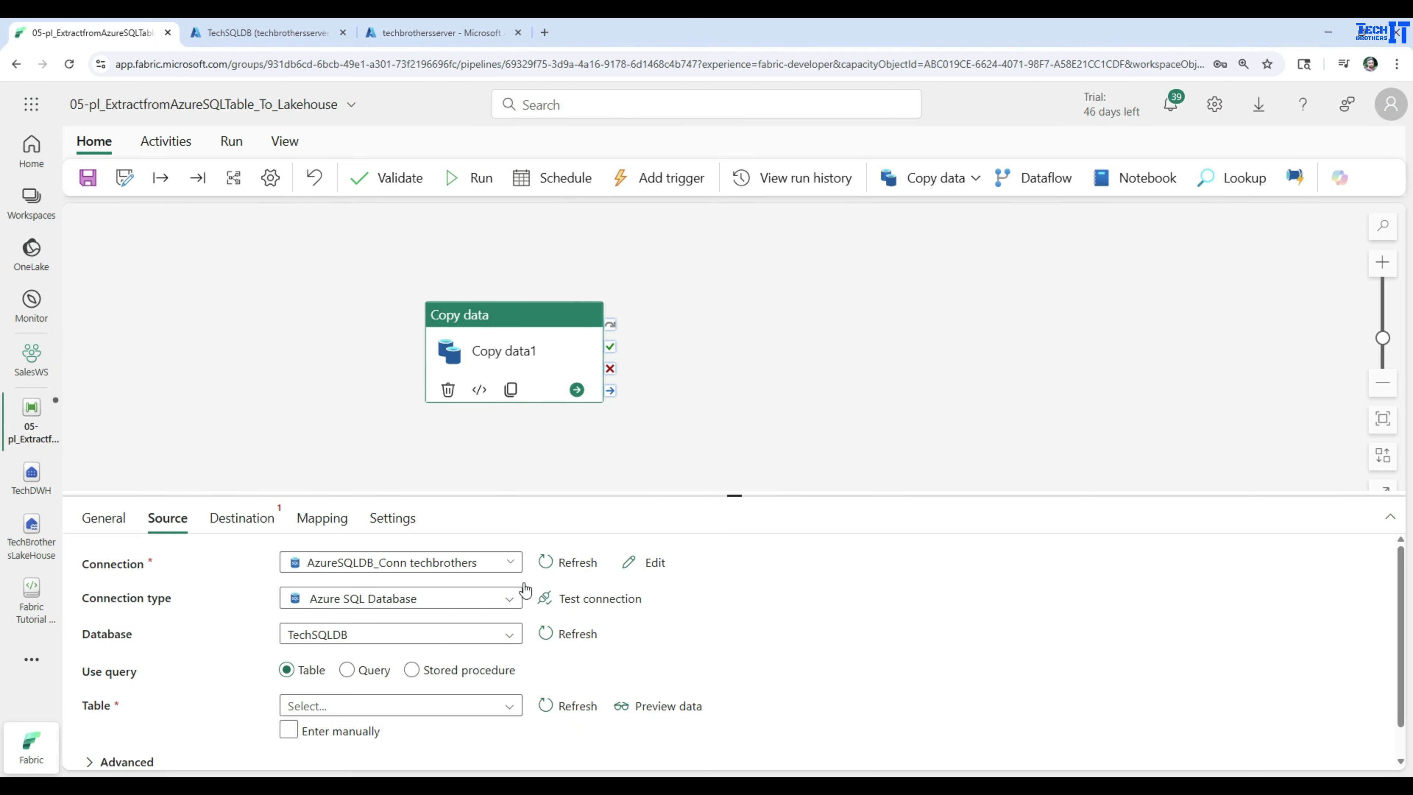
Test the Azure SQL Database source connection and enlarge the Copy data activity's settings area
{"action": "left_click", "coordinate": [591, 598]}
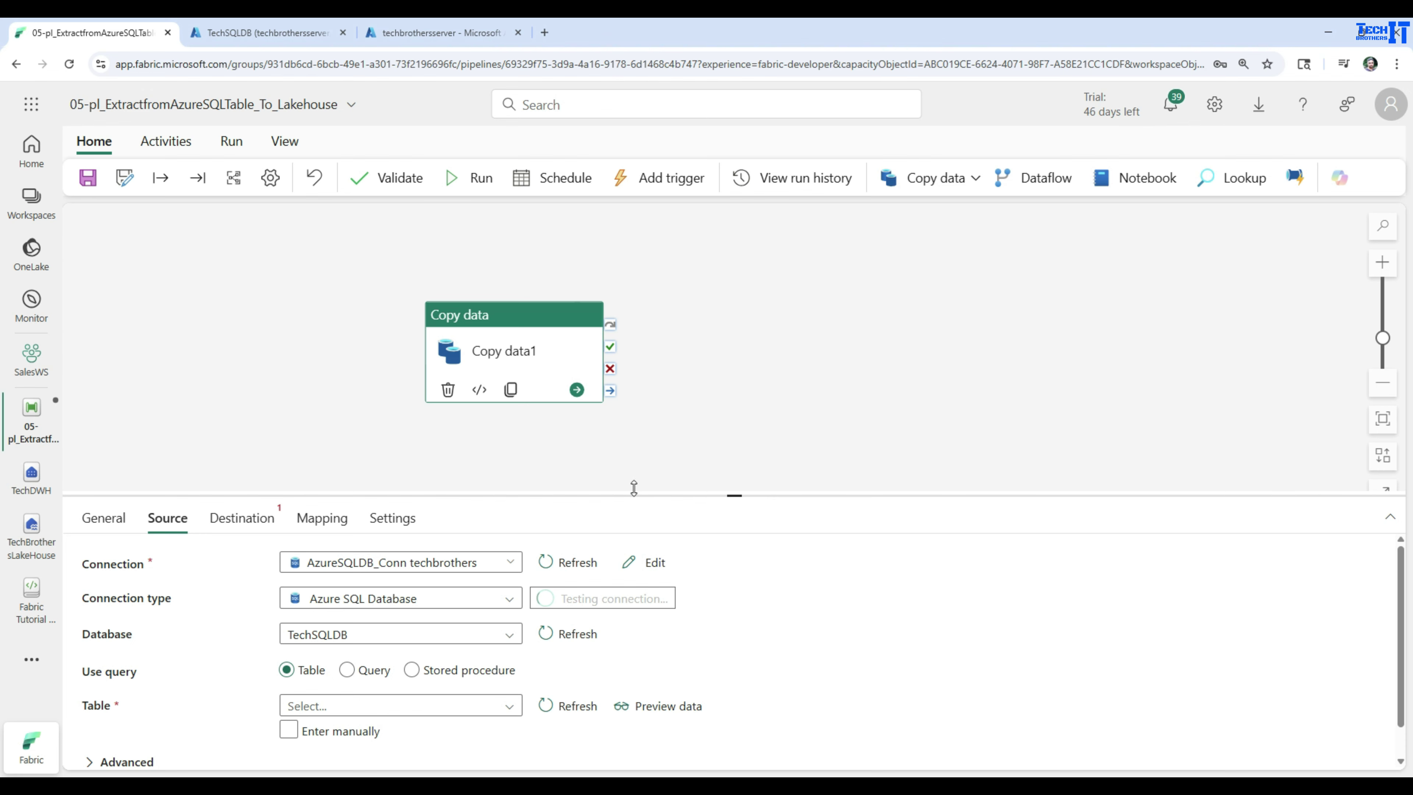
{"action": "left_click_drag", "start_coordinate": [659, 494], "coordinate": [659, 393]}
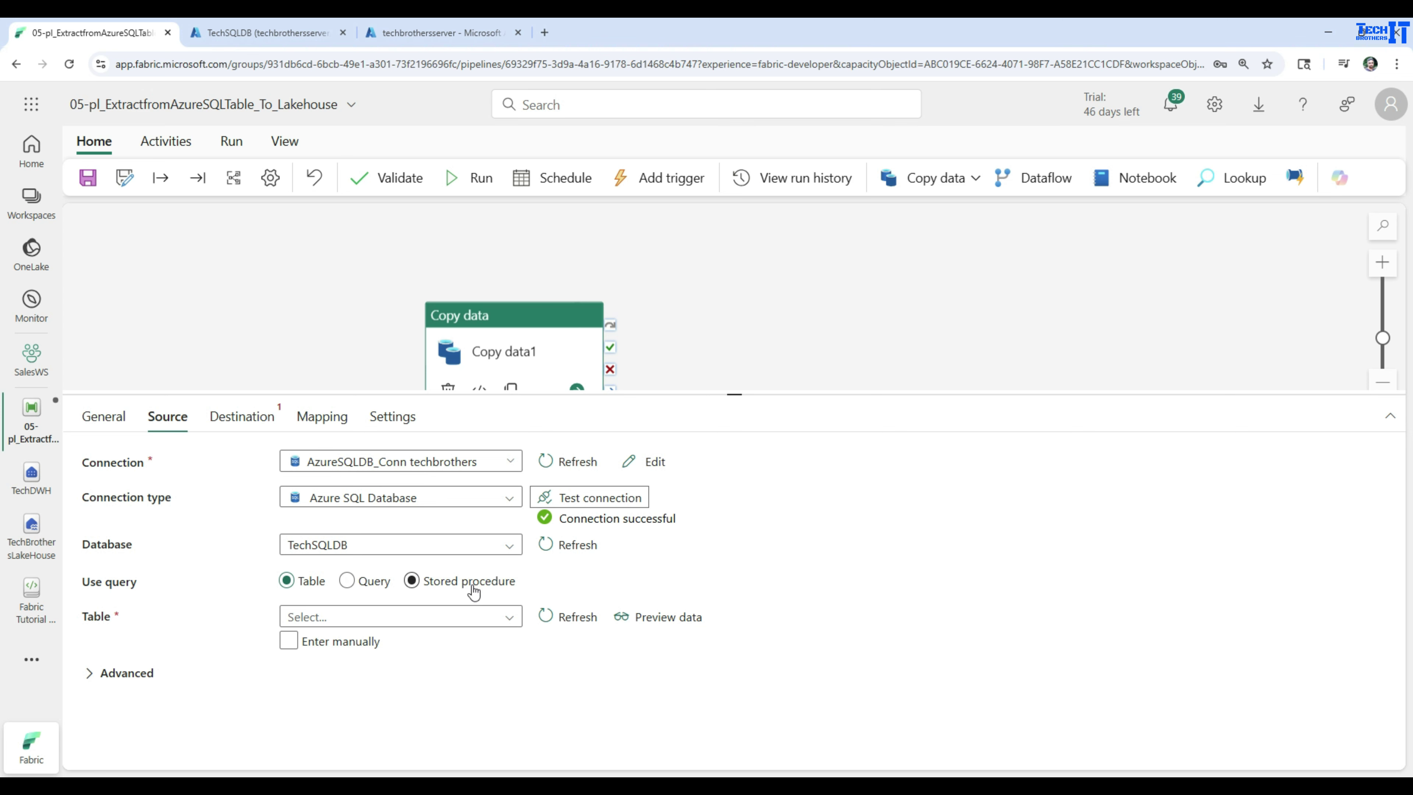
Select dbo.Customer as the source table of the Copy data activity and preview its data
{"action": "left_click", "coordinate": [507, 621]}
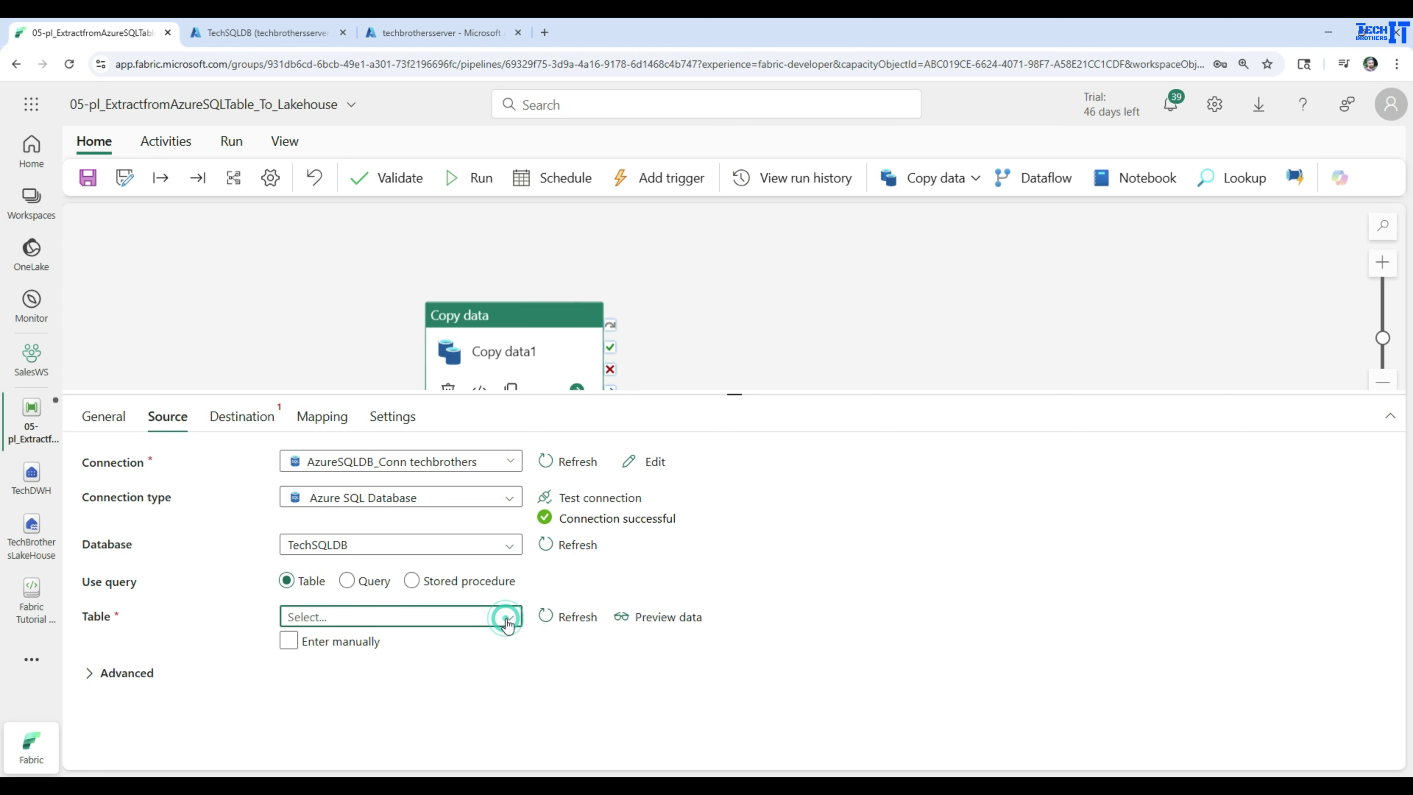
{"action": "left_click", "coordinate": [325, 645]}
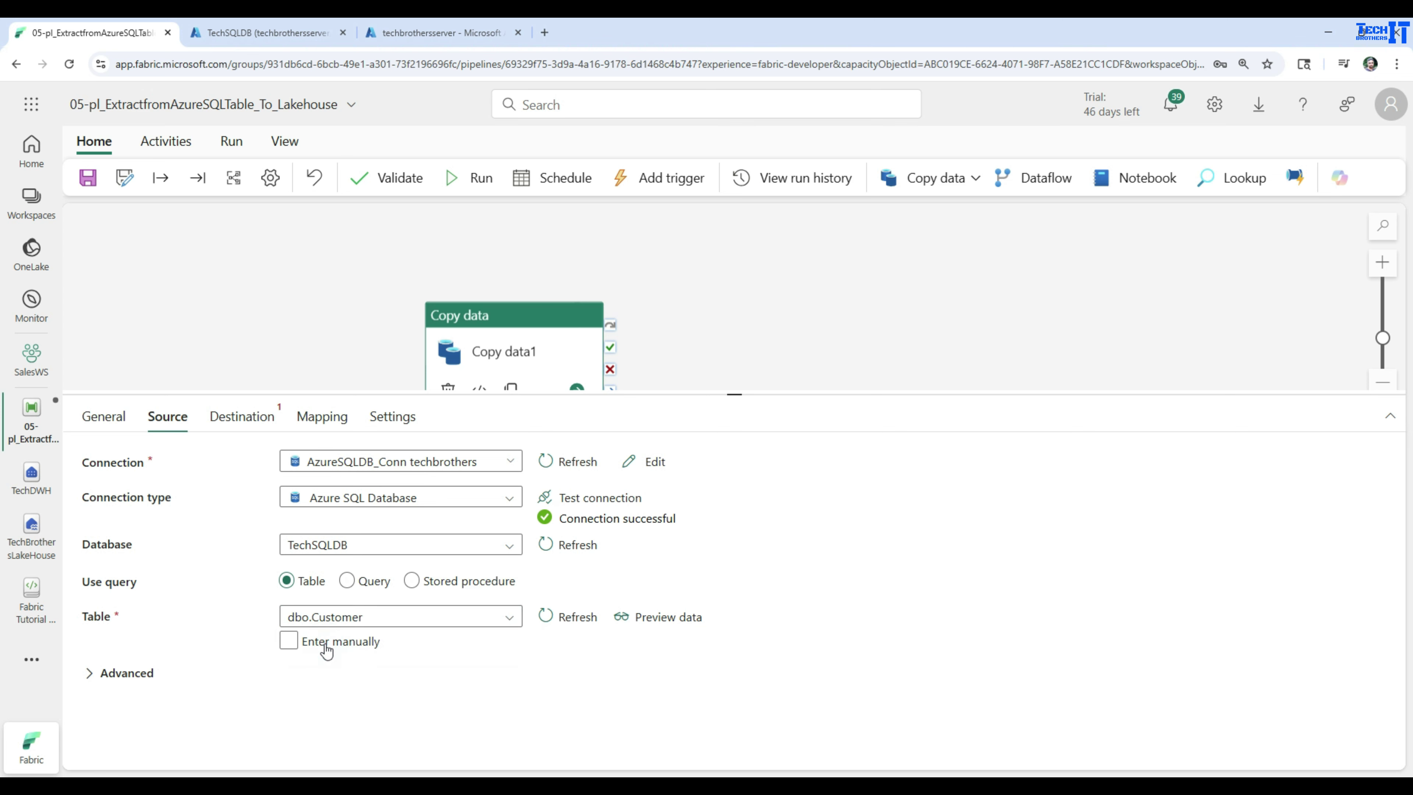
{"action": "left_click", "coordinate": [636, 618]}
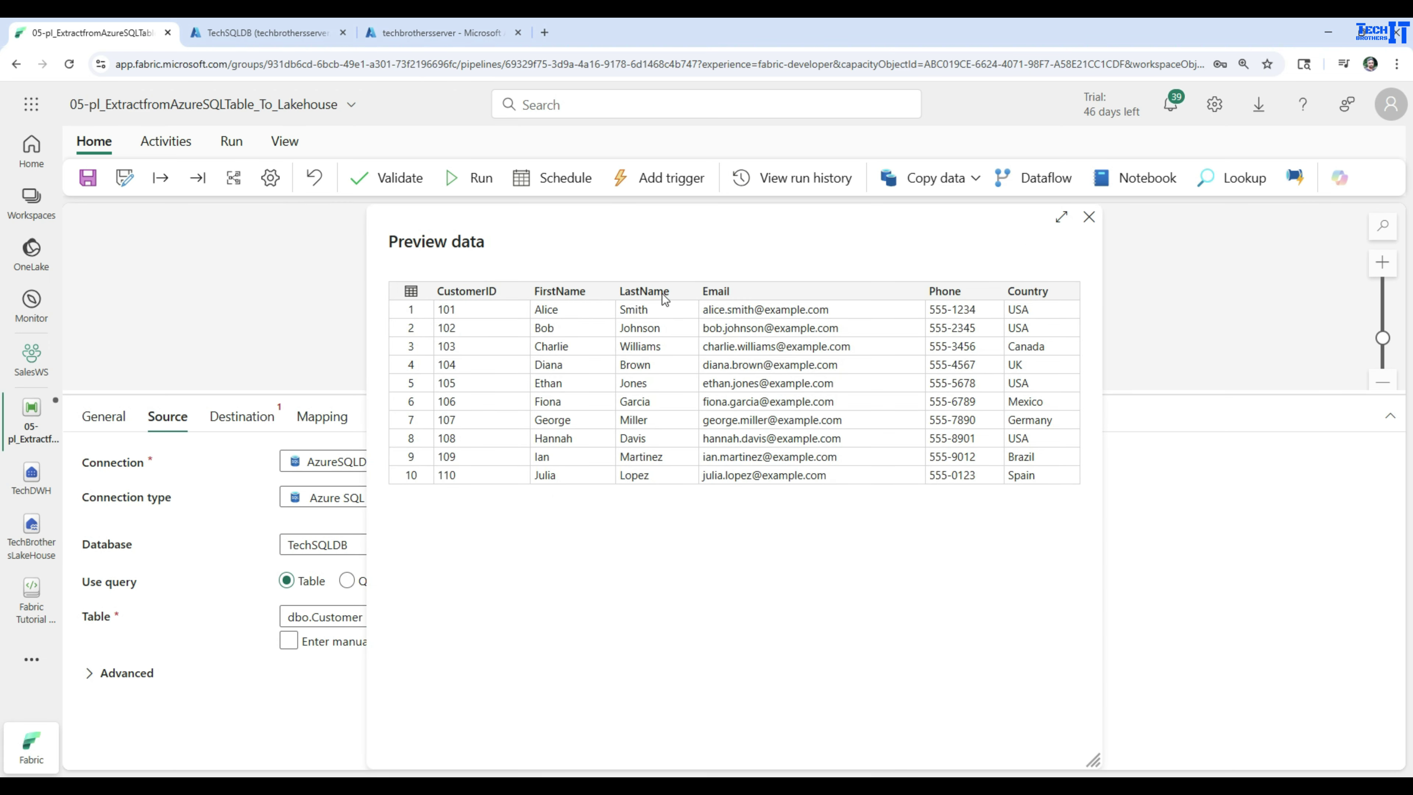
{"action": "left_click", "coordinate": [1089, 217]}
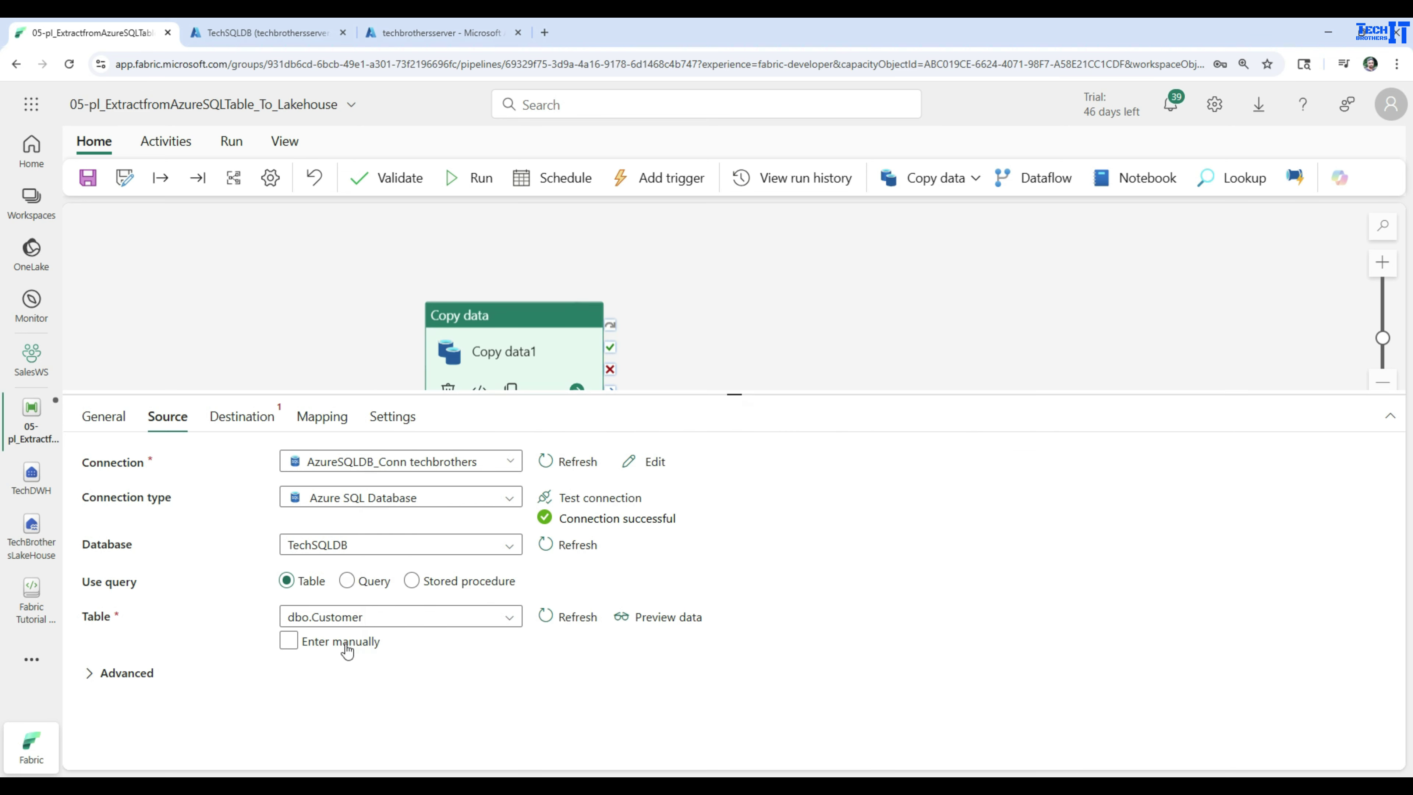
Examine the source's advanced options for query timeout, isolation level and partitioning
{"action": "left_click", "coordinate": [87, 673]}
{"action": "scroll", "coordinate": [252, 640], "scroll_direction": "down", "scroll_amount": 2}
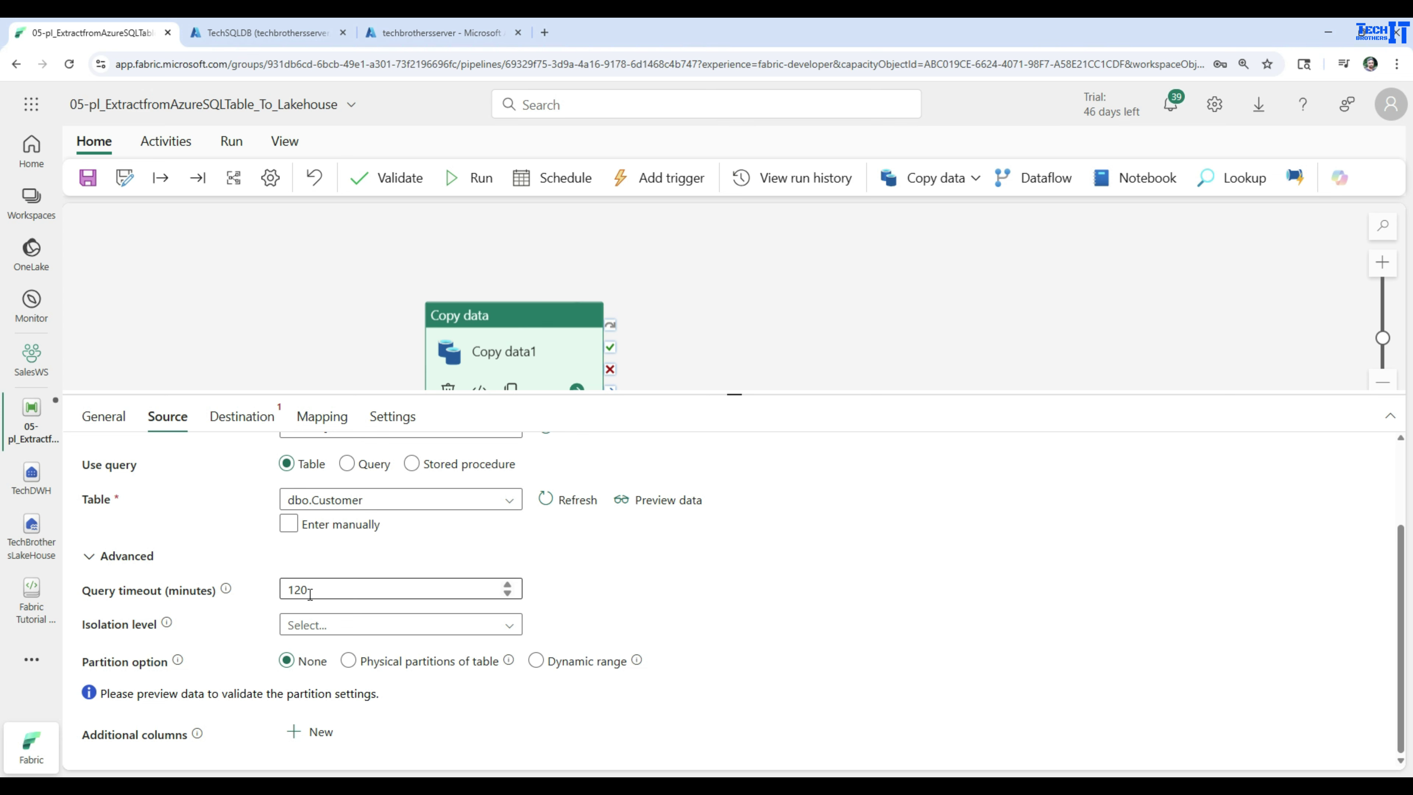
{"action": "left_click", "coordinate": [332, 624]}
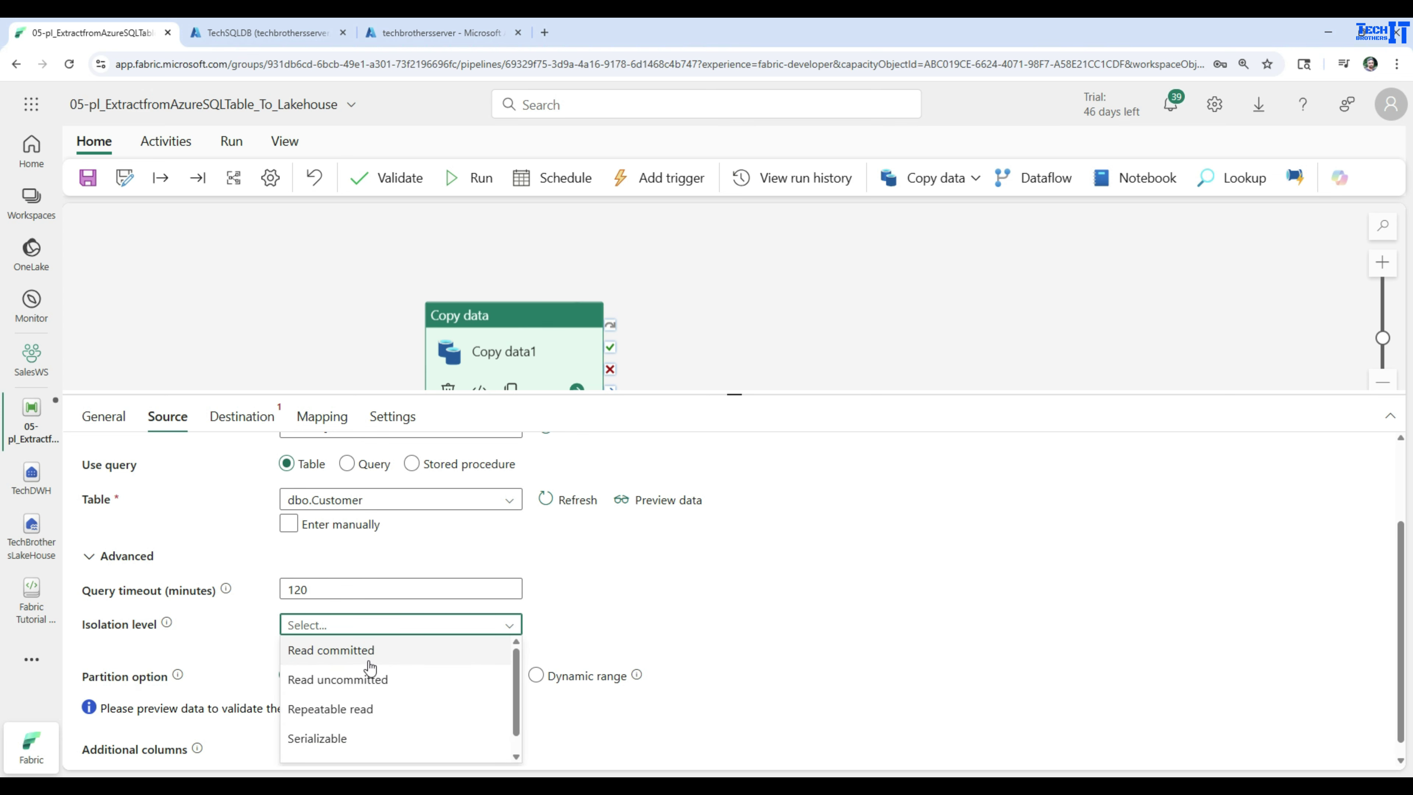
{"action": "left_click", "coordinate": [642, 613]}
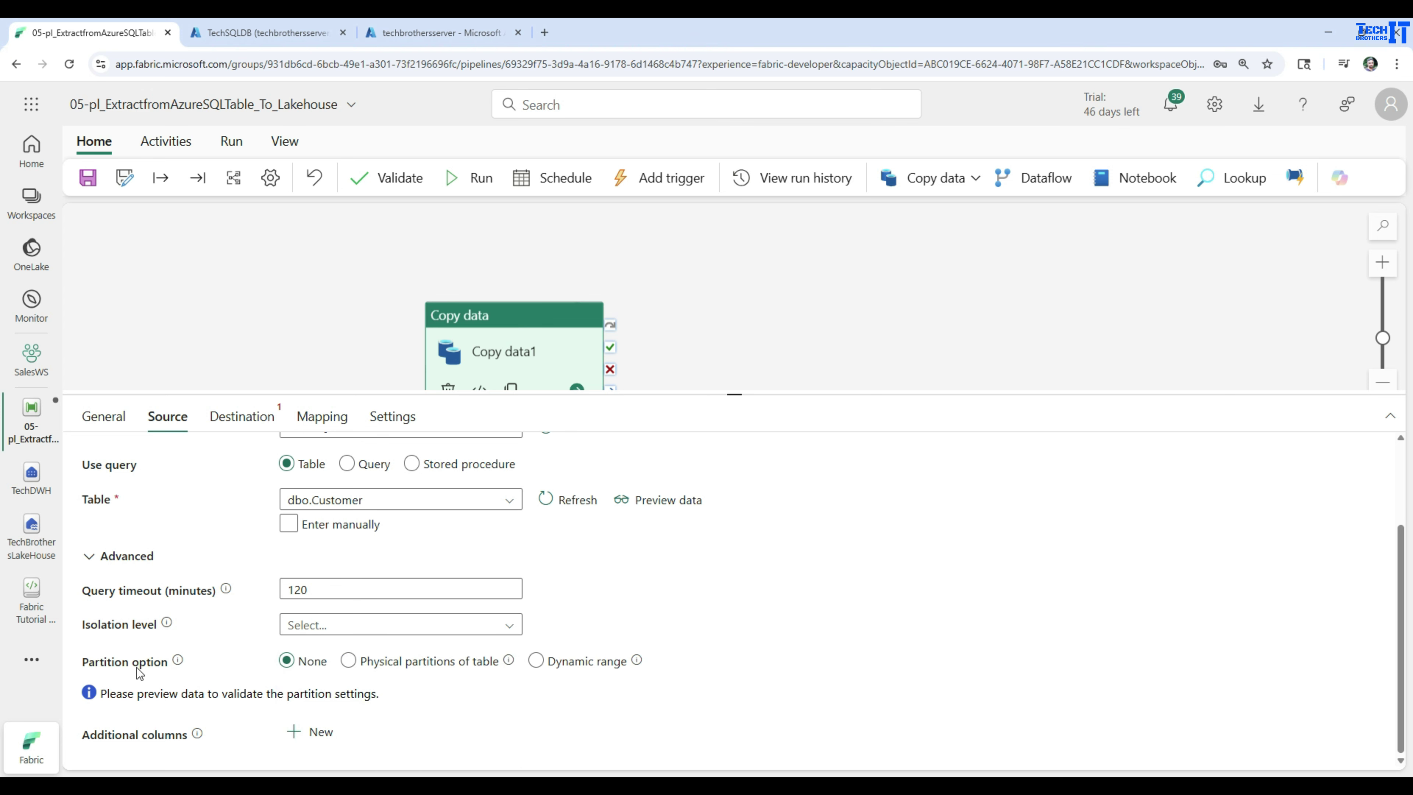
{"action": "left_click", "coordinate": [426, 662]}
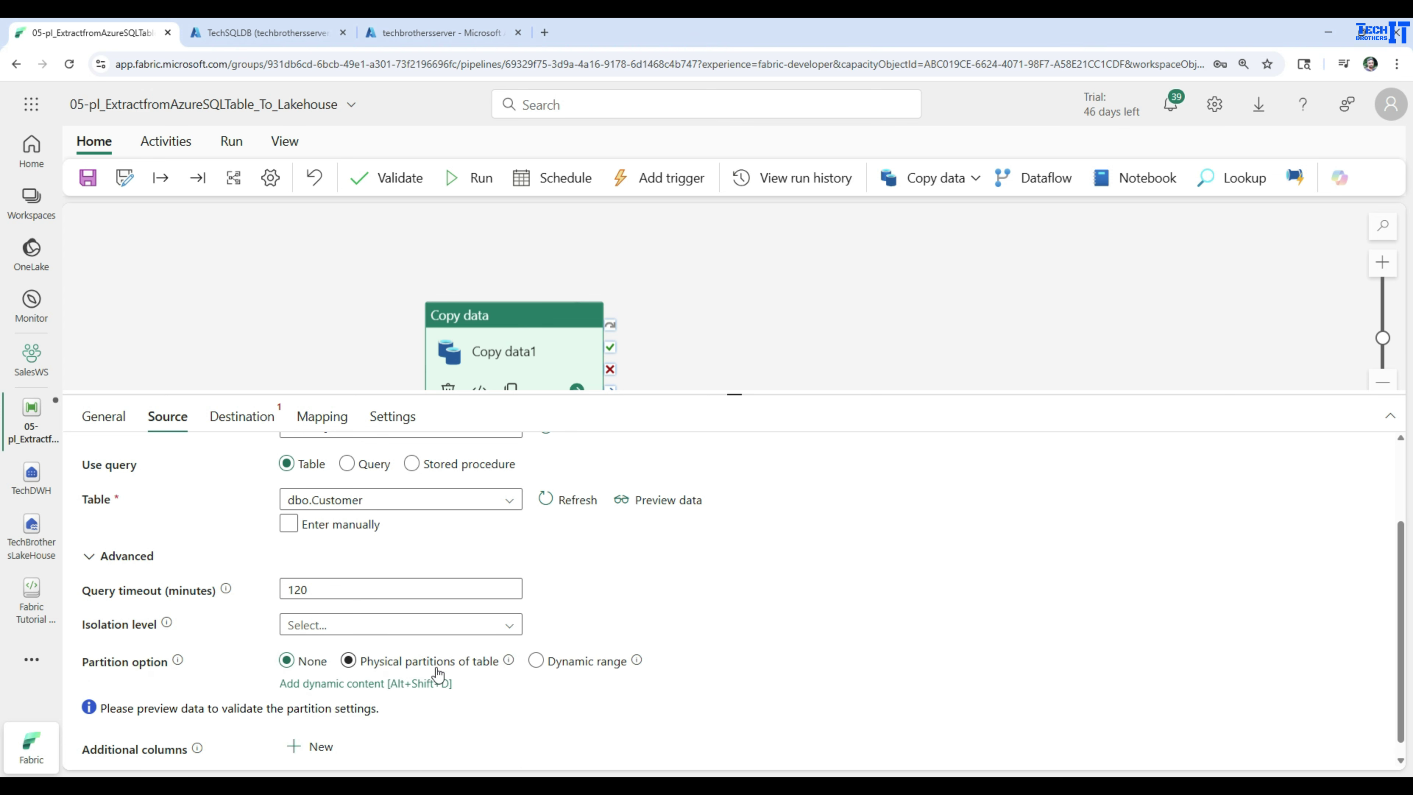
{"action": "left_click", "coordinate": [546, 667]}
{"action": "left_click", "coordinate": [380, 667]}
{"action": "scroll", "coordinate": [380, 667], "scroll_direction": "down", "scroll_amount": 1}
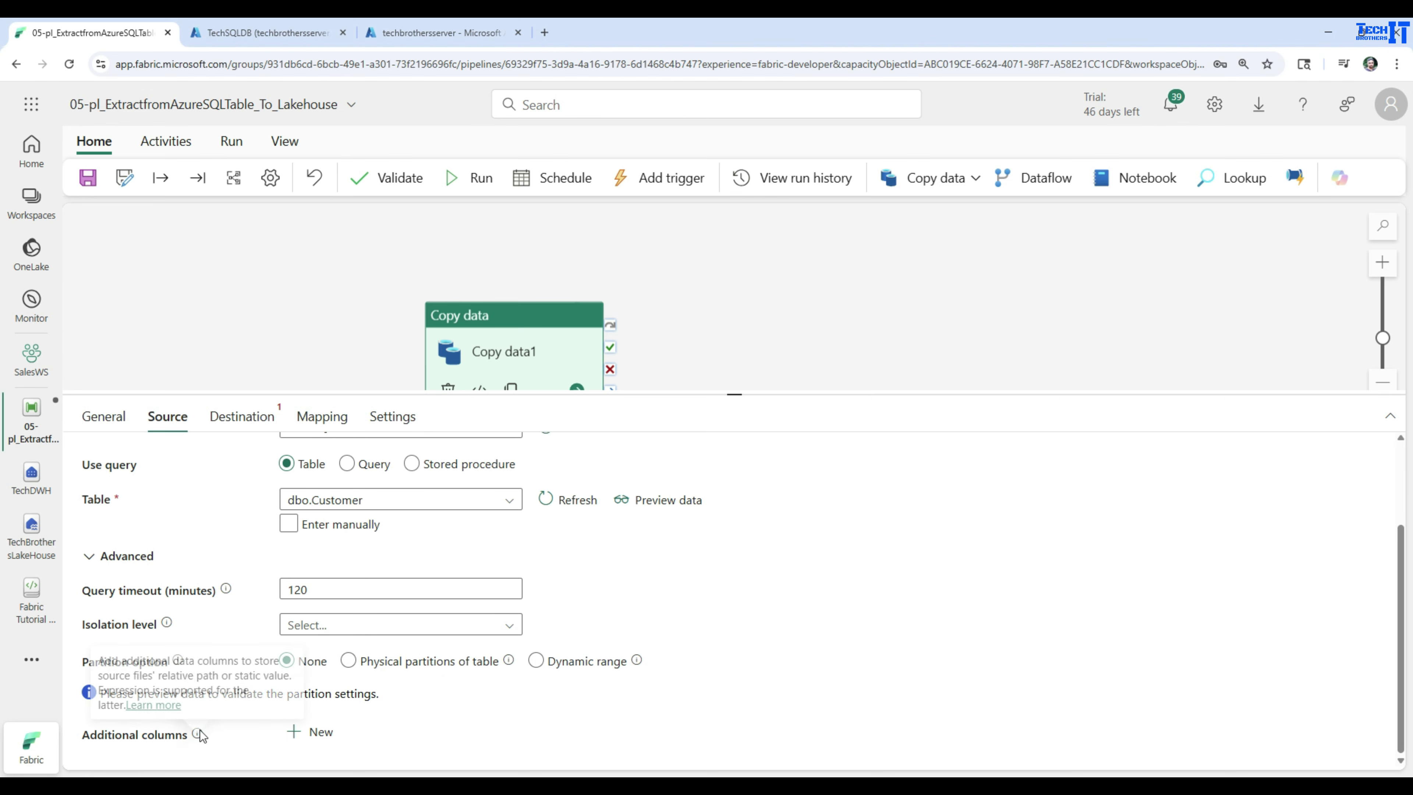
Add an additional source column to view its $$COLUMN value choices, and delete that column row
{"action": "left_click", "coordinate": [306, 731]}
{"action": "scroll", "coordinate": [554, 680], "scroll_direction": "down", "scroll_amount": 1}
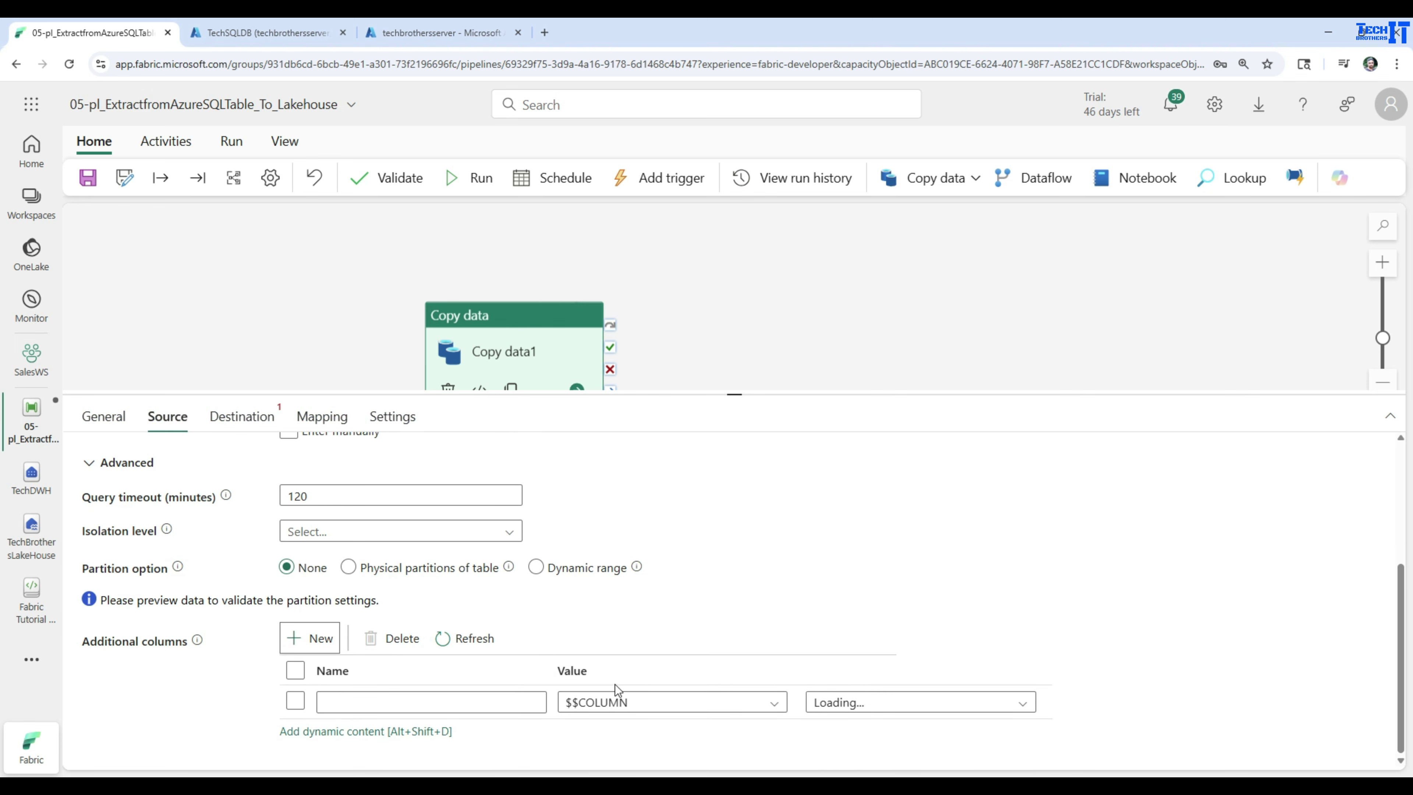
{"action": "left_click", "coordinate": [770, 703]}
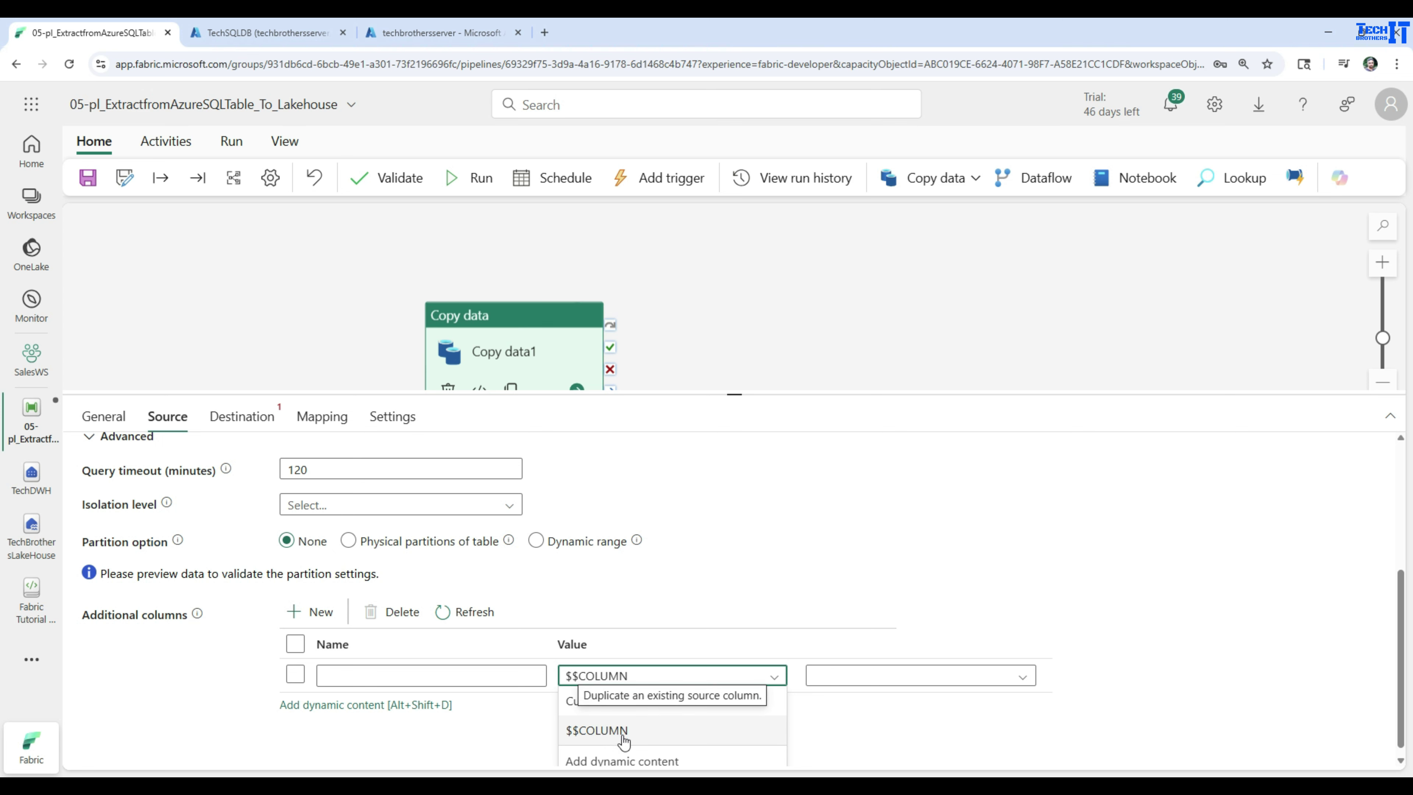
{"action": "left_click", "coordinate": [843, 674]}
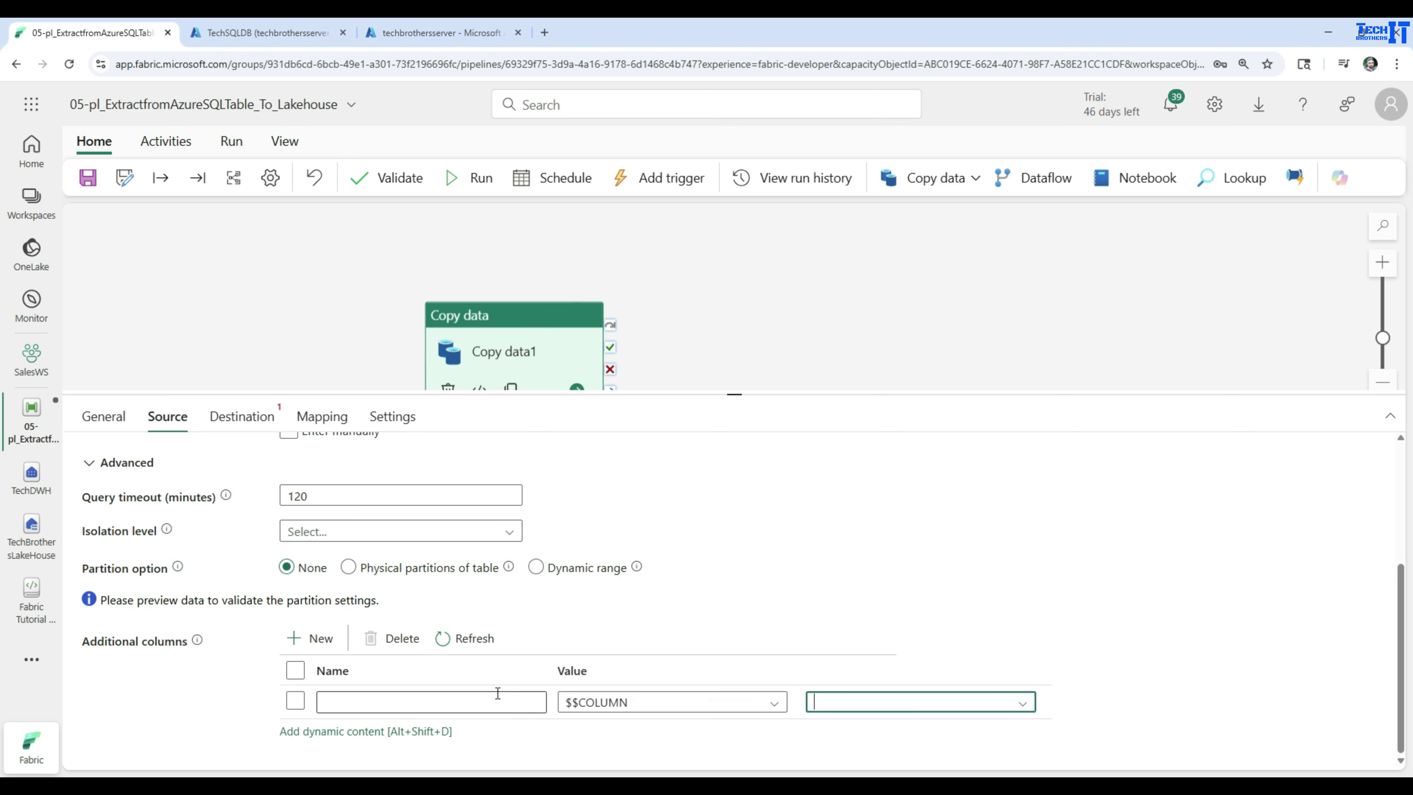
{"action": "left_click", "coordinate": [295, 670]}
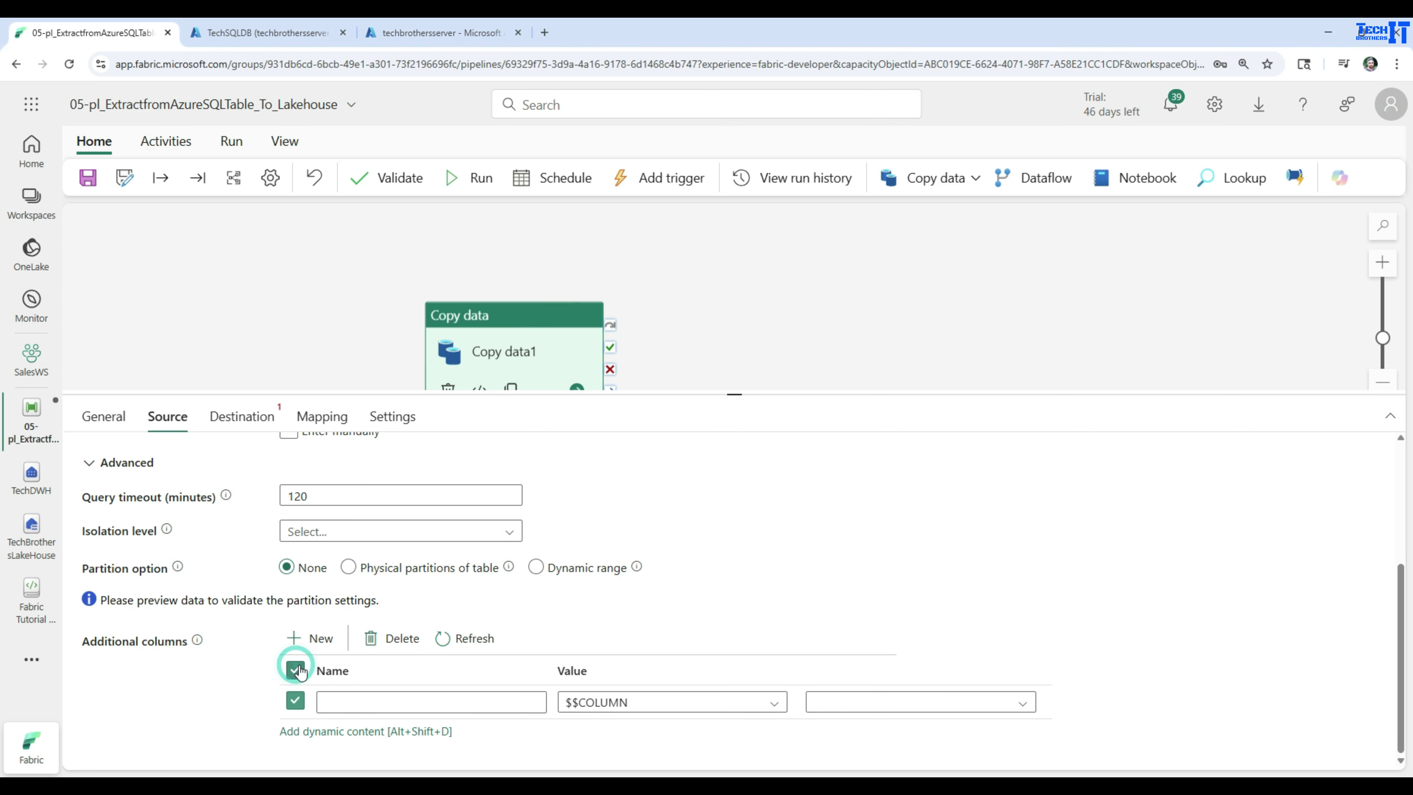
{"action": "left_click", "coordinate": [384, 638]}
{"action": "scroll", "coordinate": [496, 590], "scroll_direction": "up", "scroll_amount": 3}
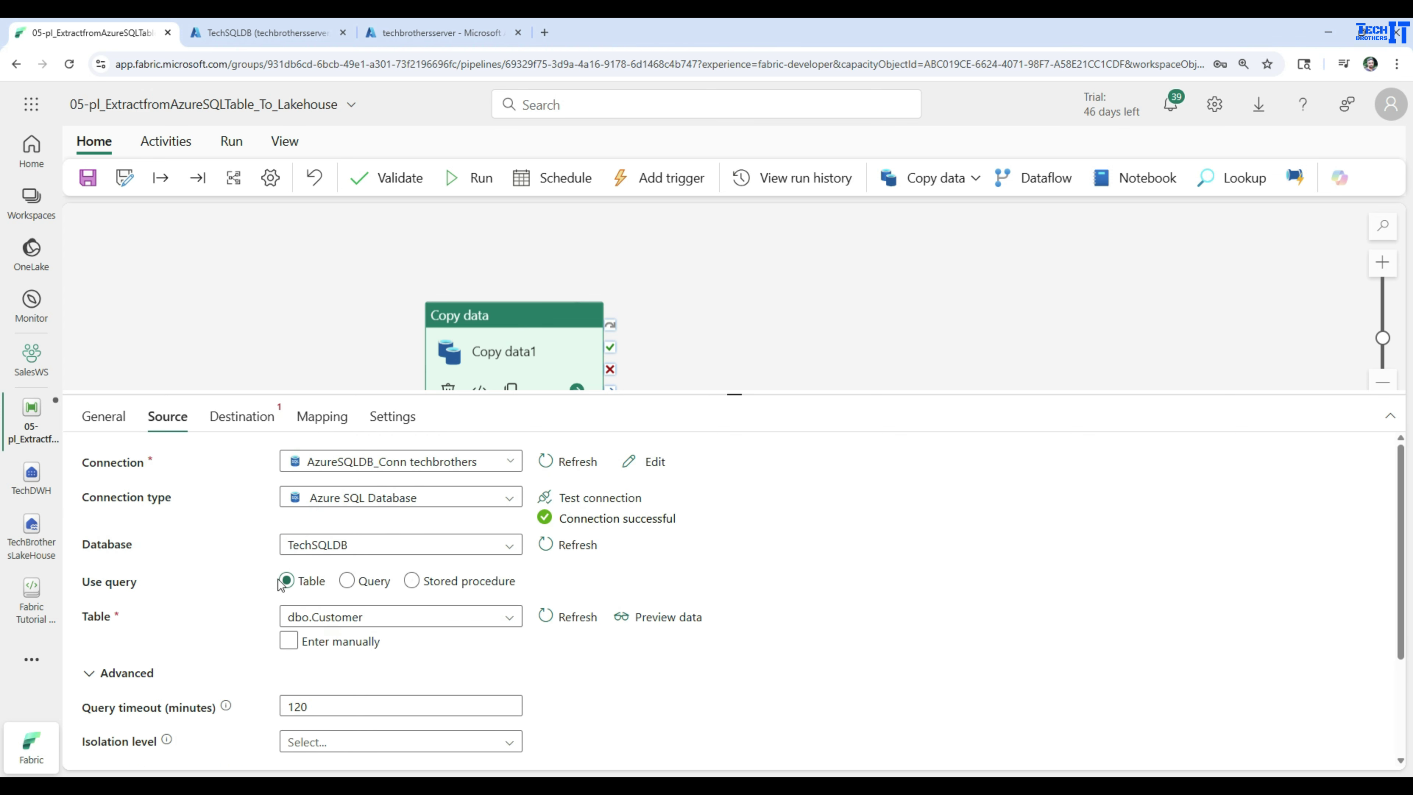
Set the copy destination to TechBrothersLakeHouse with Files as the root folder
{"action": "left_click", "coordinate": [239, 428]}
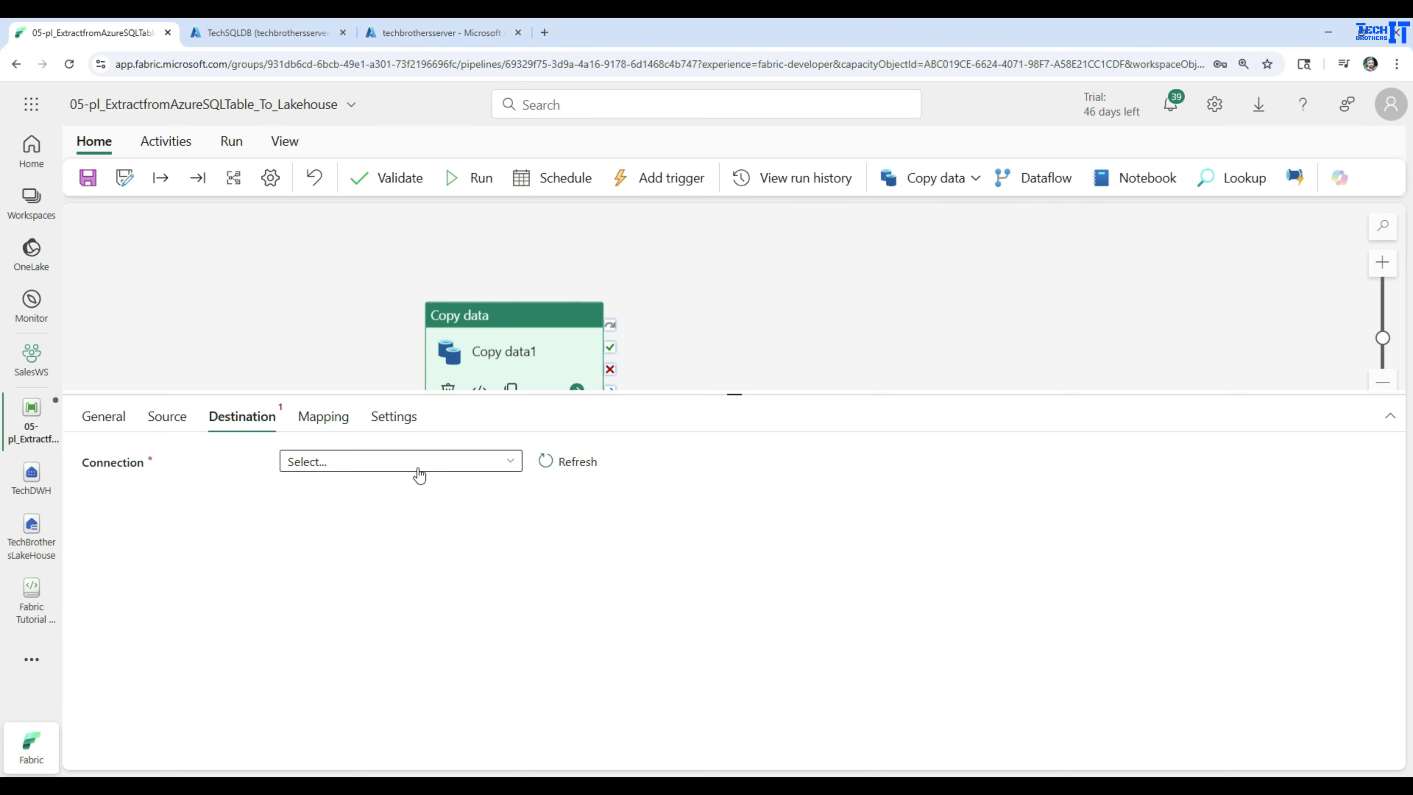
{"action": "left_click", "coordinate": [450, 473]}
{"action": "scroll", "coordinate": [388, 410], "scroll_direction": "down", "scroll_amount": 3}
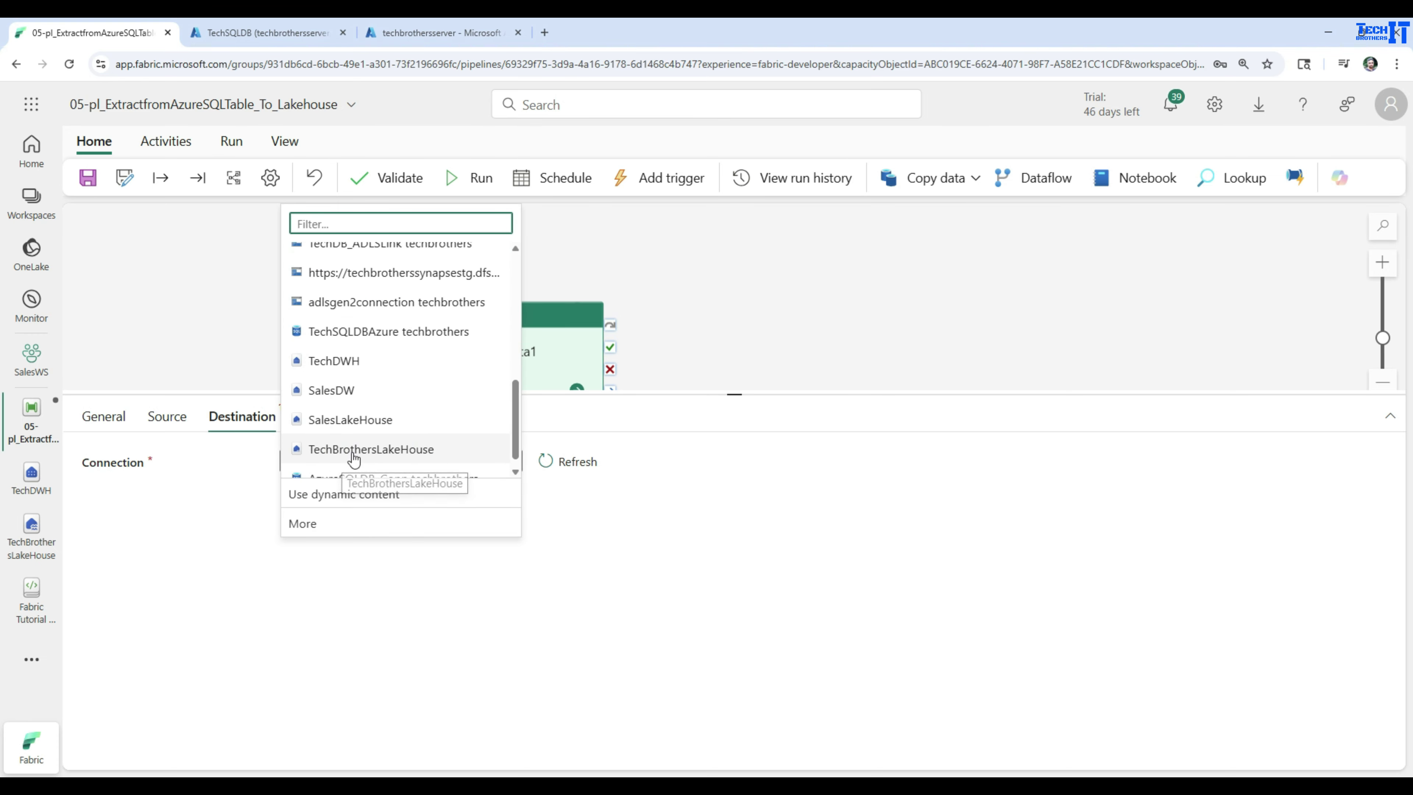
{"action": "left_click", "coordinate": [389, 450]}
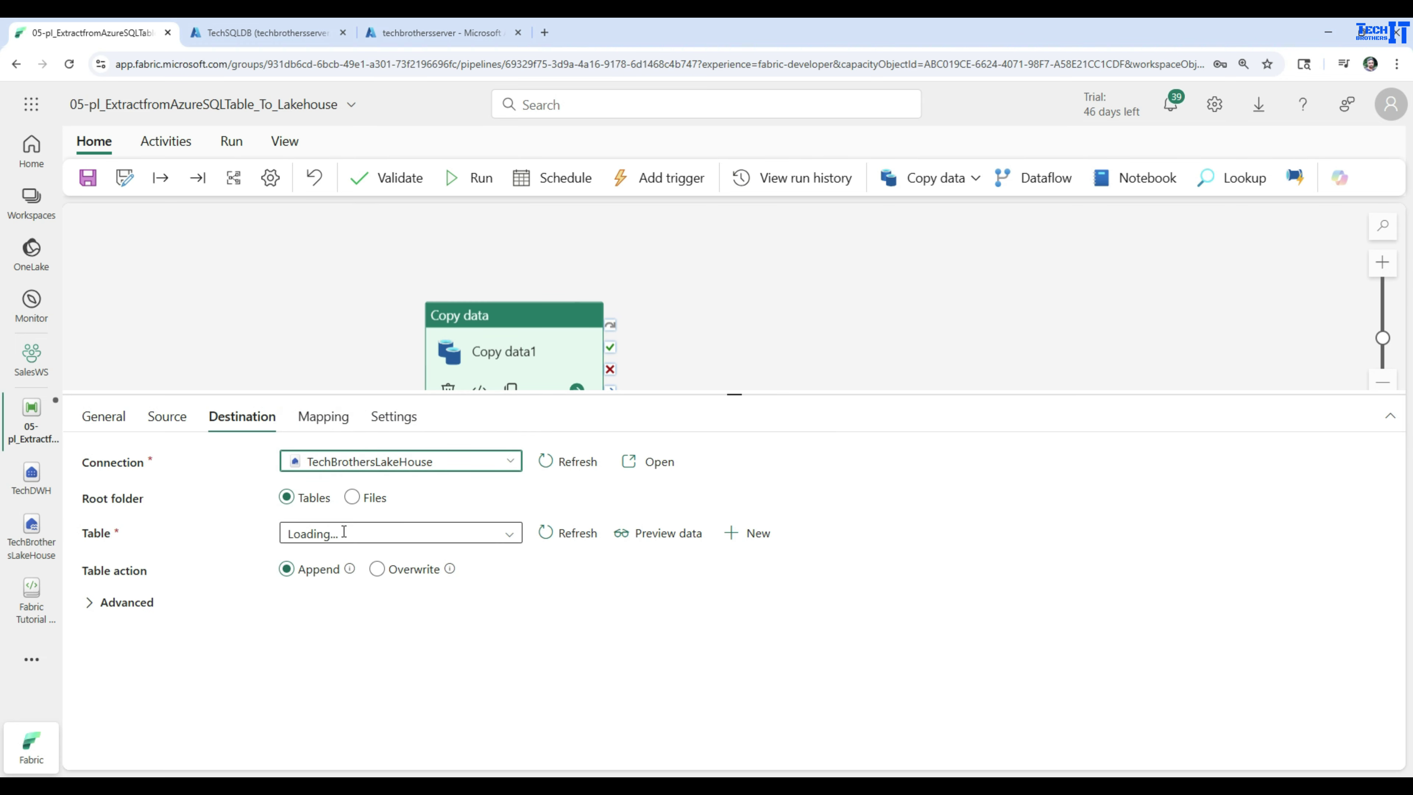
{"action": "left_click", "coordinate": [353, 499]}
Enter Staging as the destination directory and check the folder names under Files in TechBrothersLakeHouse
{"action": "left_click", "coordinate": [376, 532]}
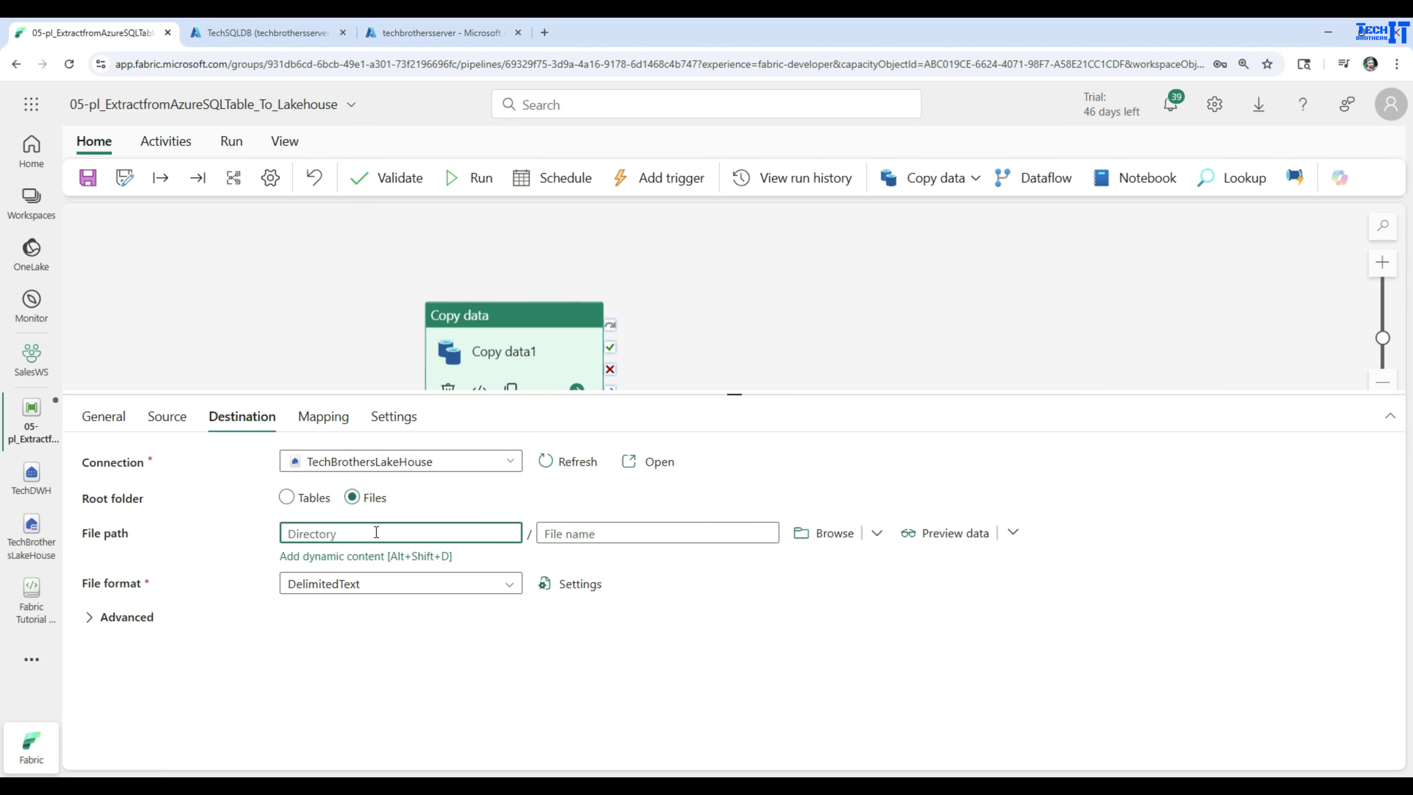
{"action": "type", "text": "Staging"}
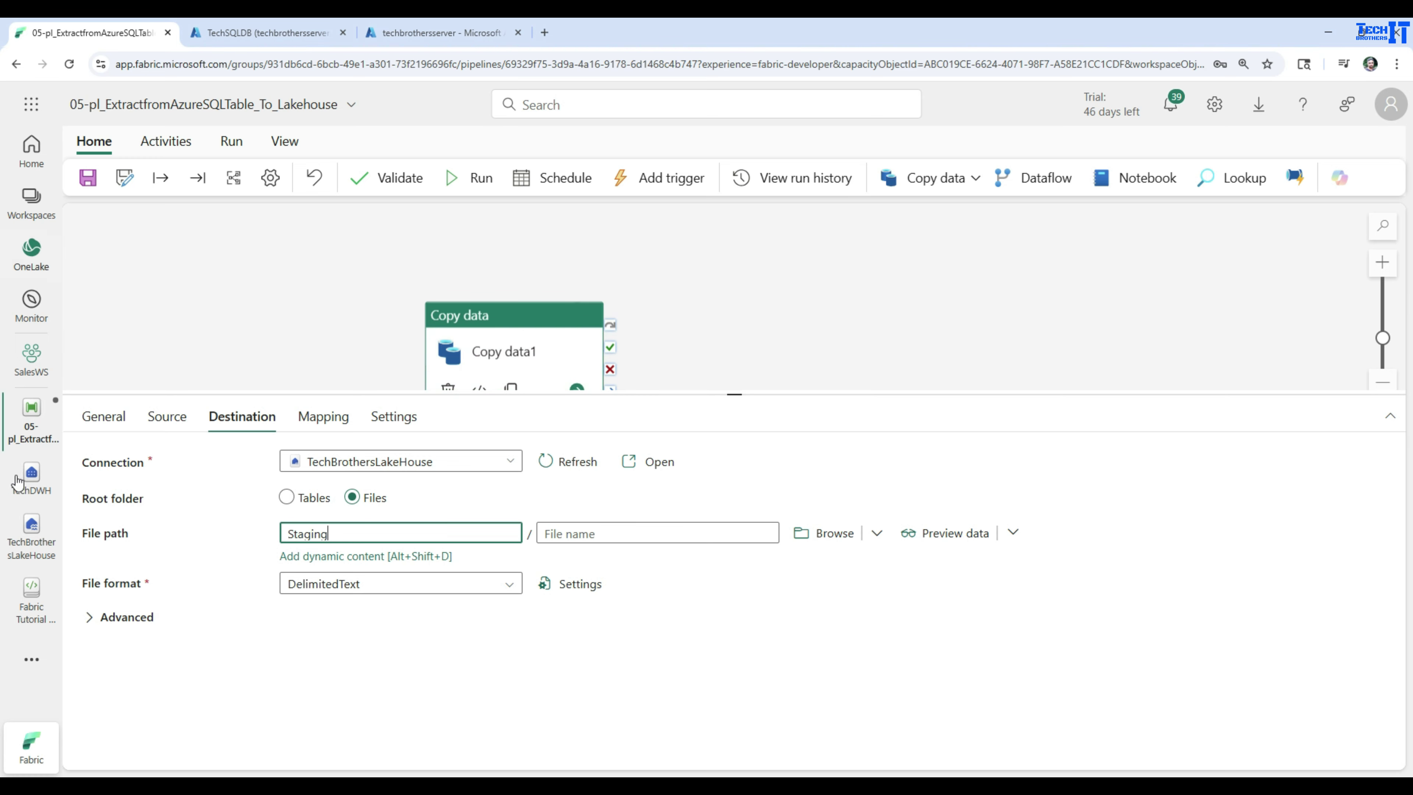
{"action": "left_click", "coordinate": [17, 548]}
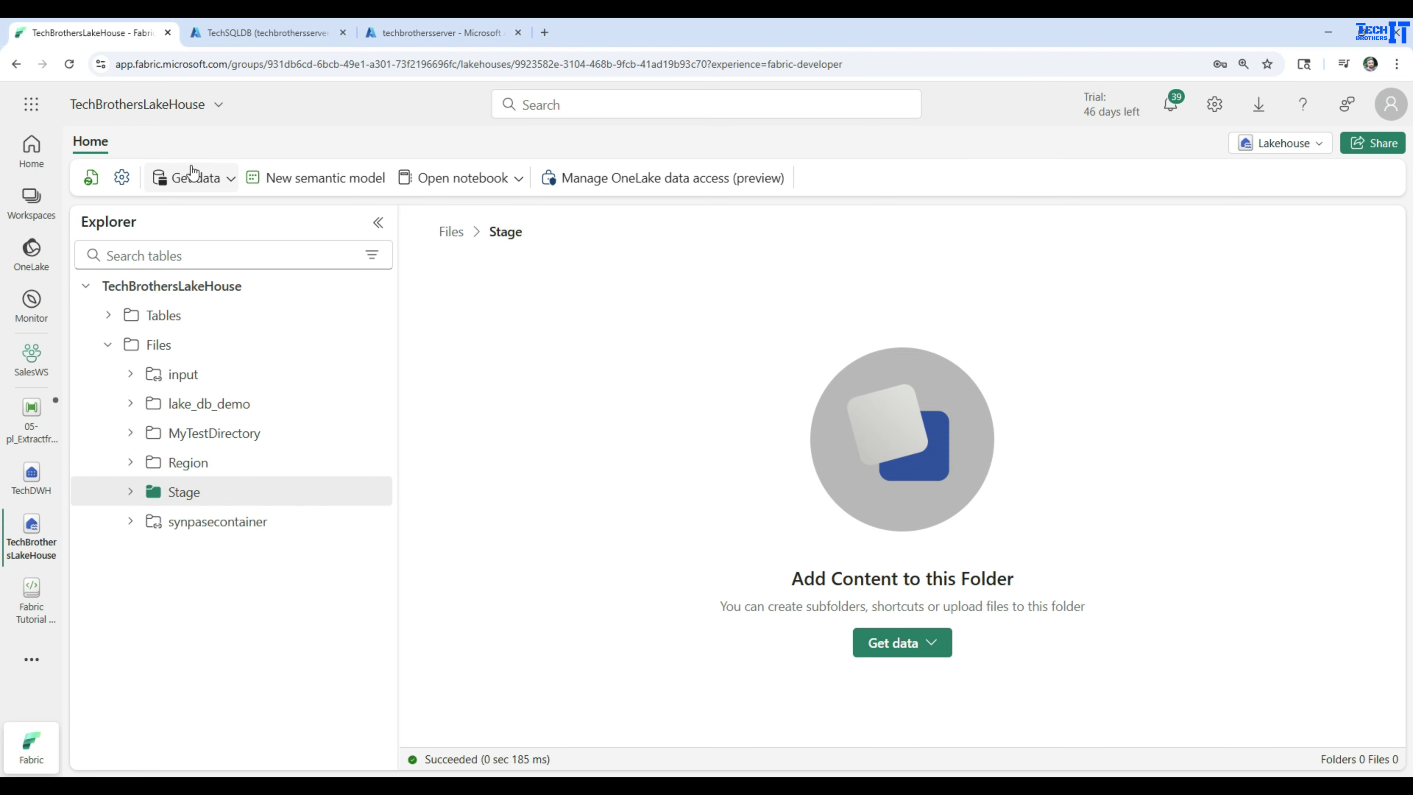
{"action": "left_click", "coordinate": [31, 412]}
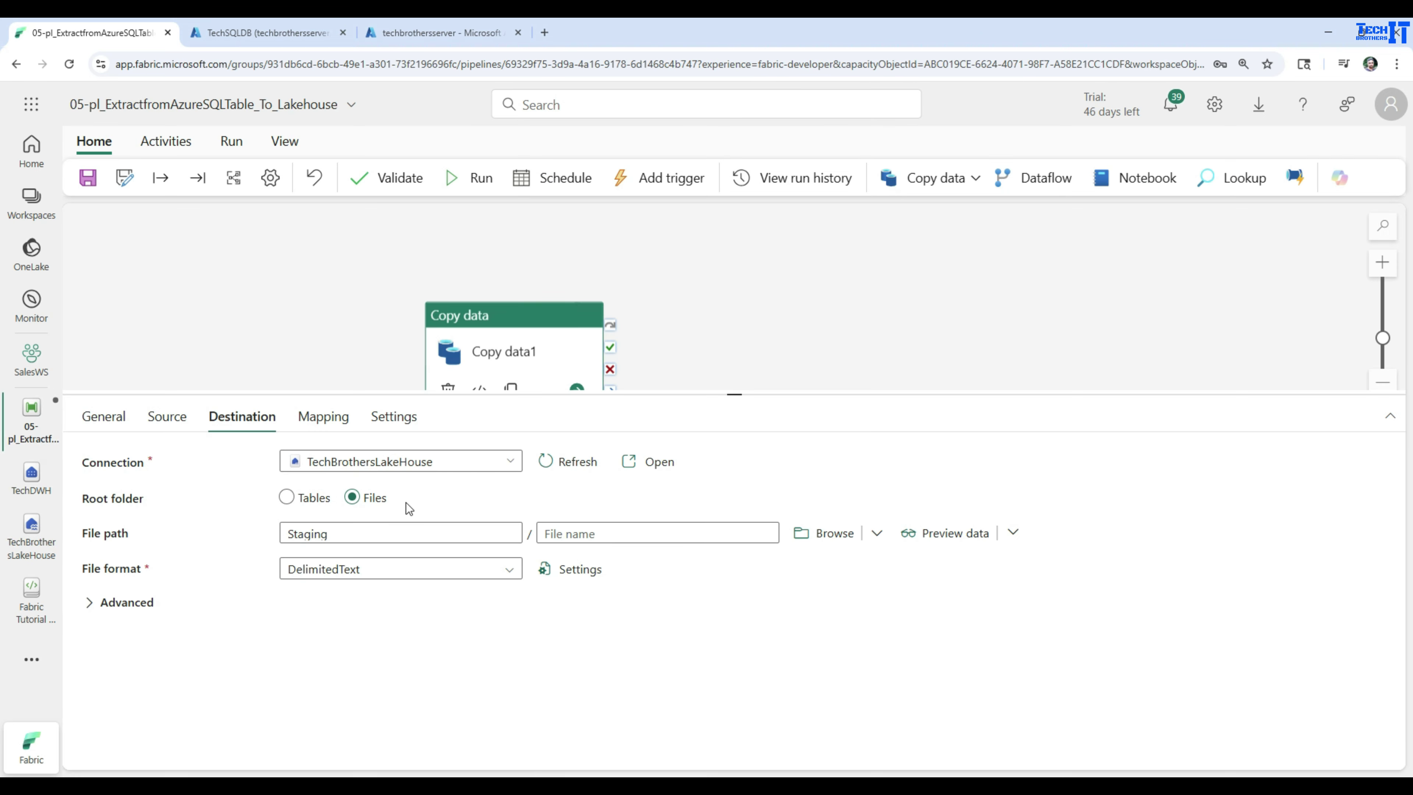
Set the directory in the destination file path to Stage
{"action": "left_click_drag", "start_coordinate": [342, 535], "coordinate": [277, 532]}
{"action": "type", "text": "S"}
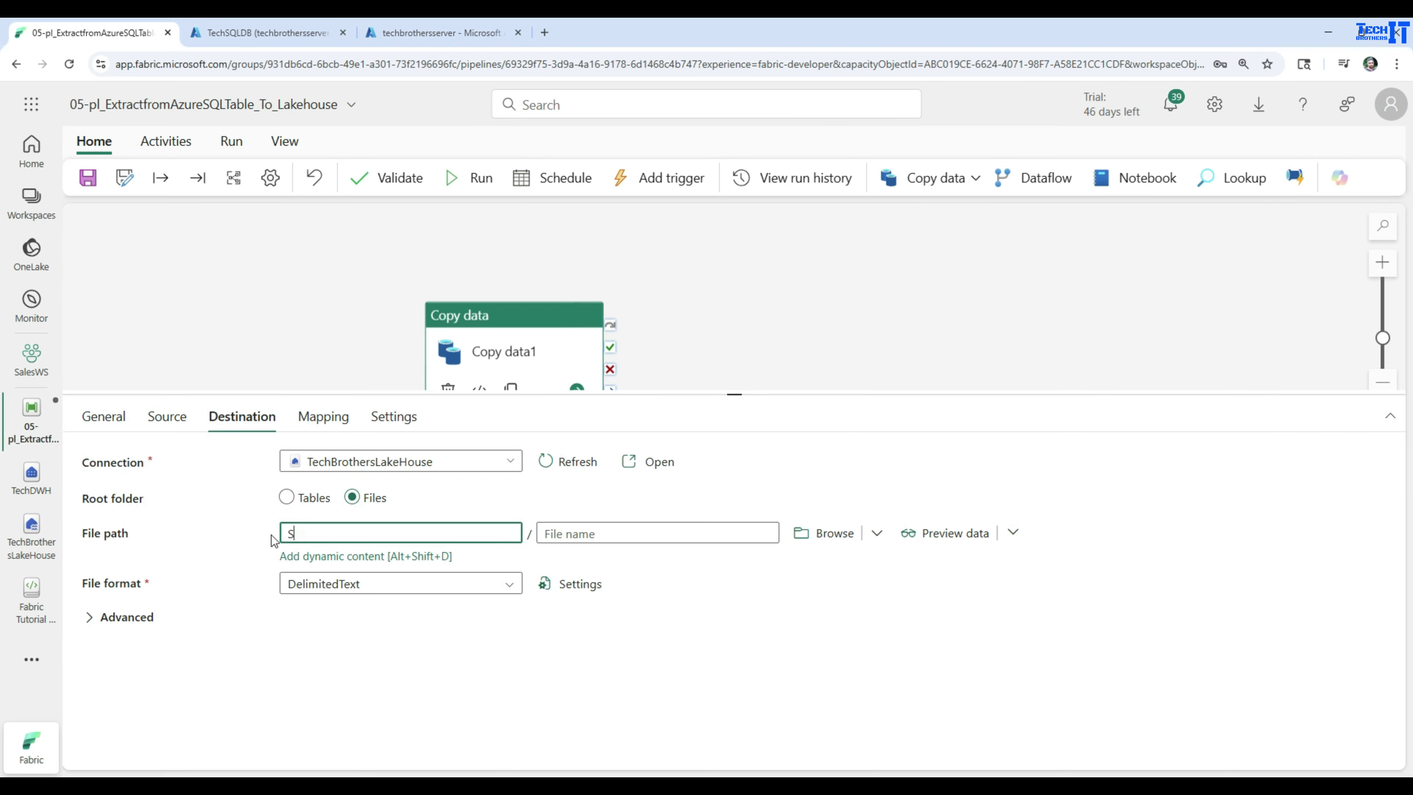
{"action": "type", "text": "tage"}
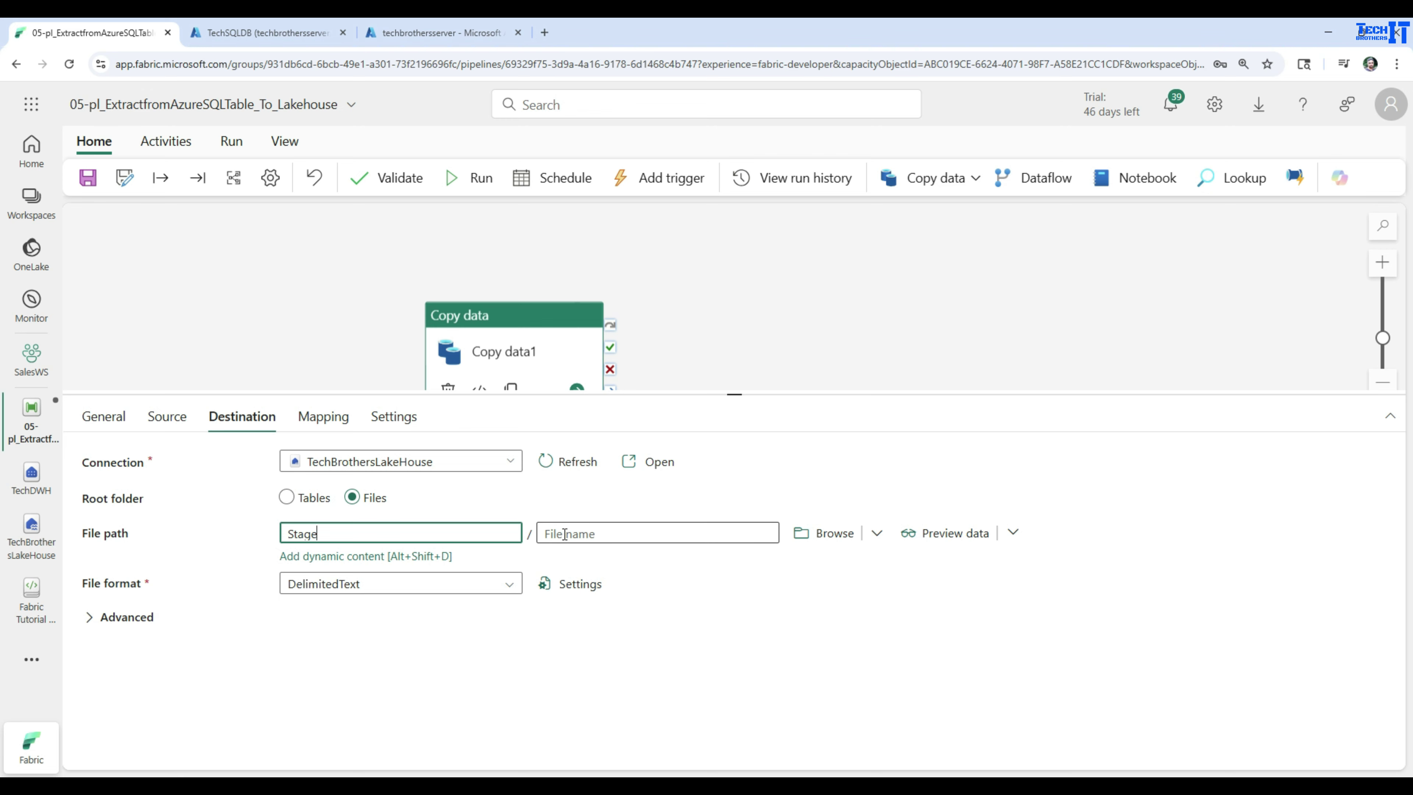
{"action": "left_click", "coordinate": [566, 534]}
{"action": "left_click", "coordinate": [348, 531]}
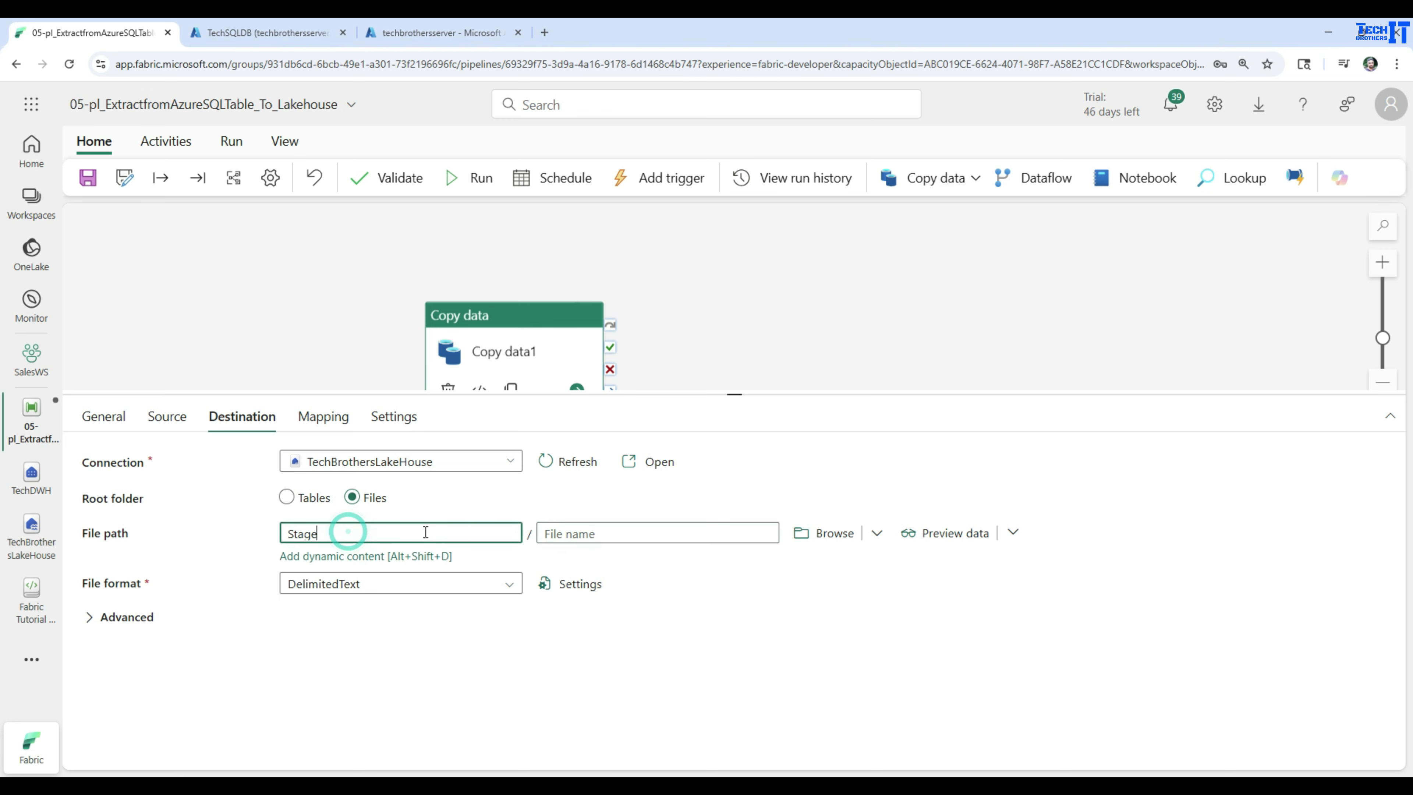
Enter "Customer_AzureSQL." as the file name in the destination file path
{"action": "left_click", "coordinate": [571, 534]}
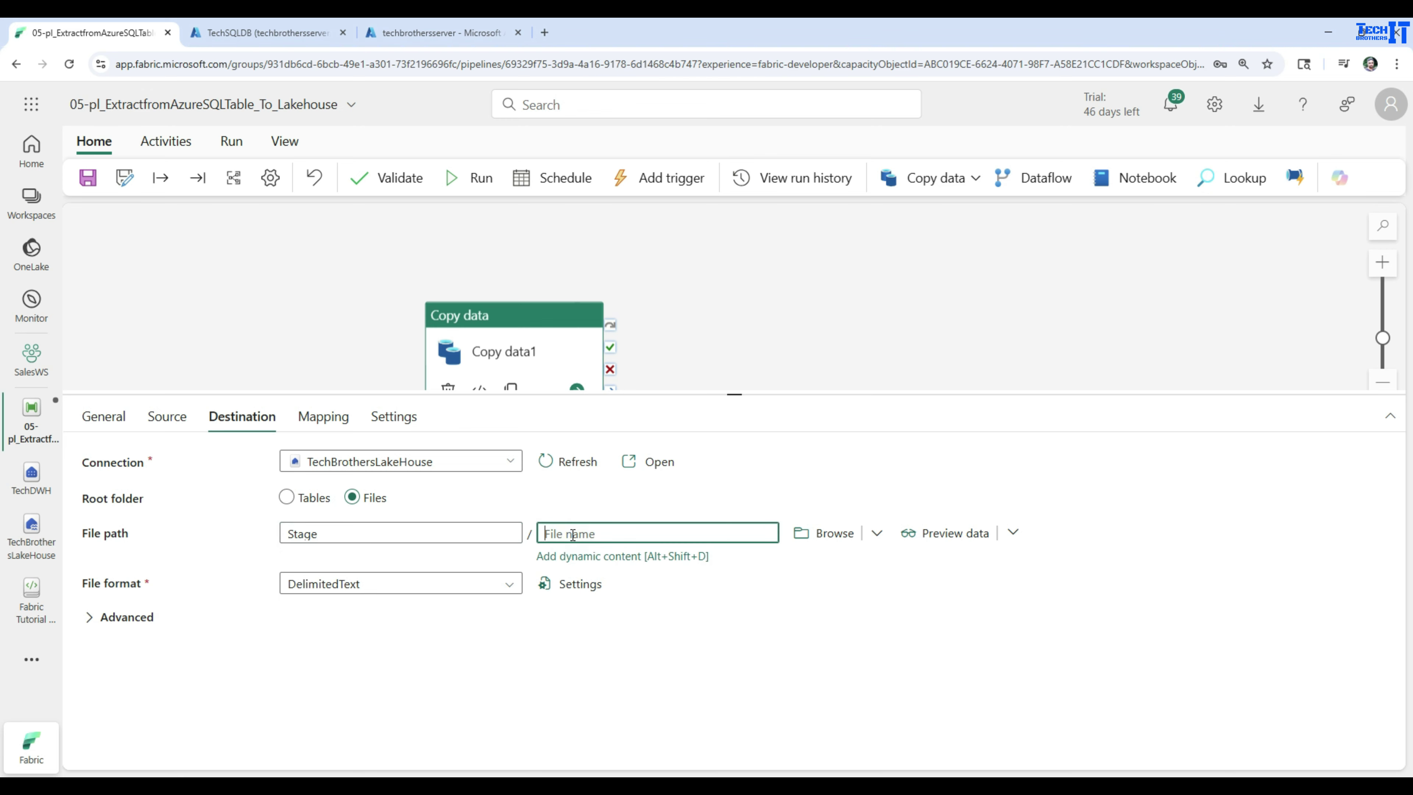
{"action": "type", "text": "C"}
{"action": "type", "text": "ustomer_AzureSQL."}
Set the destination file format to Parquet and complete the file name as Customer_AzureSQL.parquet
{"action": "left_click", "coordinate": [482, 584]}
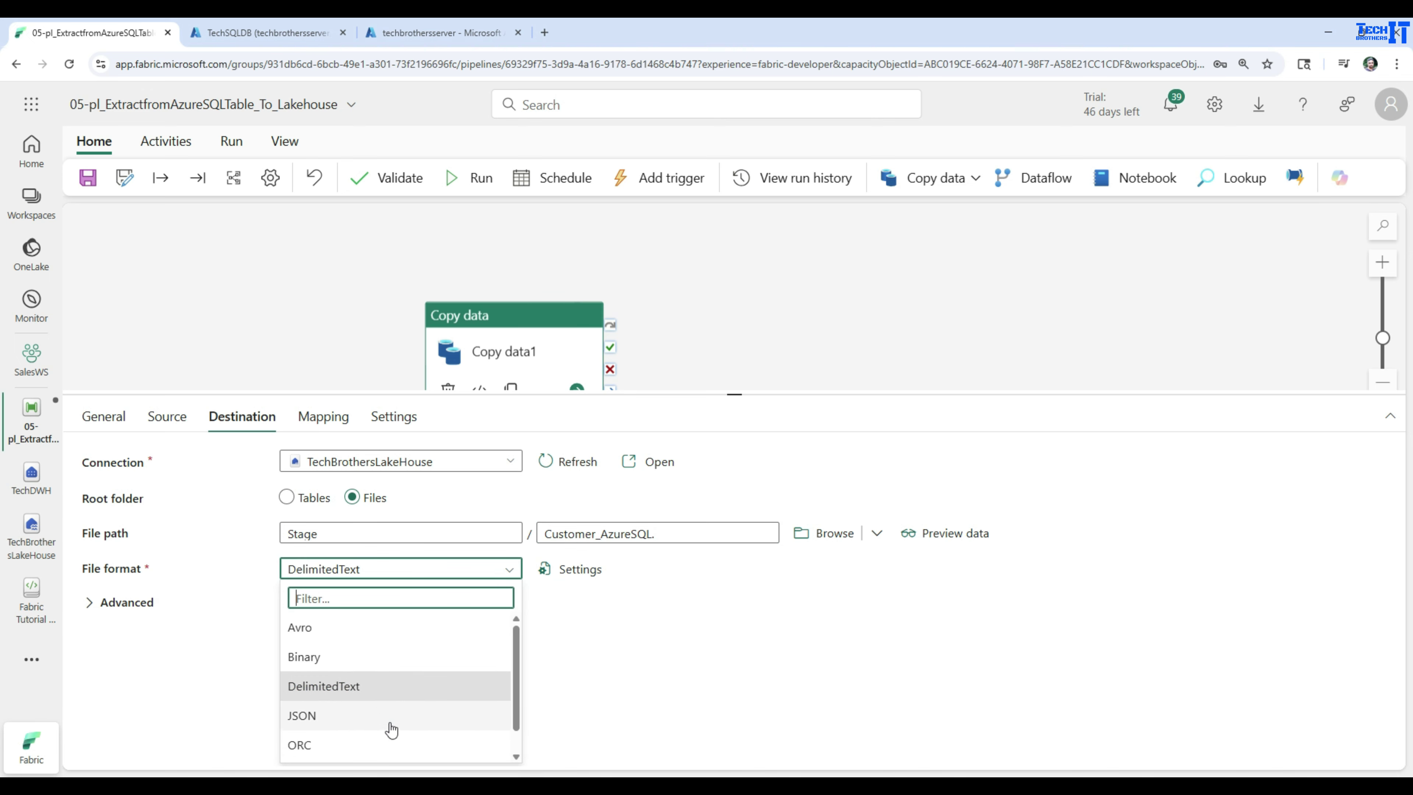
{"action": "scroll", "coordinate": [392, 729], "scroll_direction": "down", "scroll_amount": 1}
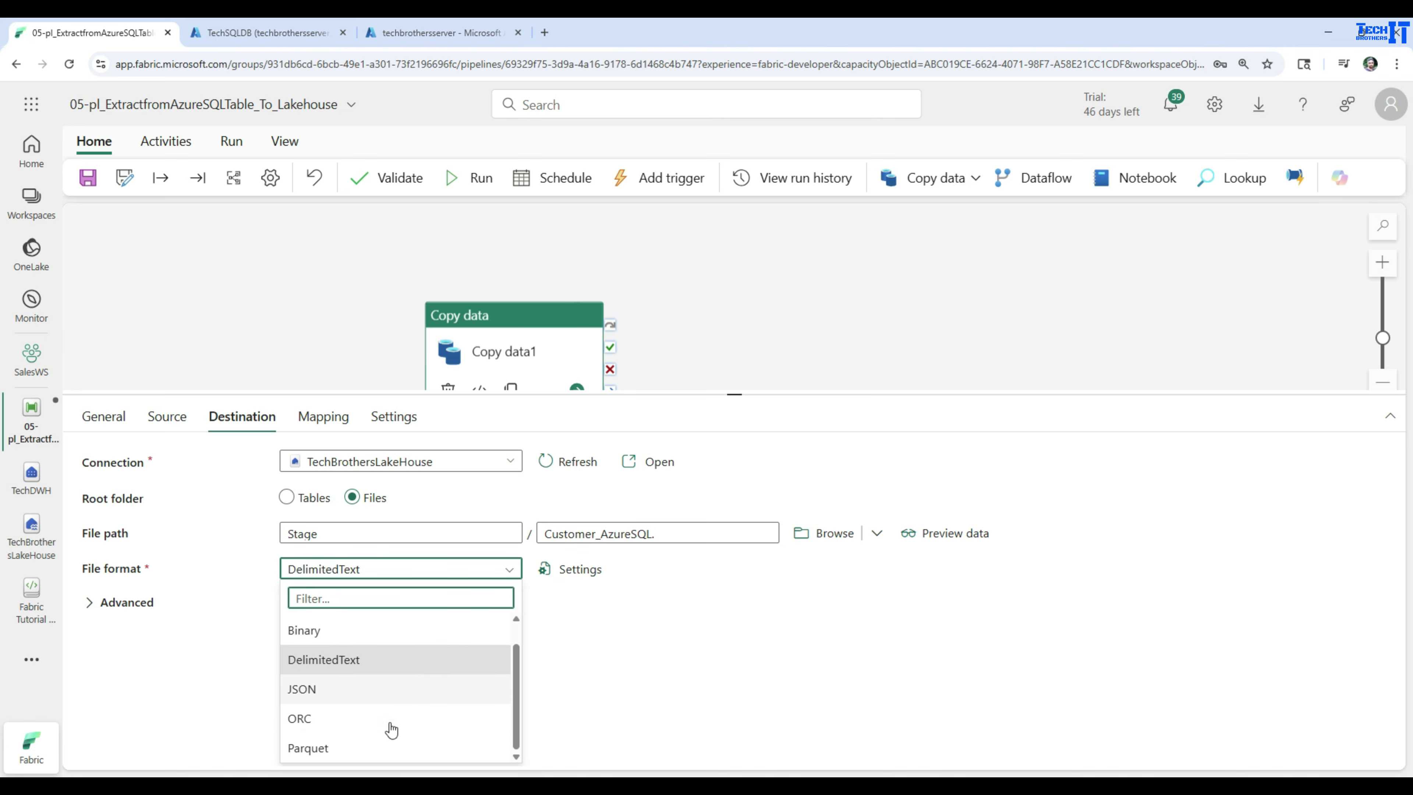
{"action": "left_click", "coordinate": [775, 539]}
{"action": "type", "text": "parquet"}
{"action": "left_click", "coordinate": [987, 602]}
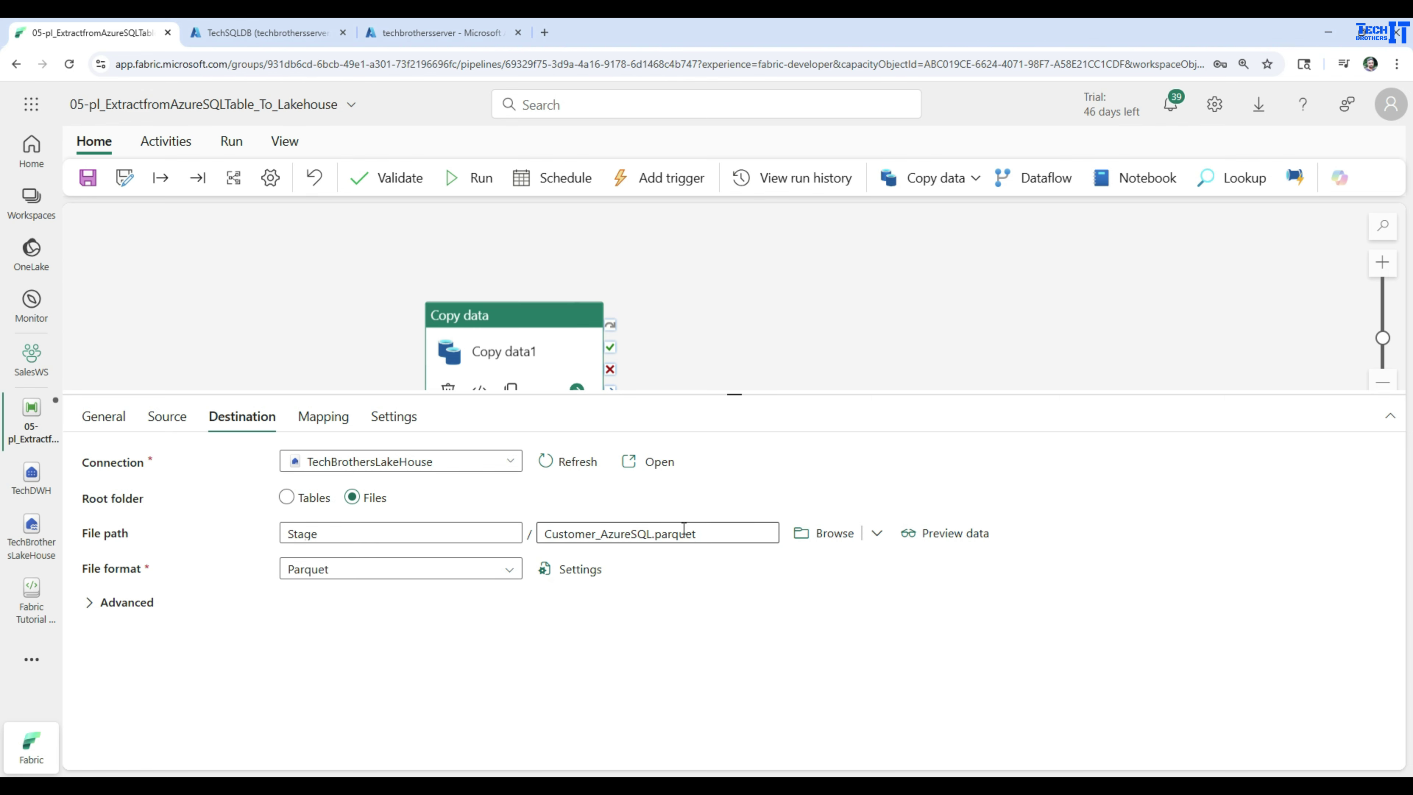
{"action": "left_click_drag", "start_coordinate": [719, 533], "coordinate": [540, 534]}
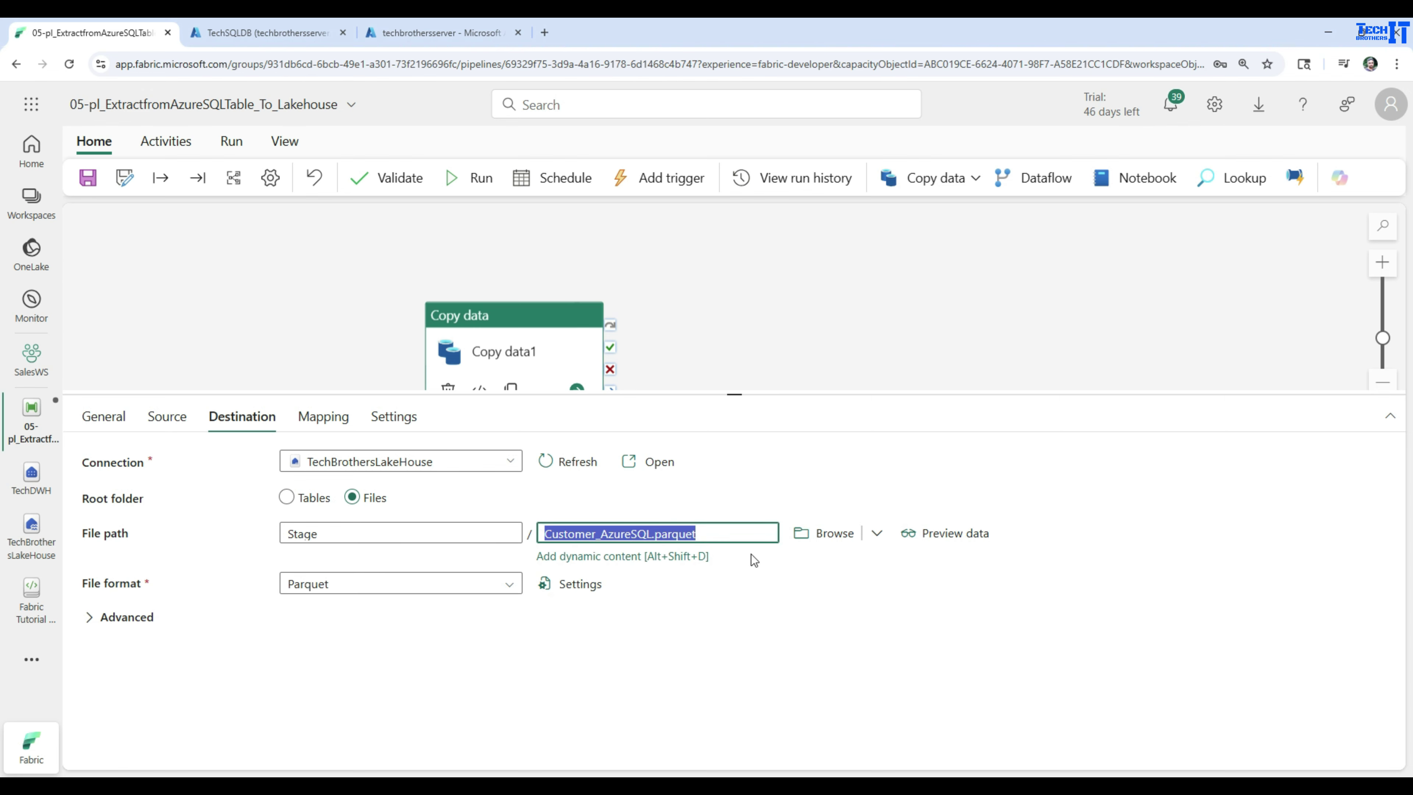
{"action": "left_click", "coordinate": [683, 638]}
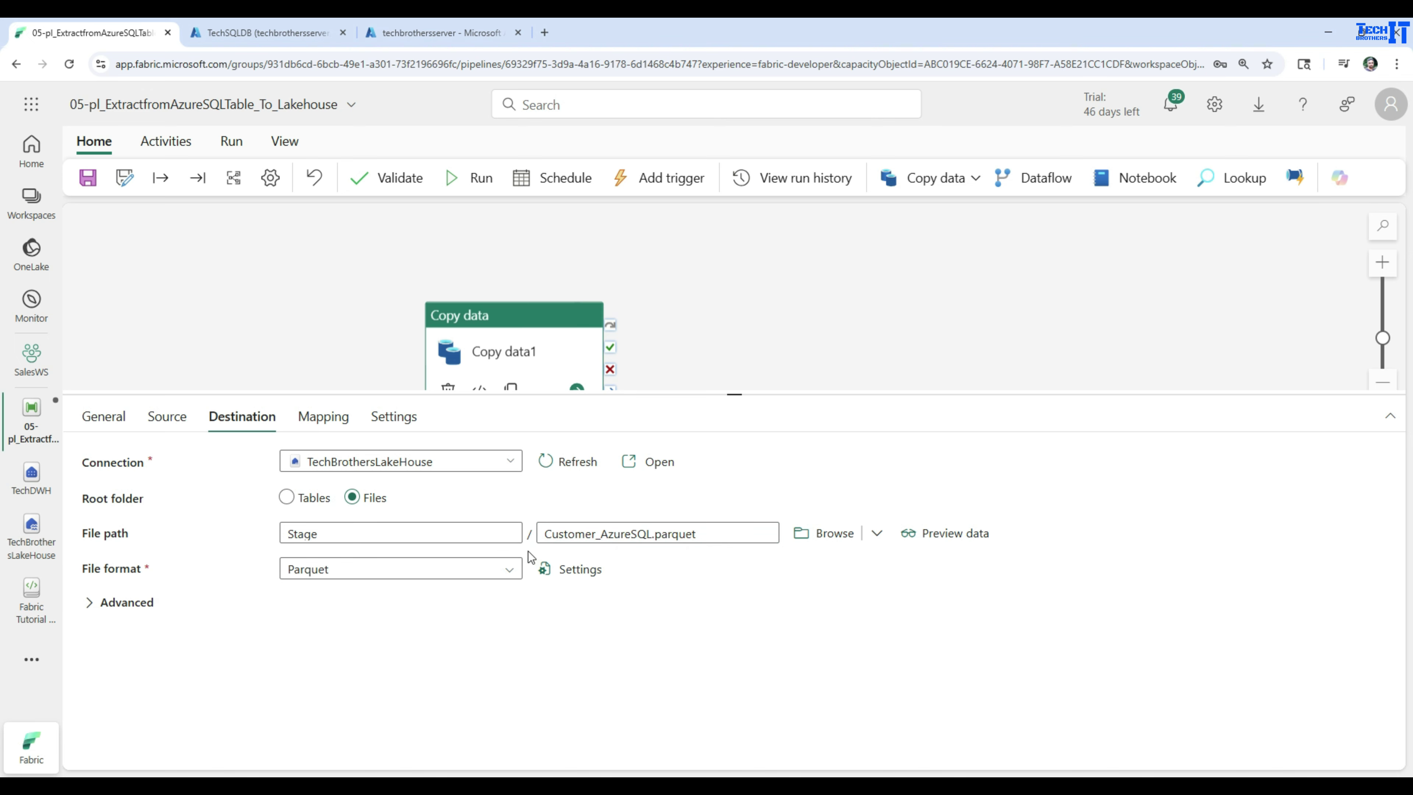
Import the schemas into the copy activity's column mapping and enlarge the mapping area to show every column
{"action": "left_click", "coordinate": [332, 423]}
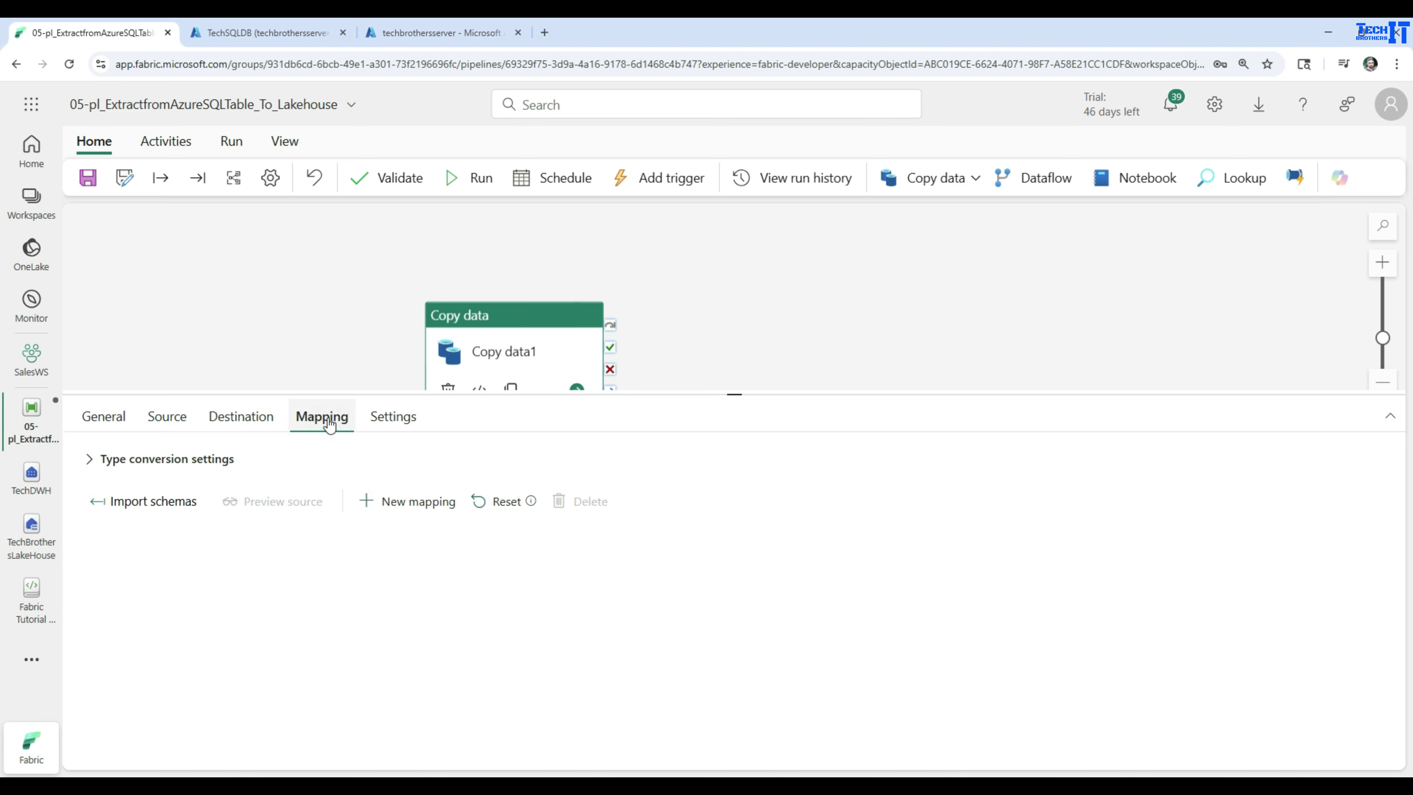
{"action": "left_click", "coordinate": [143, 507]}
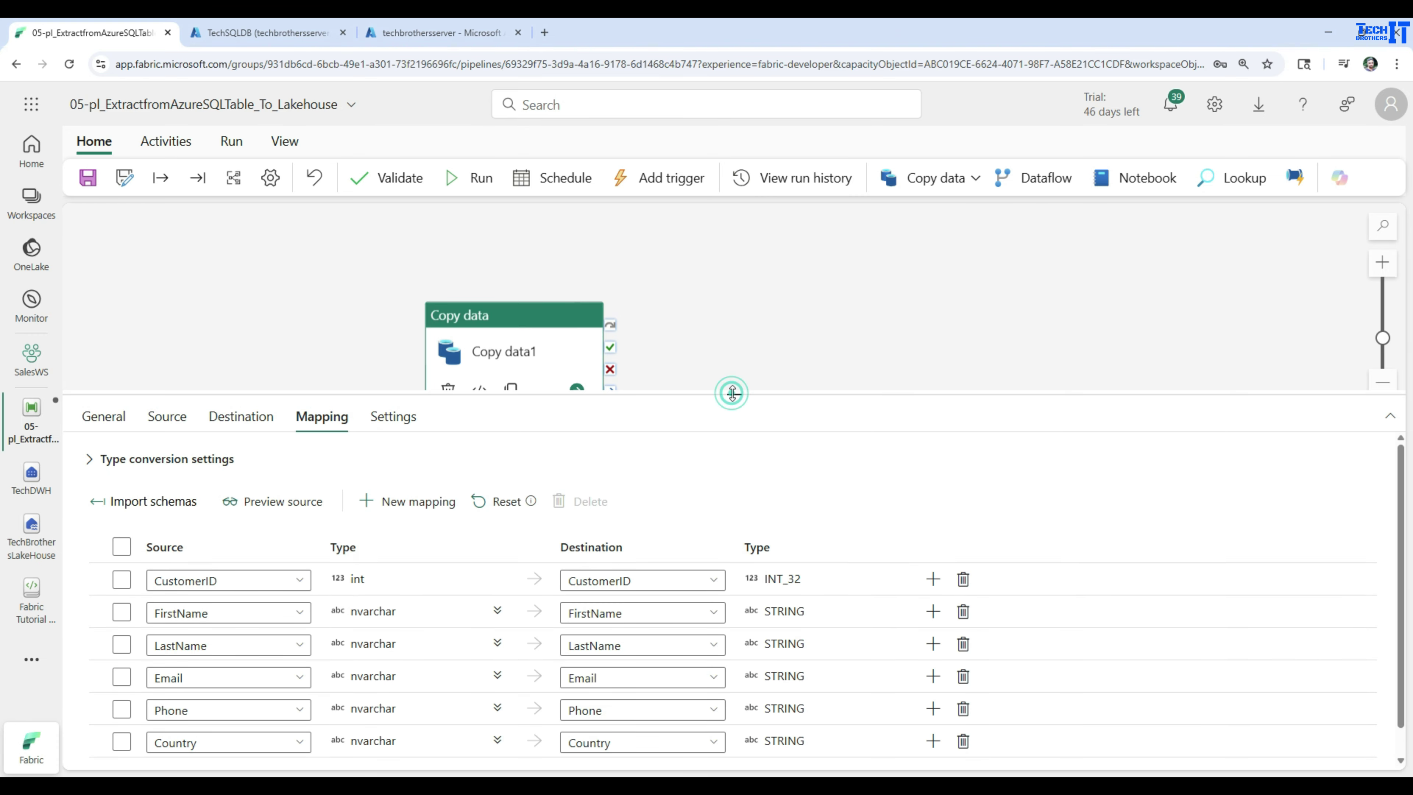
{"action": "left_click_drag", "start_coordinate": [731, 394], "coordinate": [748, 258]}
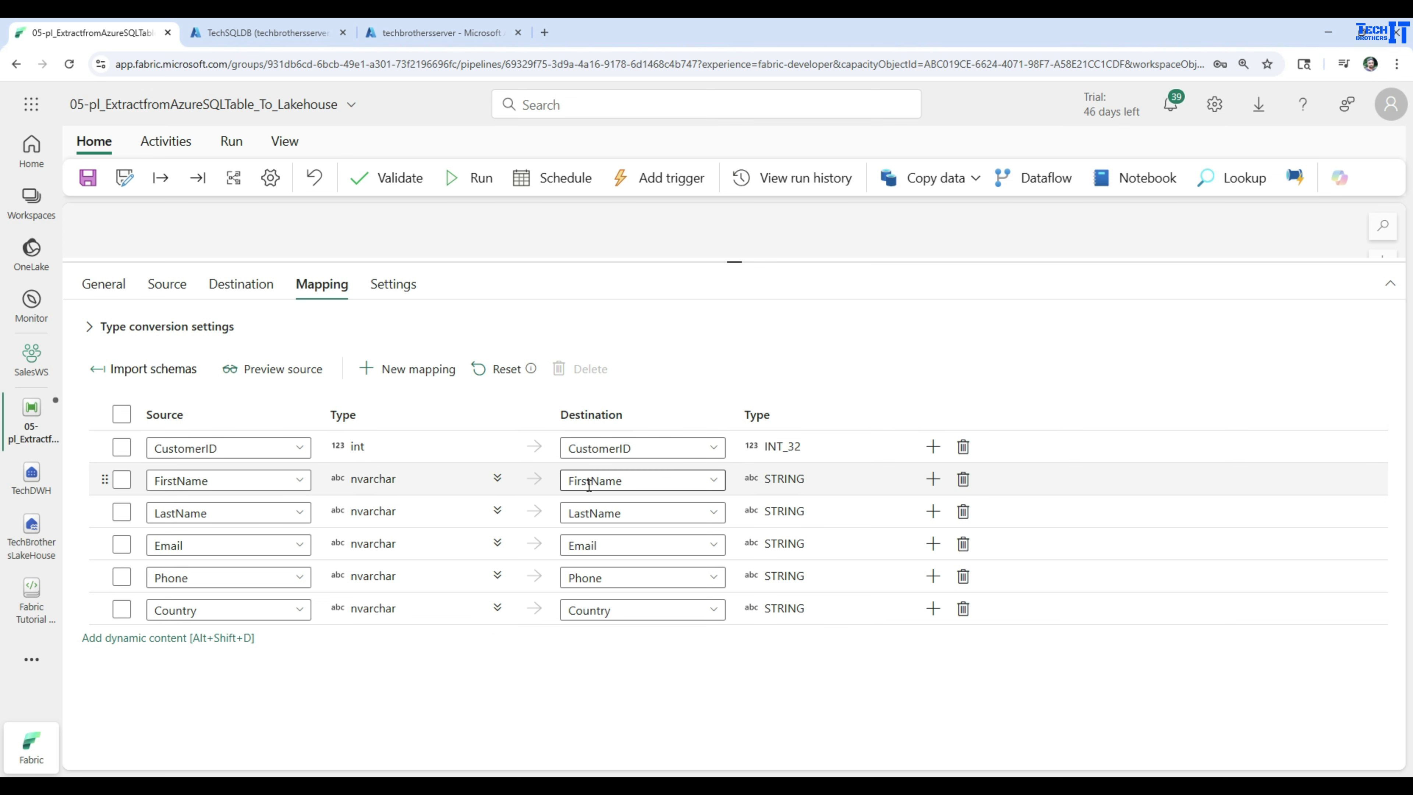
Rename the destination columns in the mapping: CustomerID to ID and FirstName to FName
{"action": "left_click_drag", "start_coordinate": [622, 448], "coordinate": [546, 446]}
{"action": "key", "text": "BackSpace"}
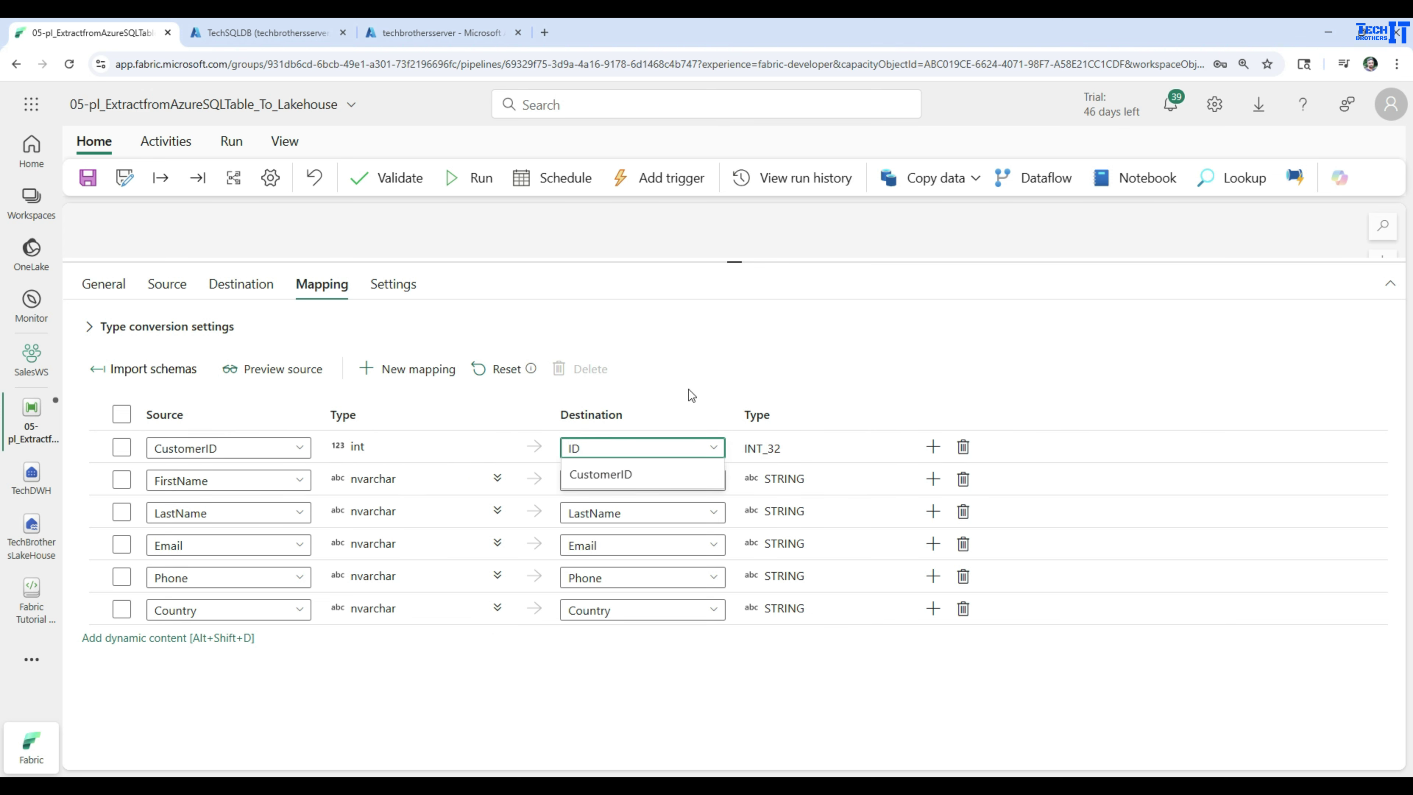
{"action": "left_click", "coordinate": [646, 420]}
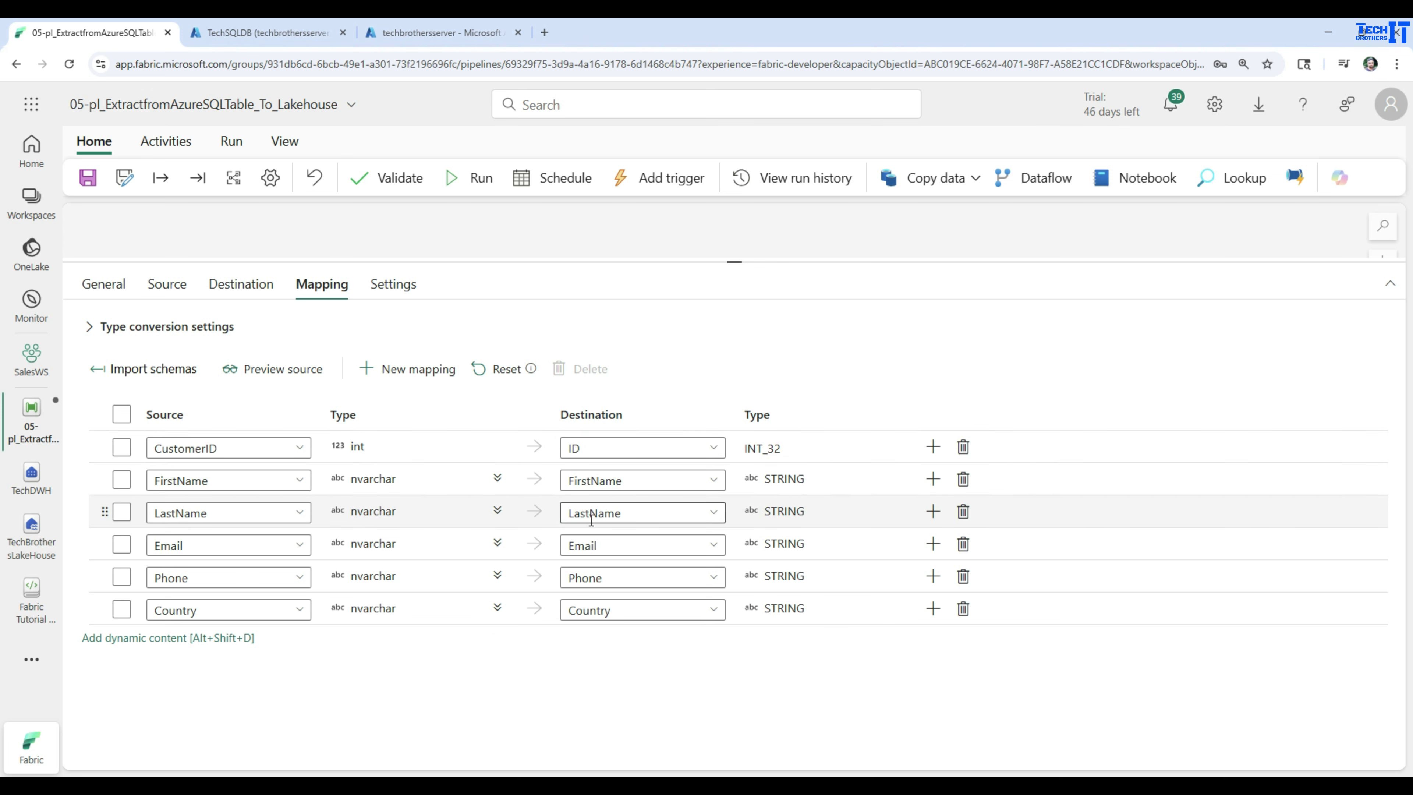
{"action": "left_click_drag", "start_coordinate": [630, 480], "coordinate": [542, 484]}
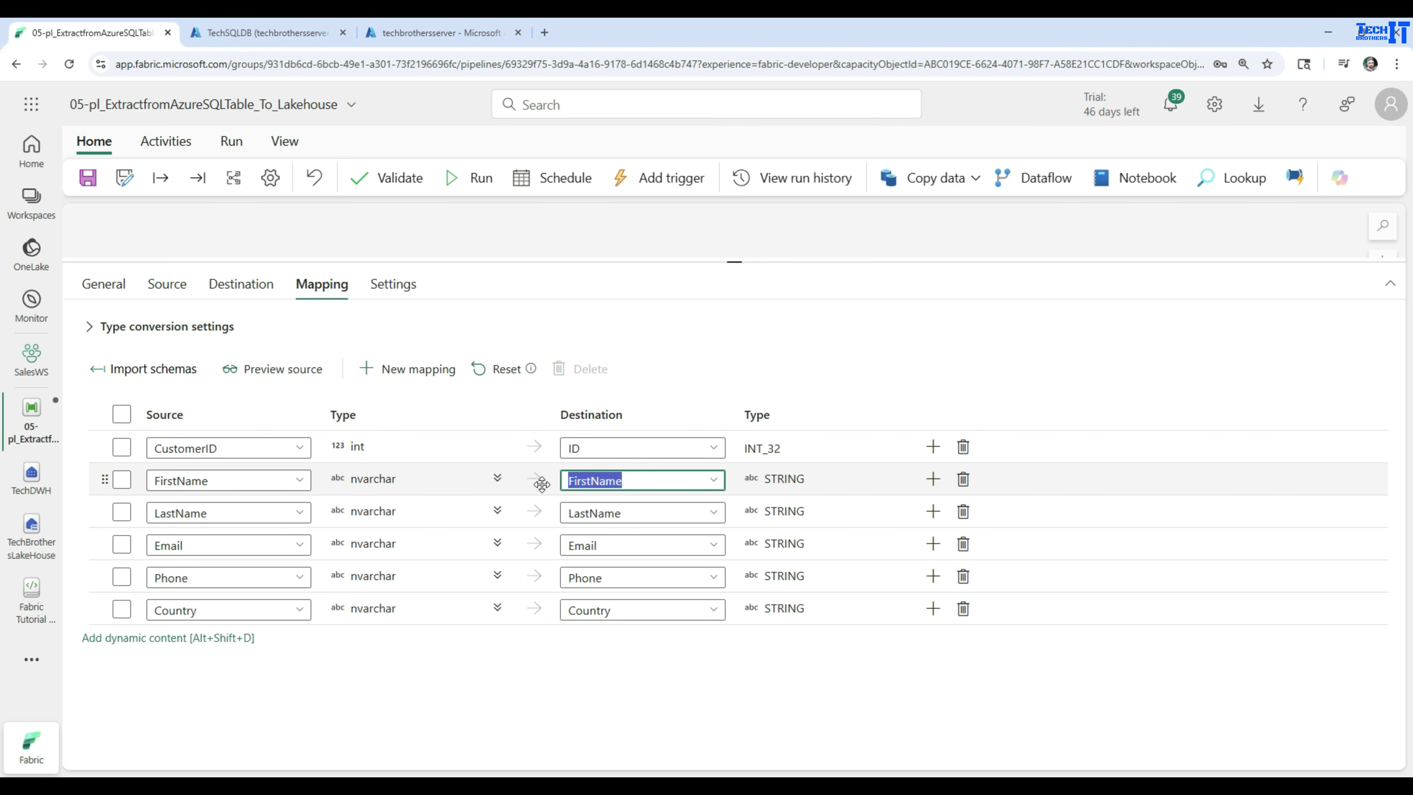
{"action": "type", "text": "F"}
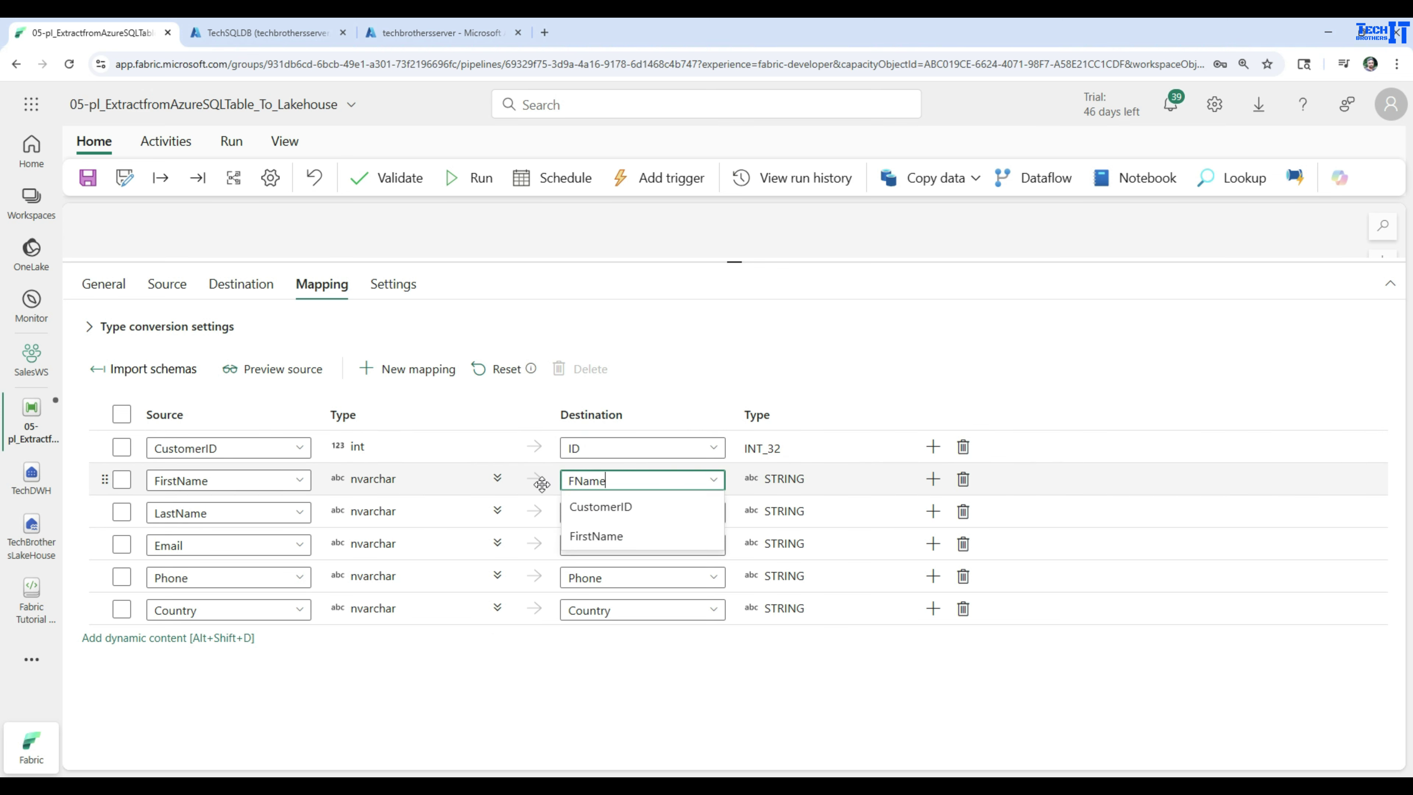
{"action": "left_click", "coordinate": [779, 363]}
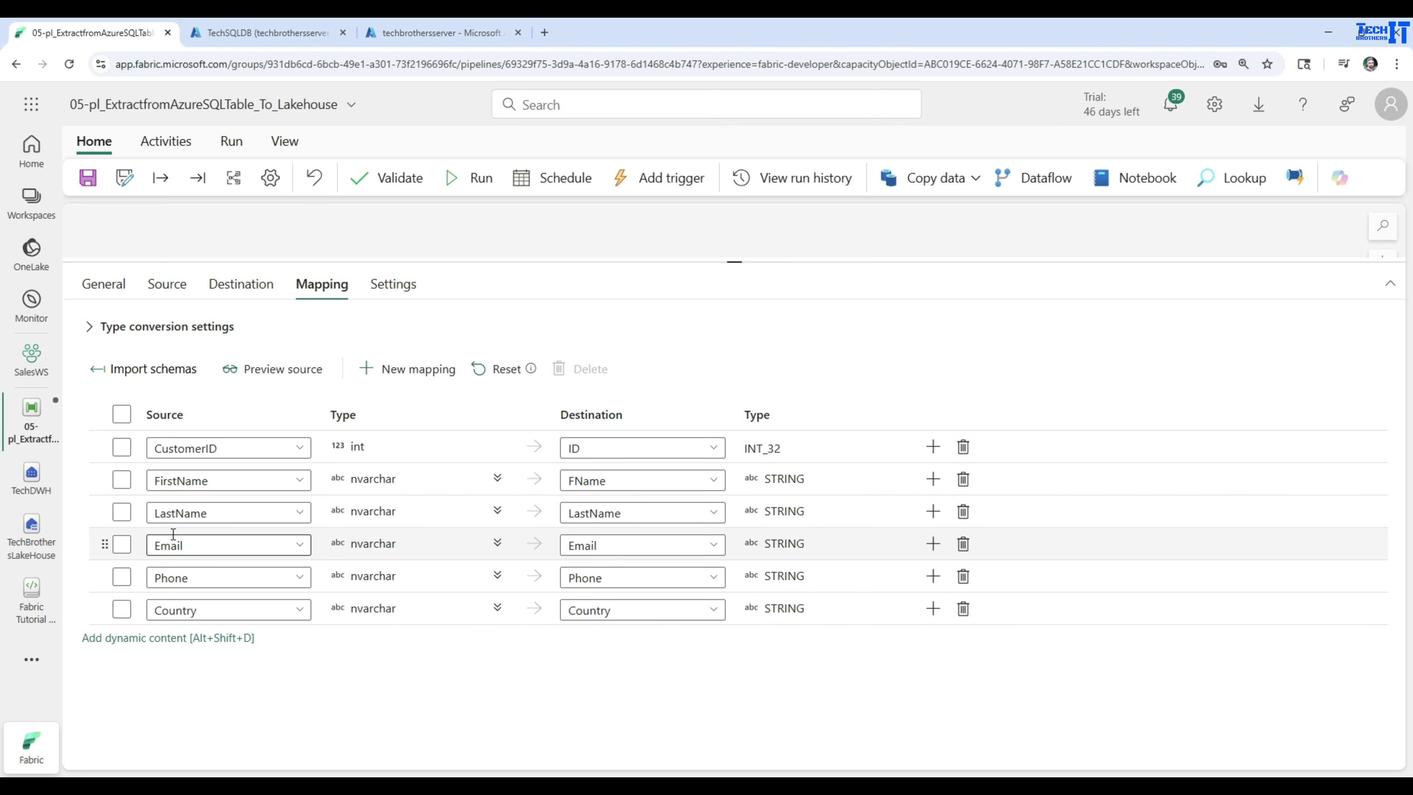
Delete the Email column from the copy activity's mapping
{"action": "left_click", "coordinate": [129, 550]}
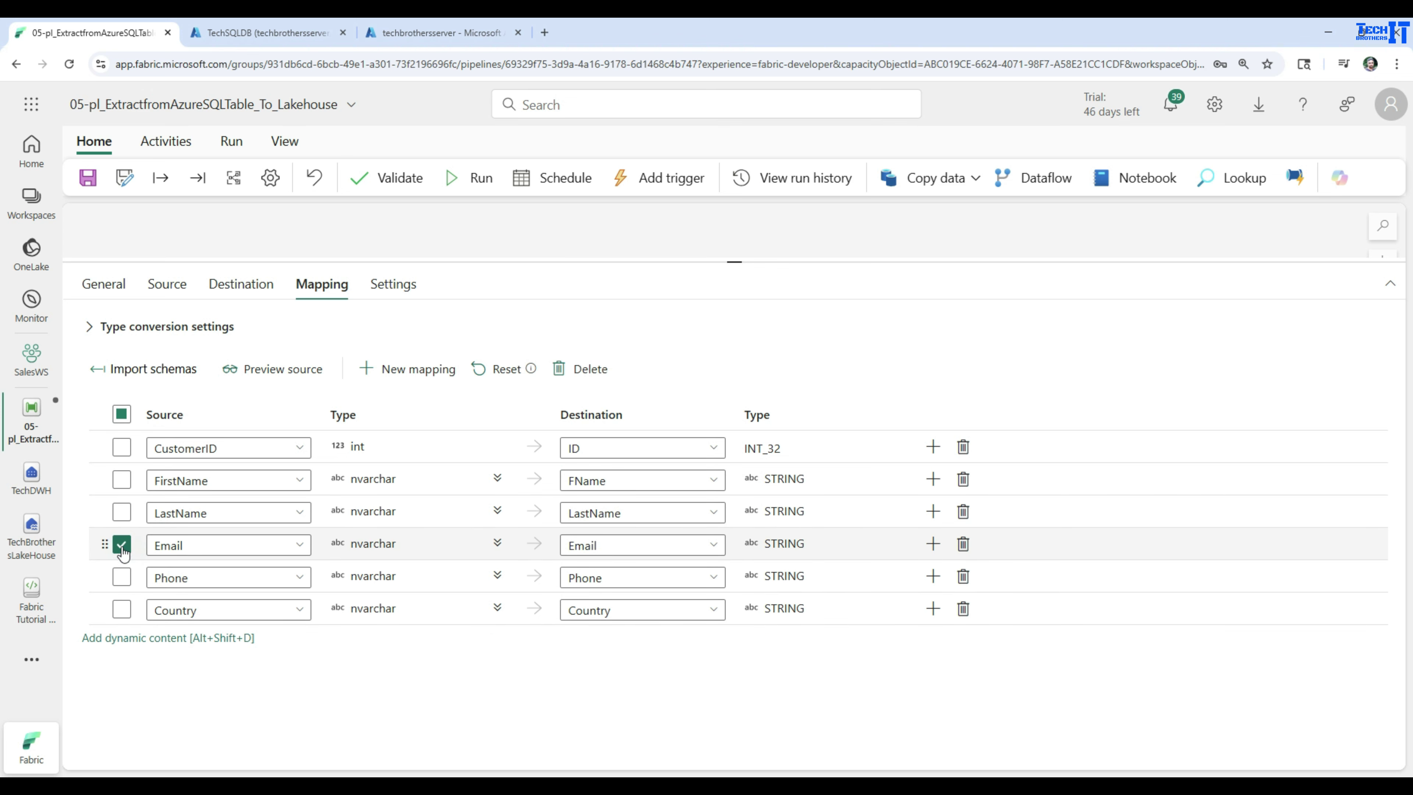
{"action": "left_click", "coordinate": [582, 370]}
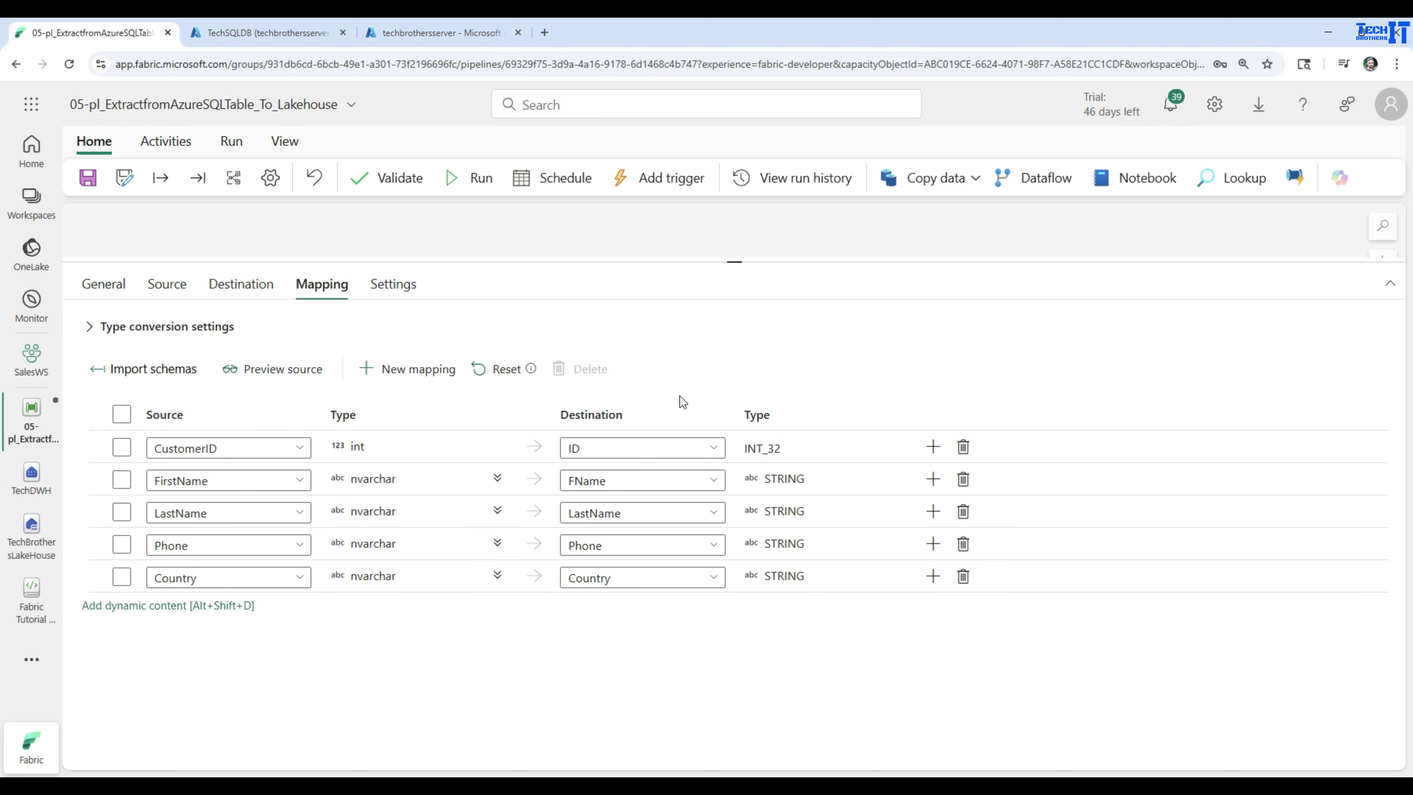
{"action": "left_click_drag", "start_coordinate": [736, 259], "coordinate": [734, 493]}
Save the pipeline, run it and show its run output
{"action": "left_click", "coordinate": [87, 179]}
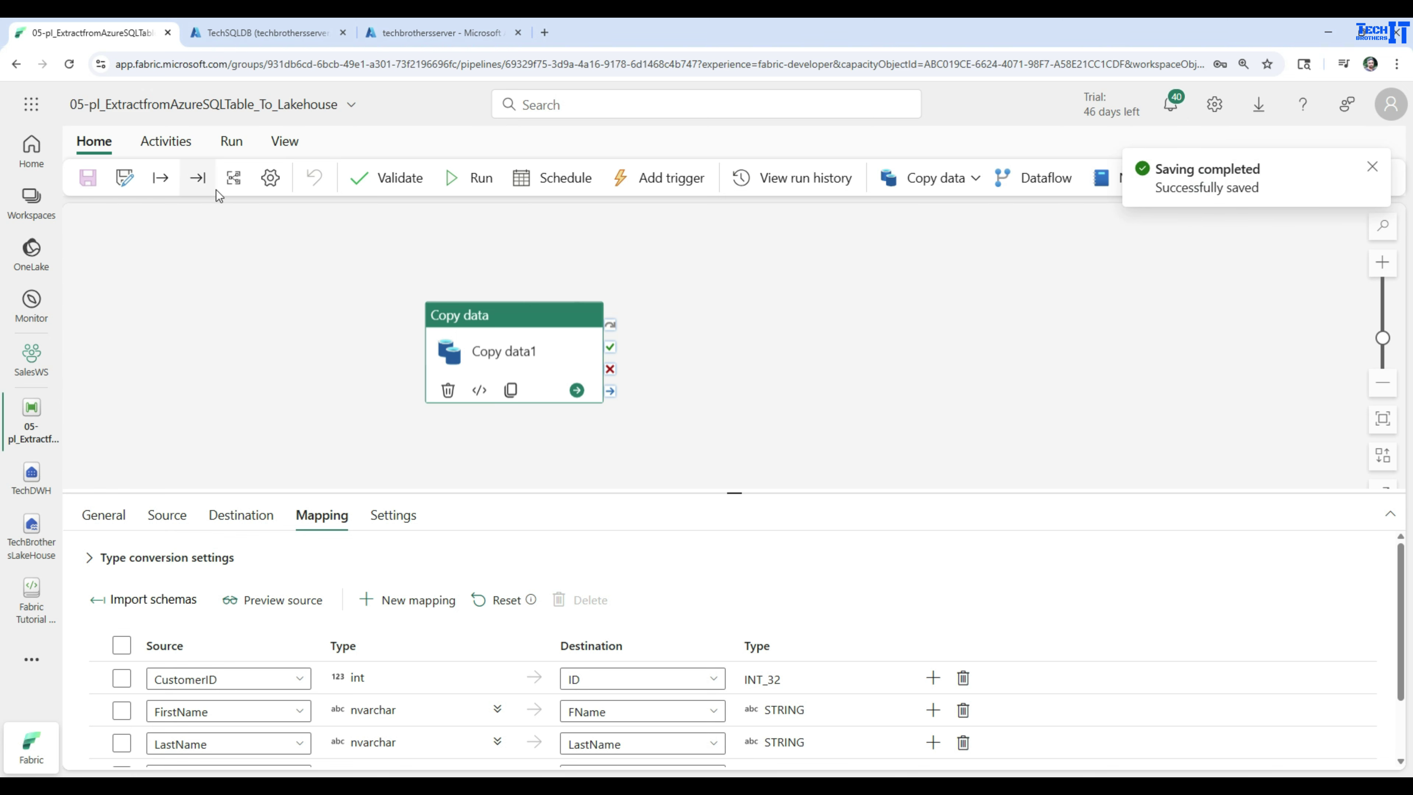
{"action": "left_click", "coordinate": [230, 143]}
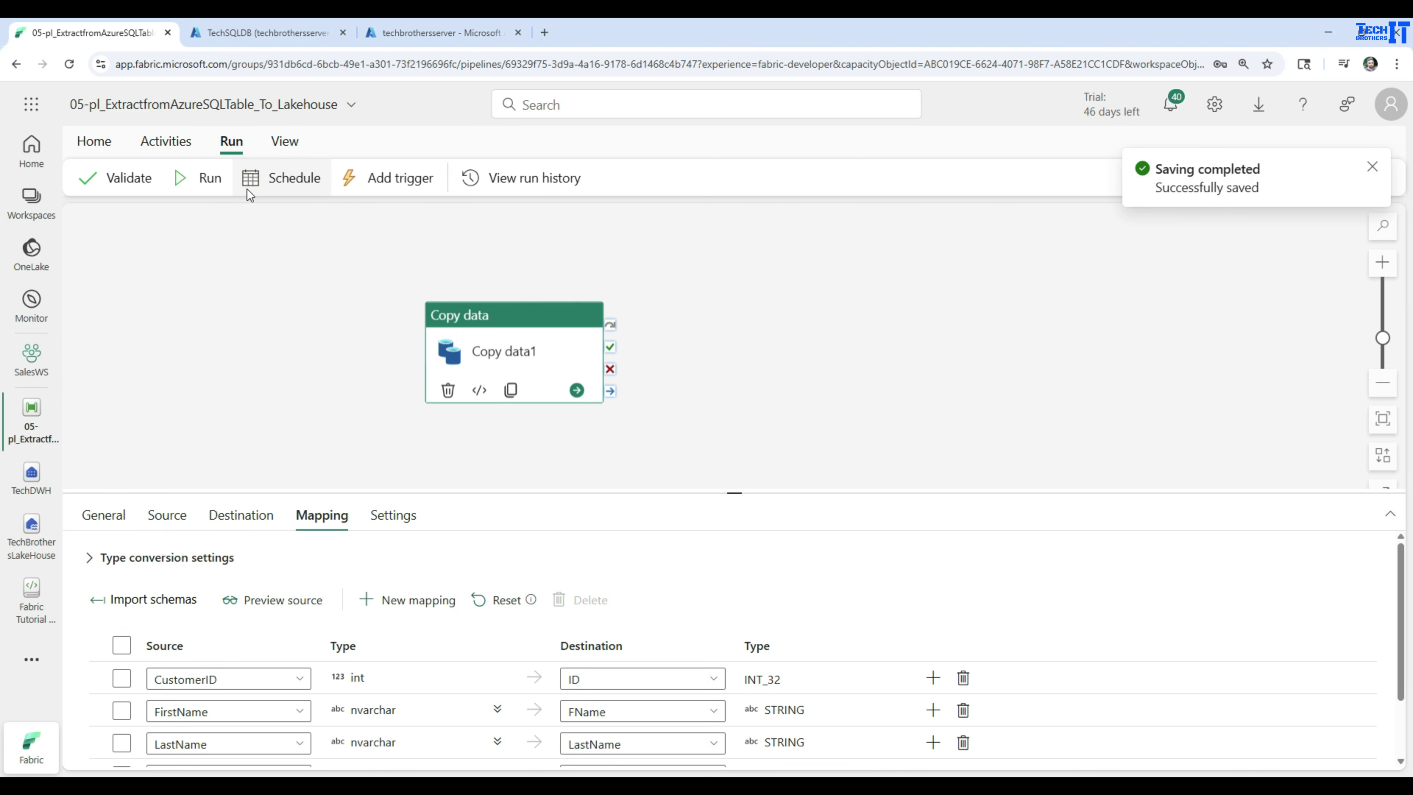
{"action": "left_click", "coordinate": [206, 179]}
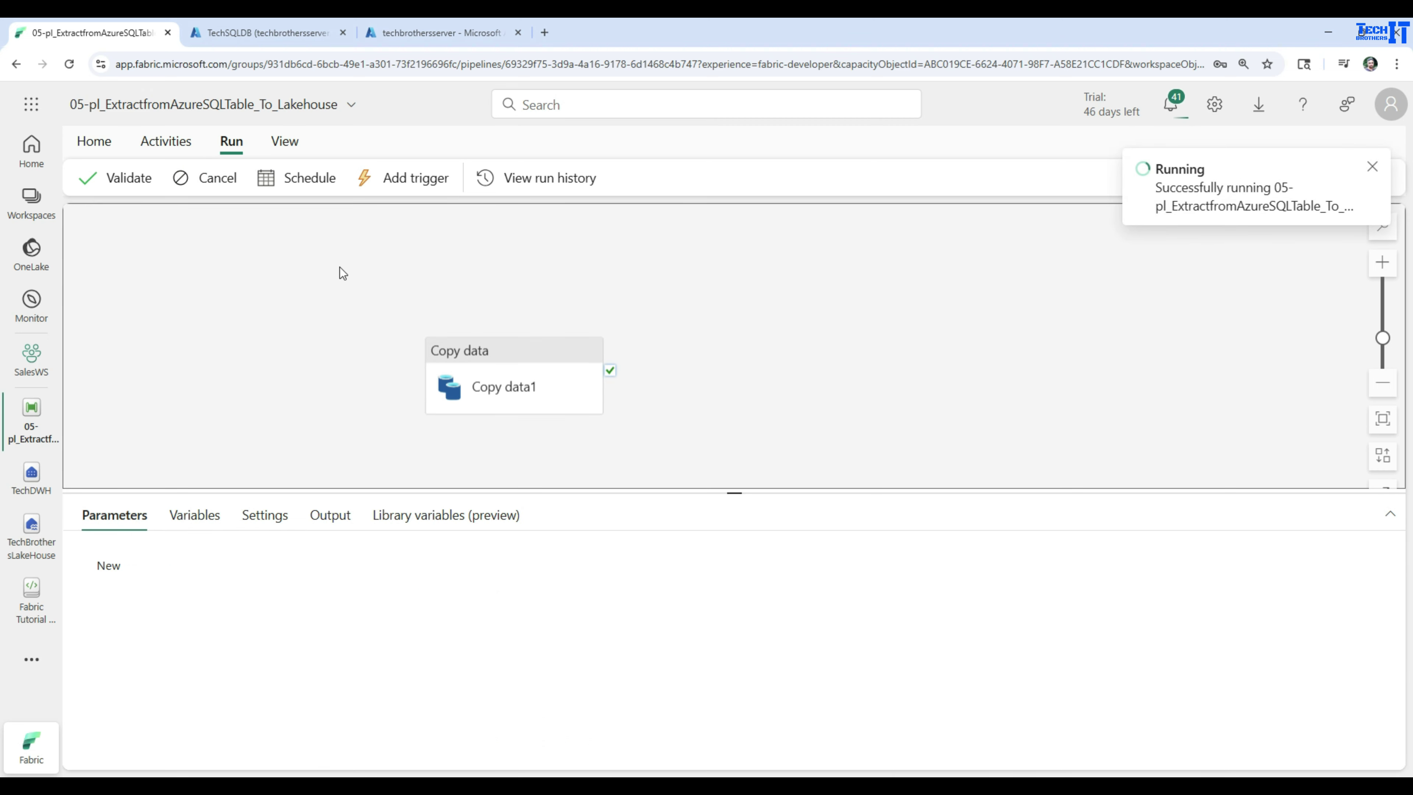
{"action": "left_click_drag", "start_coordinate": [648, 491], "coordinate": [644, 418]}
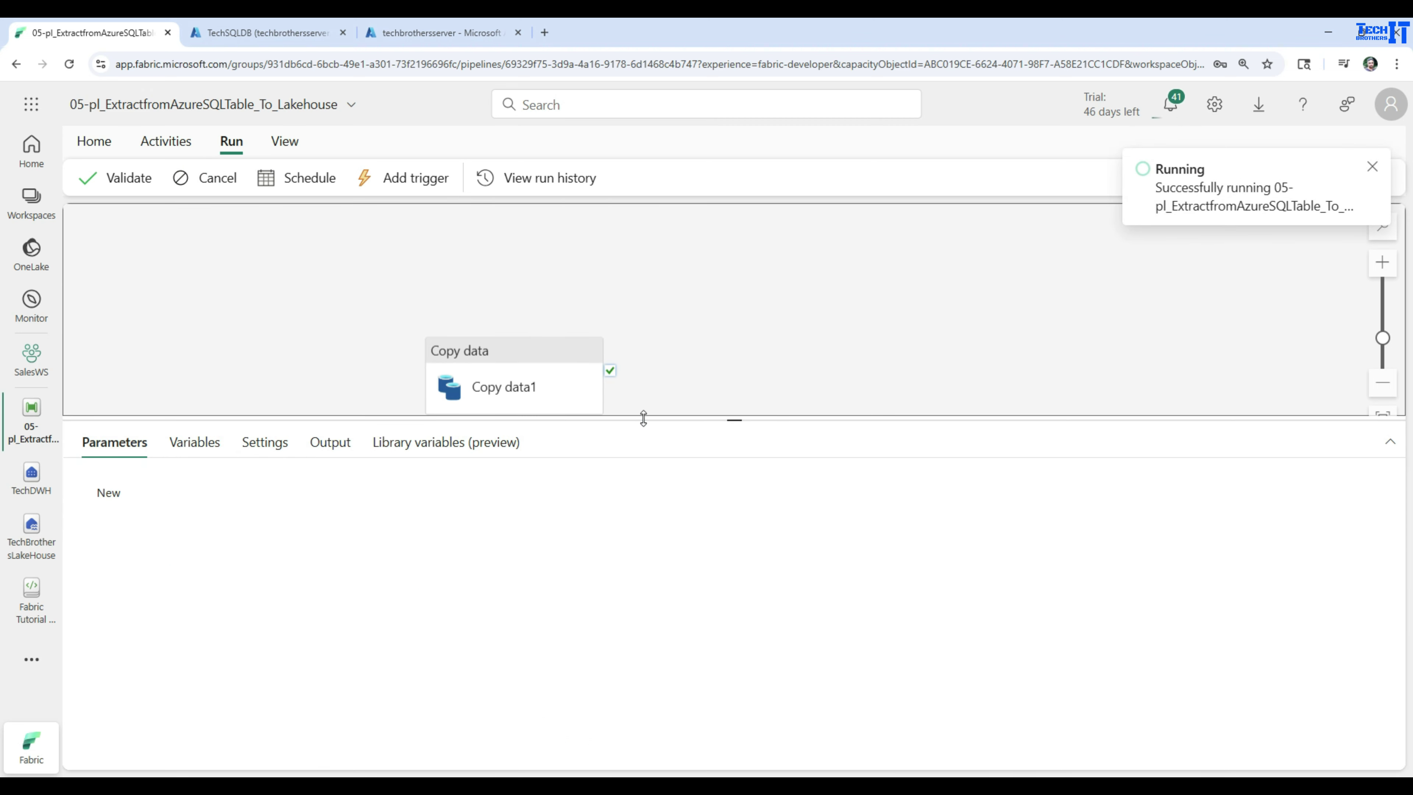
{"action": "left_click", "coordinate": [469, 367]}
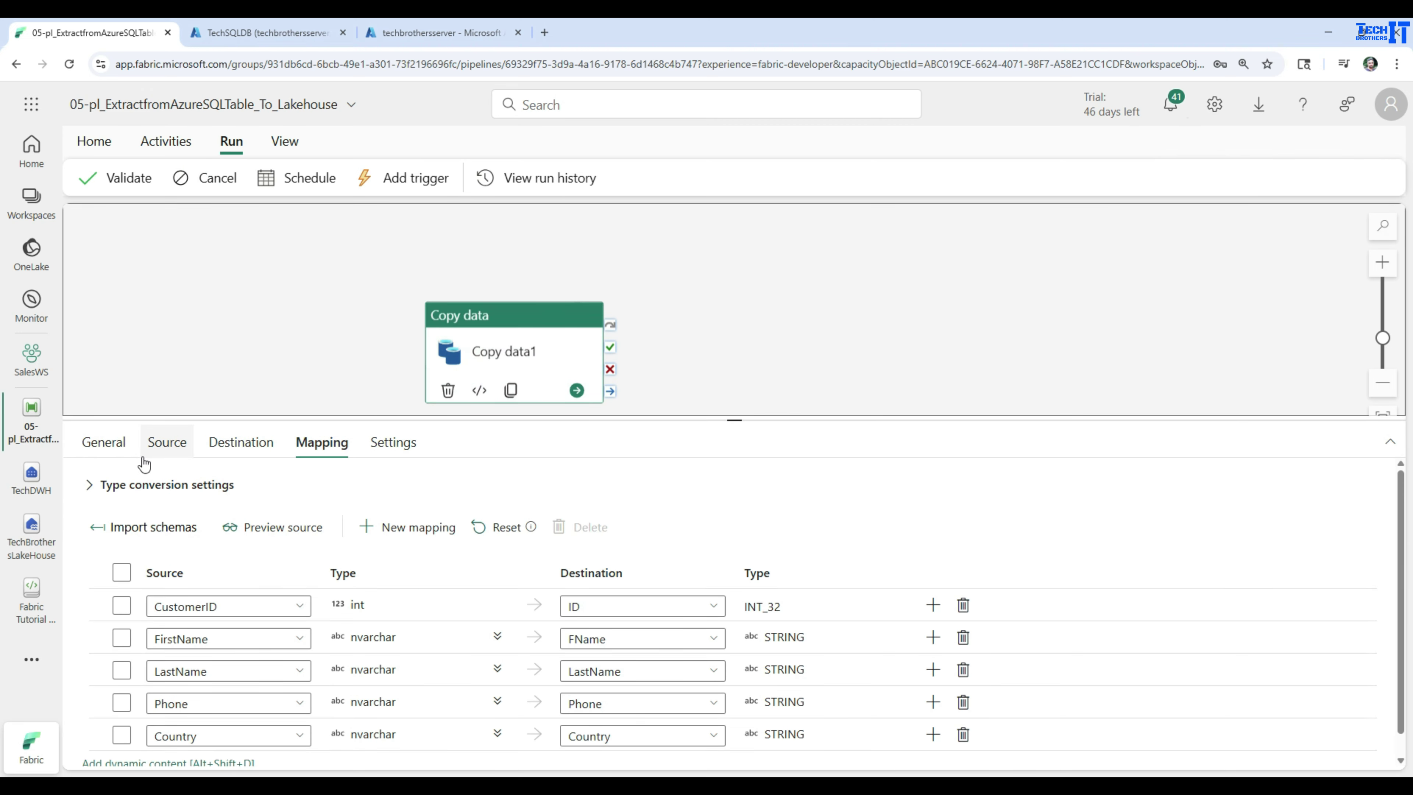
{"action": "left_click", "coordinate": [248, 367]}
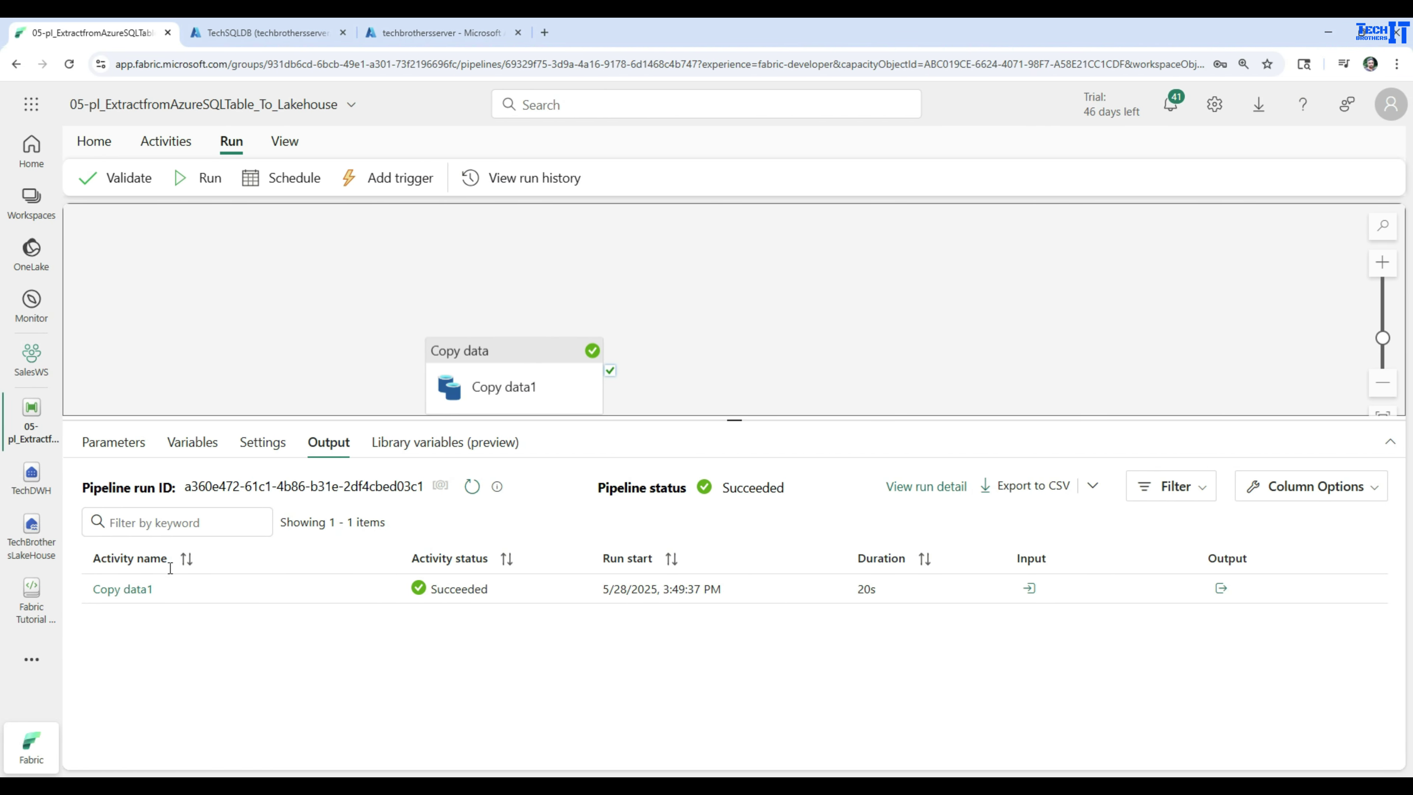
Open the run details of Copy data1 and check the data read, files and rows written, and total duration
{"action": "left_click", "coordinate": [125, 589]}
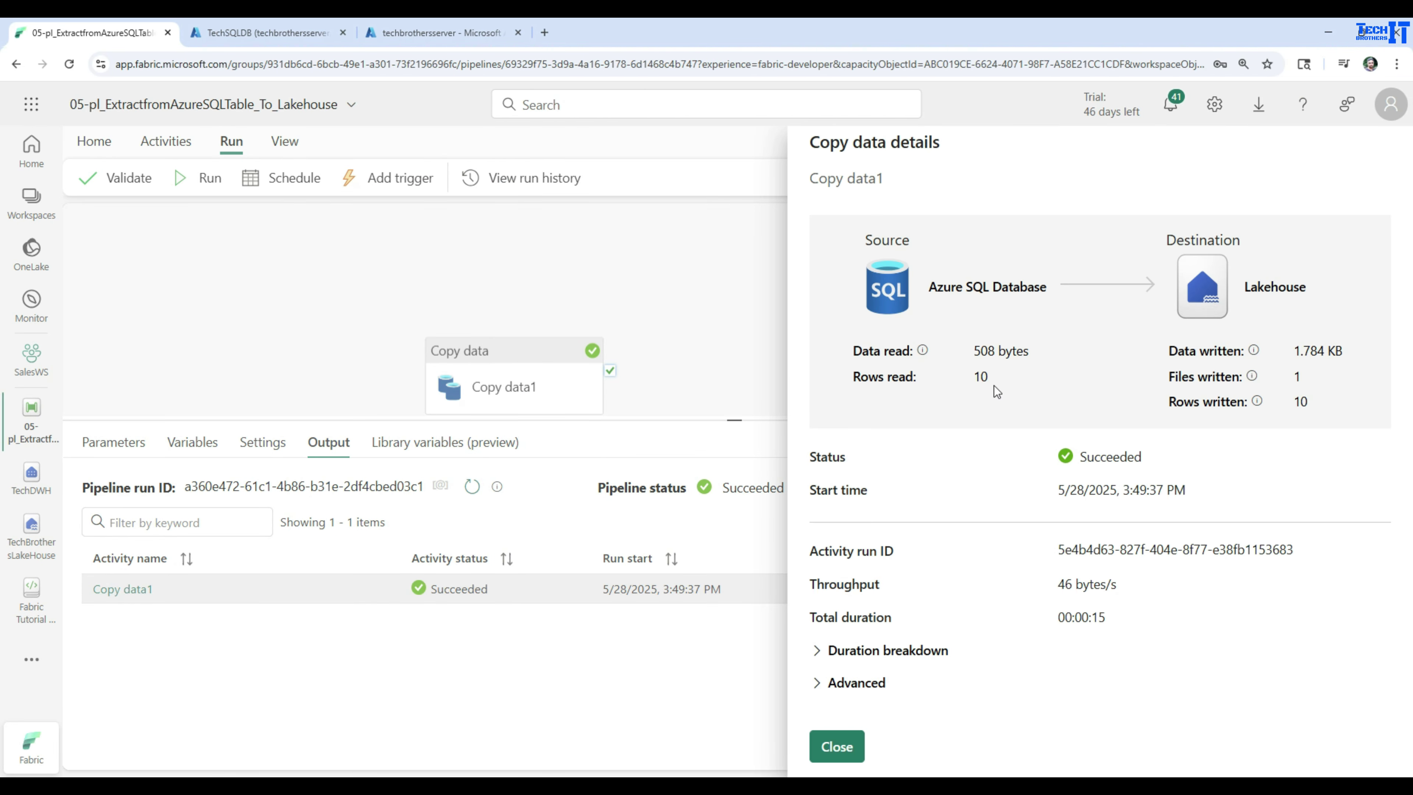
{"action": "left_click_drag", "start_coordinate": [996, 392], "coordinate": [849, 387]}
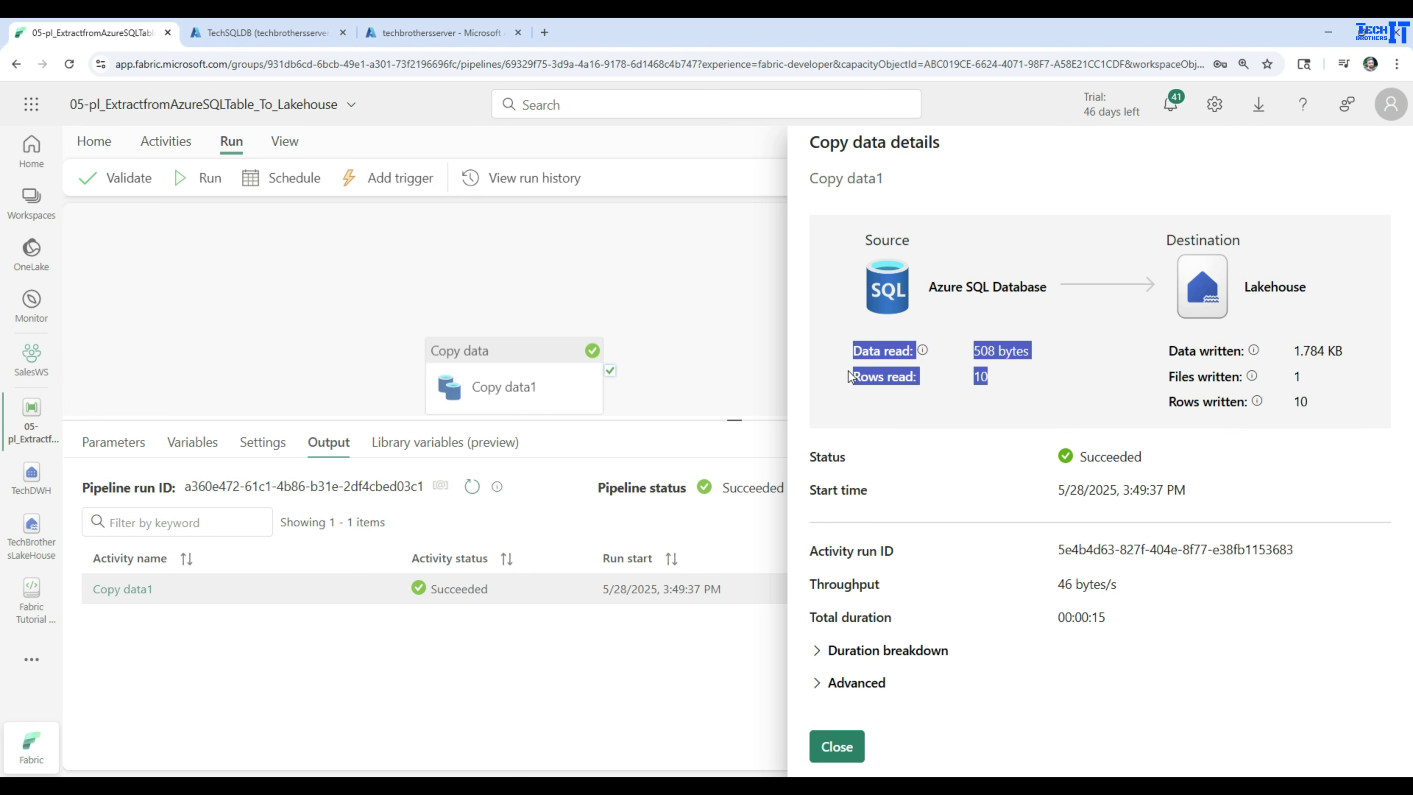
{"action": "left_click", "coordinate": [1316, 401]}
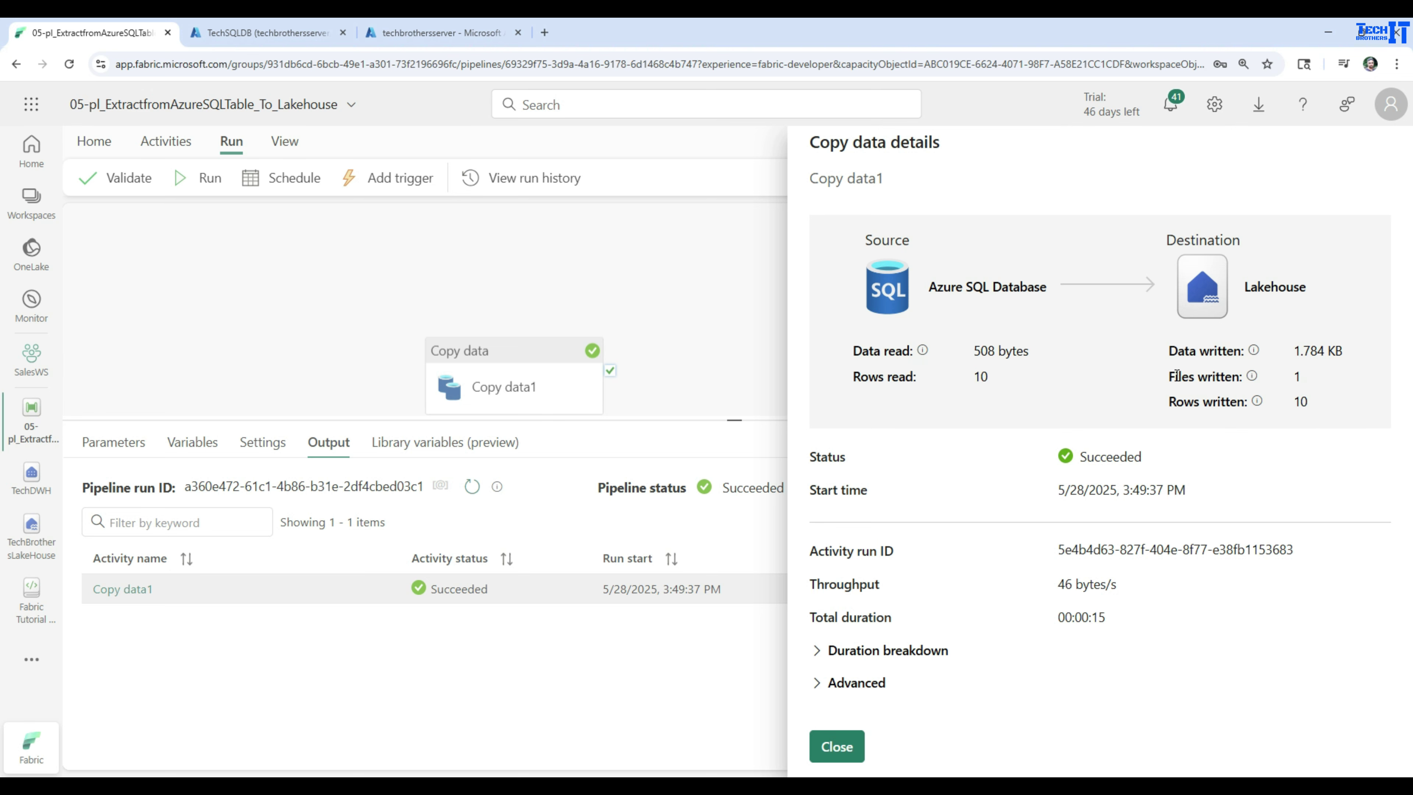
{"action": "triple_click", "coordinate": [1295, 383]}
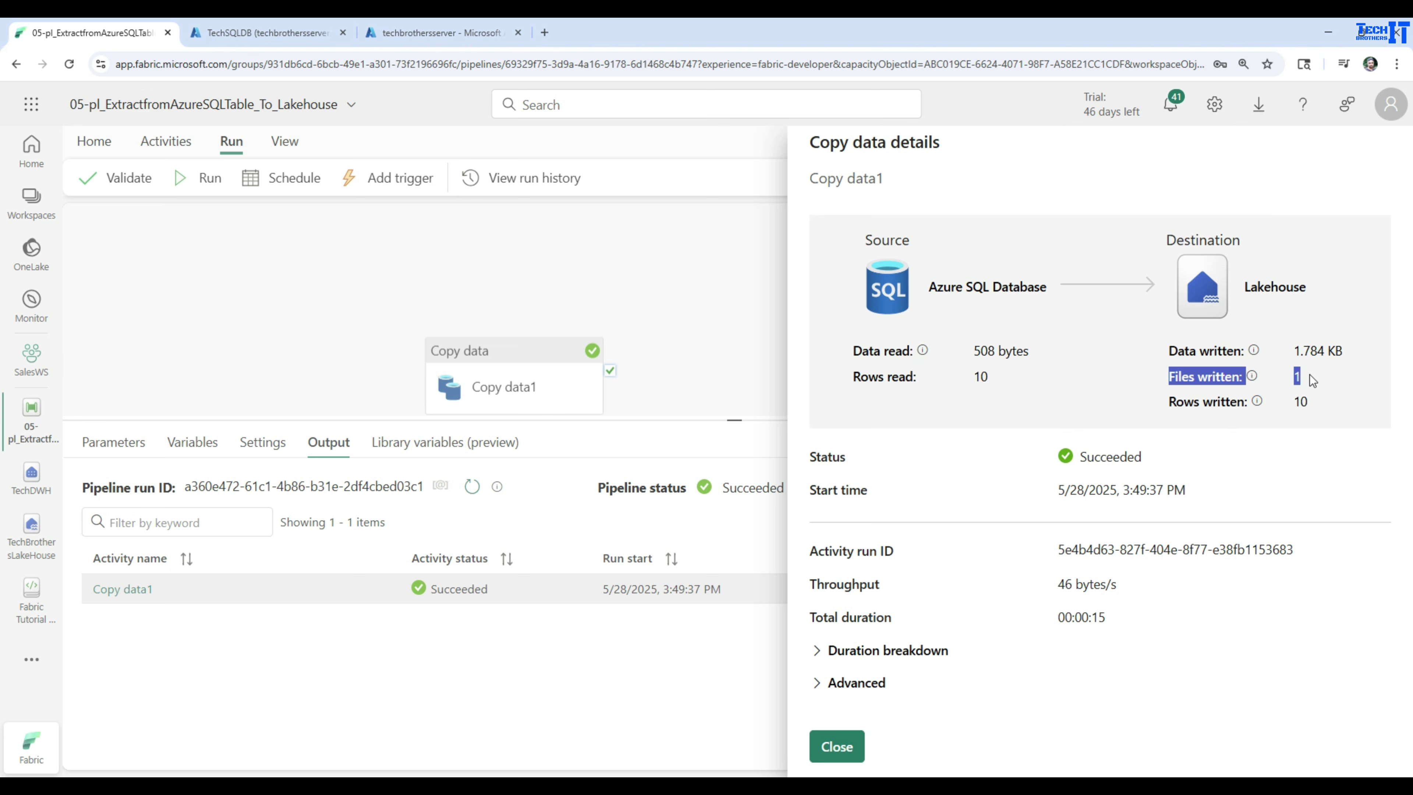
{"action": "left_click_drag", "start_coordinate": [1321, 406], "coordinate": [1175, 403]}
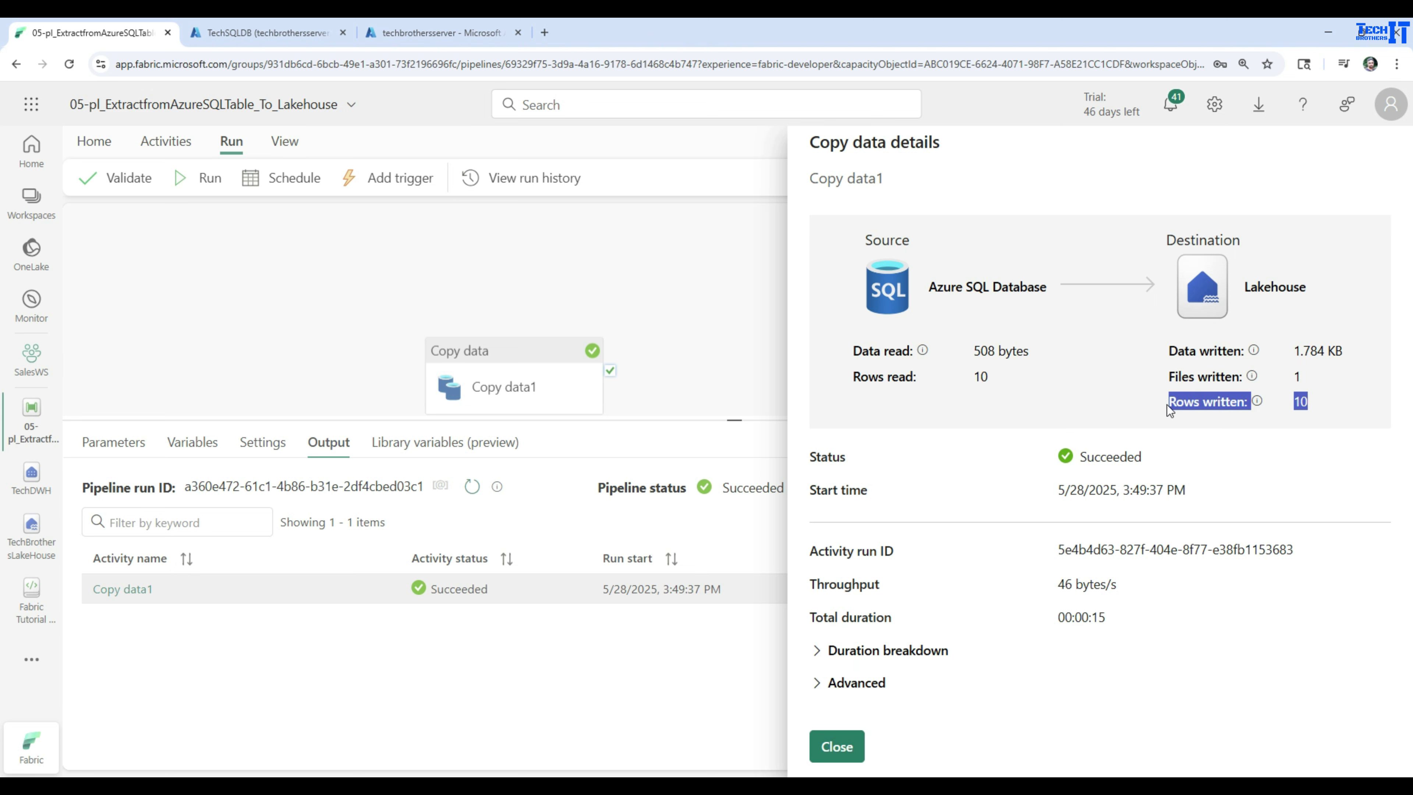
{"action": "left_click_drag", "start_coordinate": [1120, 618], "coordinate": [1067, 618]}
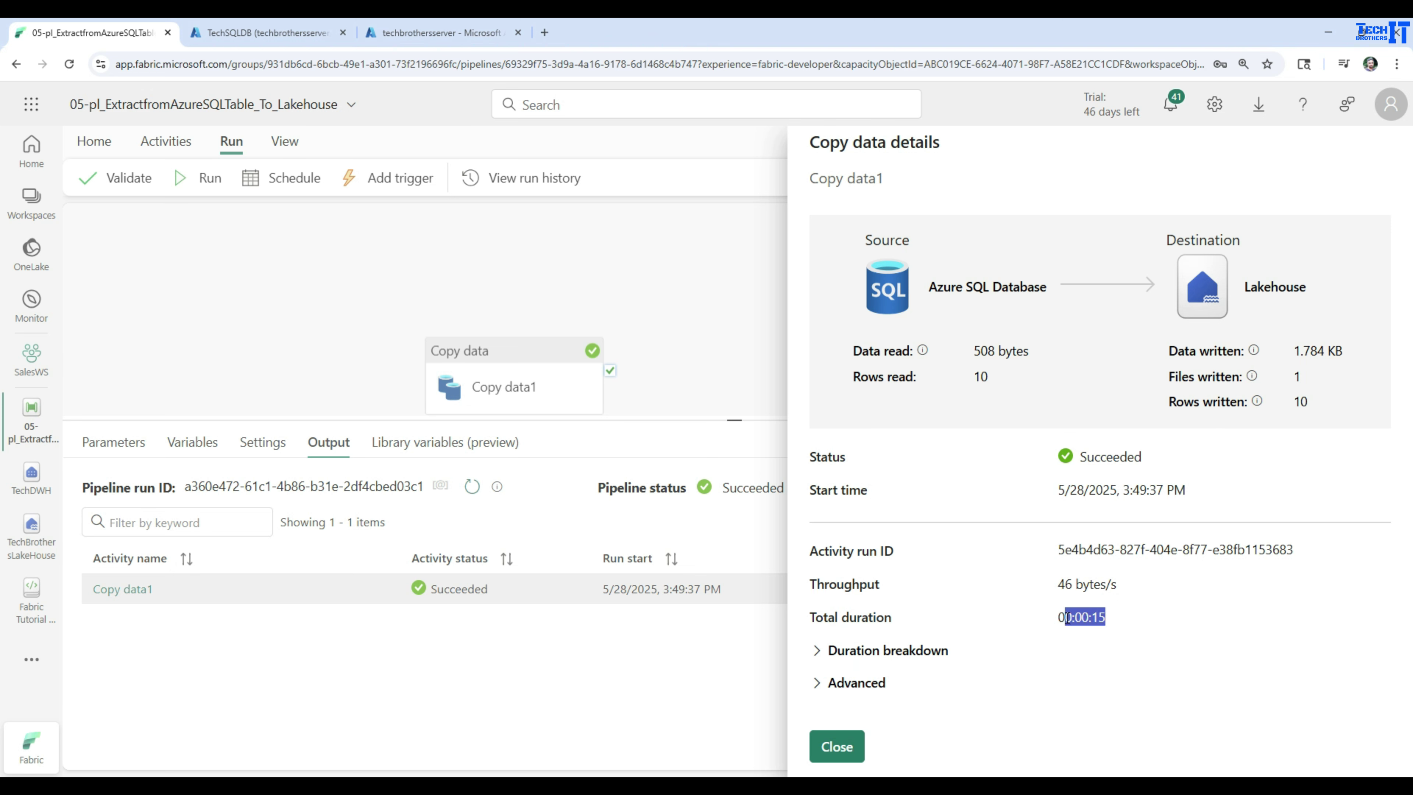
Expand the duration breakdown and advanced details of the copy run, check how it was triggered, and close the details
{"action": "left_click", "coordinate": [814, 653]}
{"action": "scroll", "coordinate": [823, 640], "scroll_direction": "down", "scroll_amount": 4}
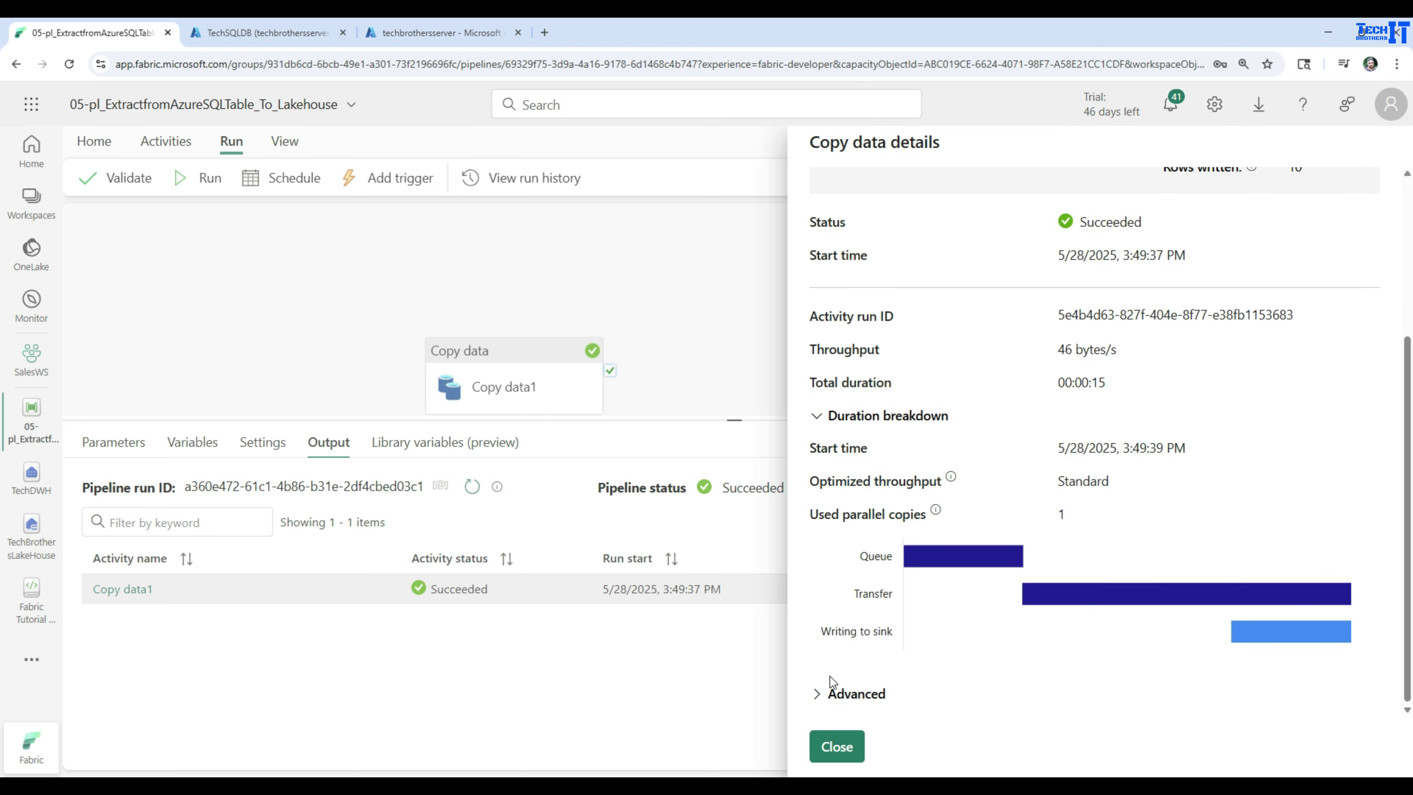
{"action": "left_click", "coordinate": [822, 687]}
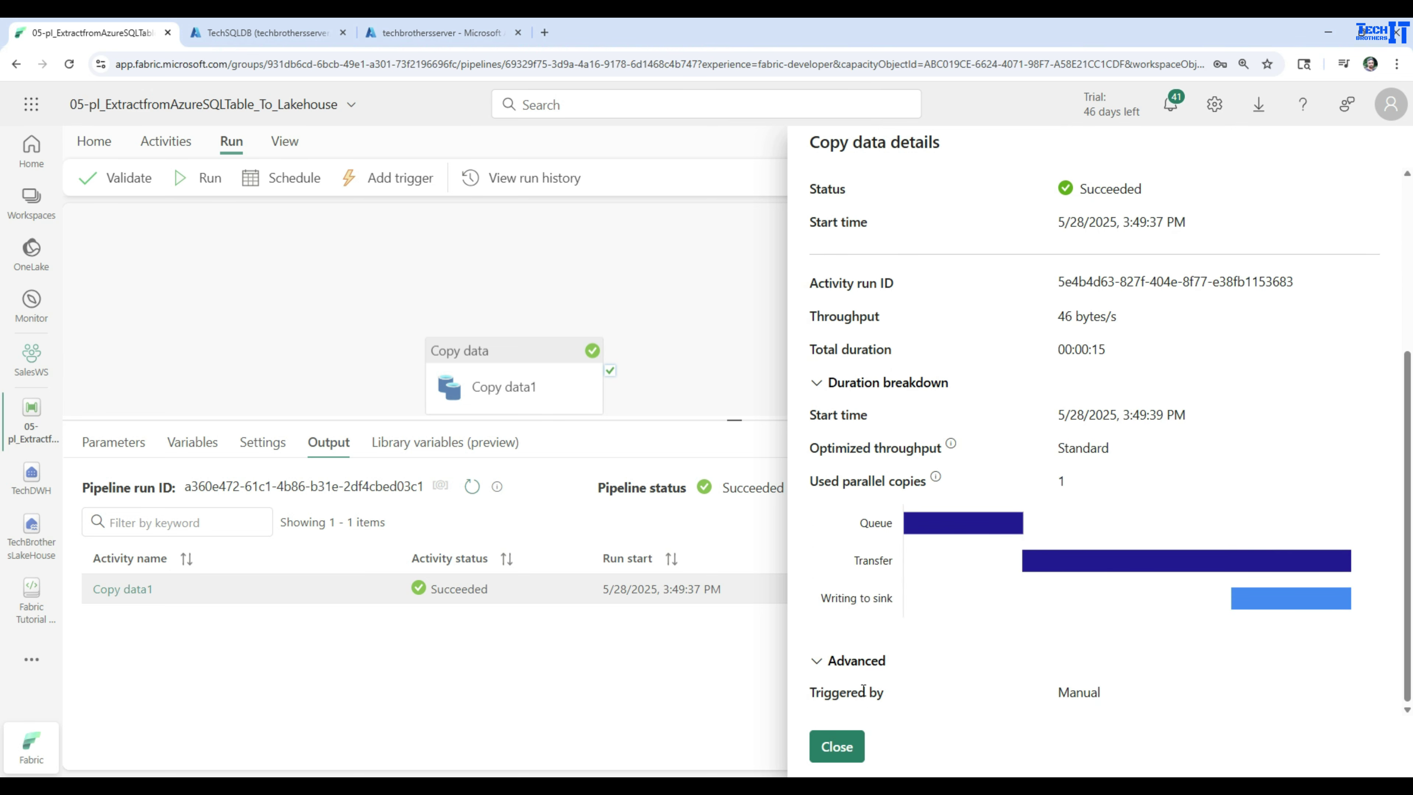
{"action": "left_click_drag", "start_coordinate": [1136, 693], "coordinate": [808, 697]}
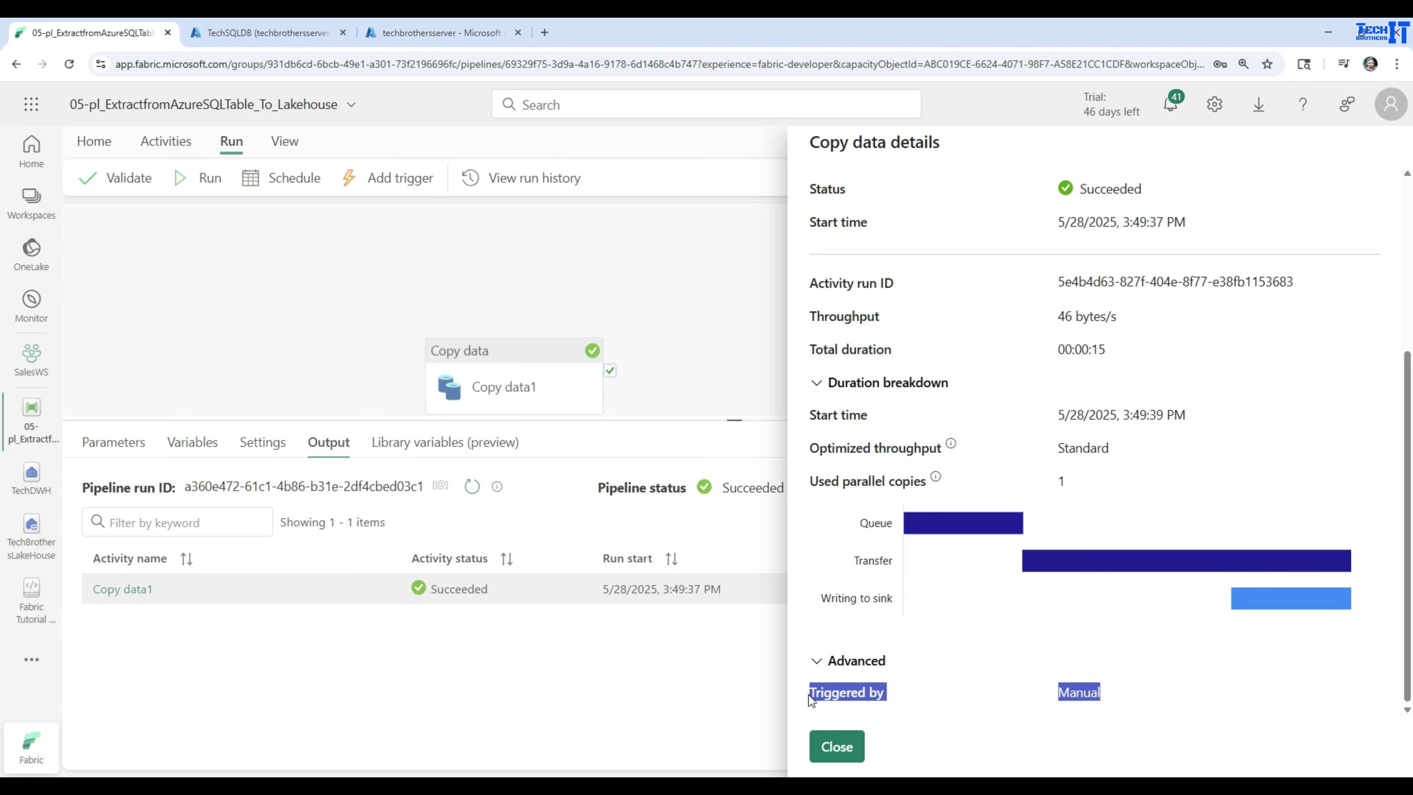
{"action": "left_click", "coordinate": [851, 756]}
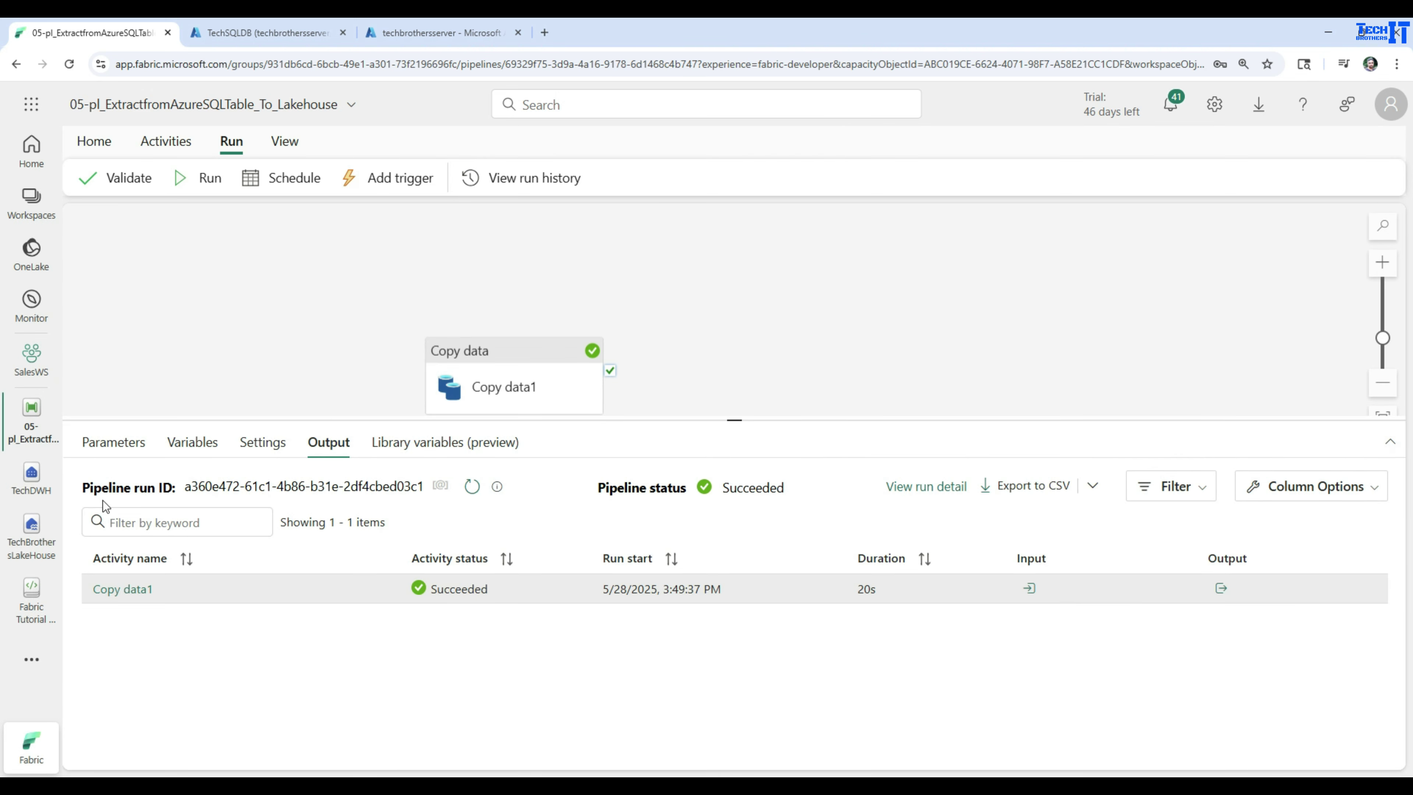
Refresh the Stage folder in TechBrothersLakeHouse, preview Customer_AzureSQL.parquet, and return to the Files folder
{"action": "left_click", "coordinate": [32, 533]}
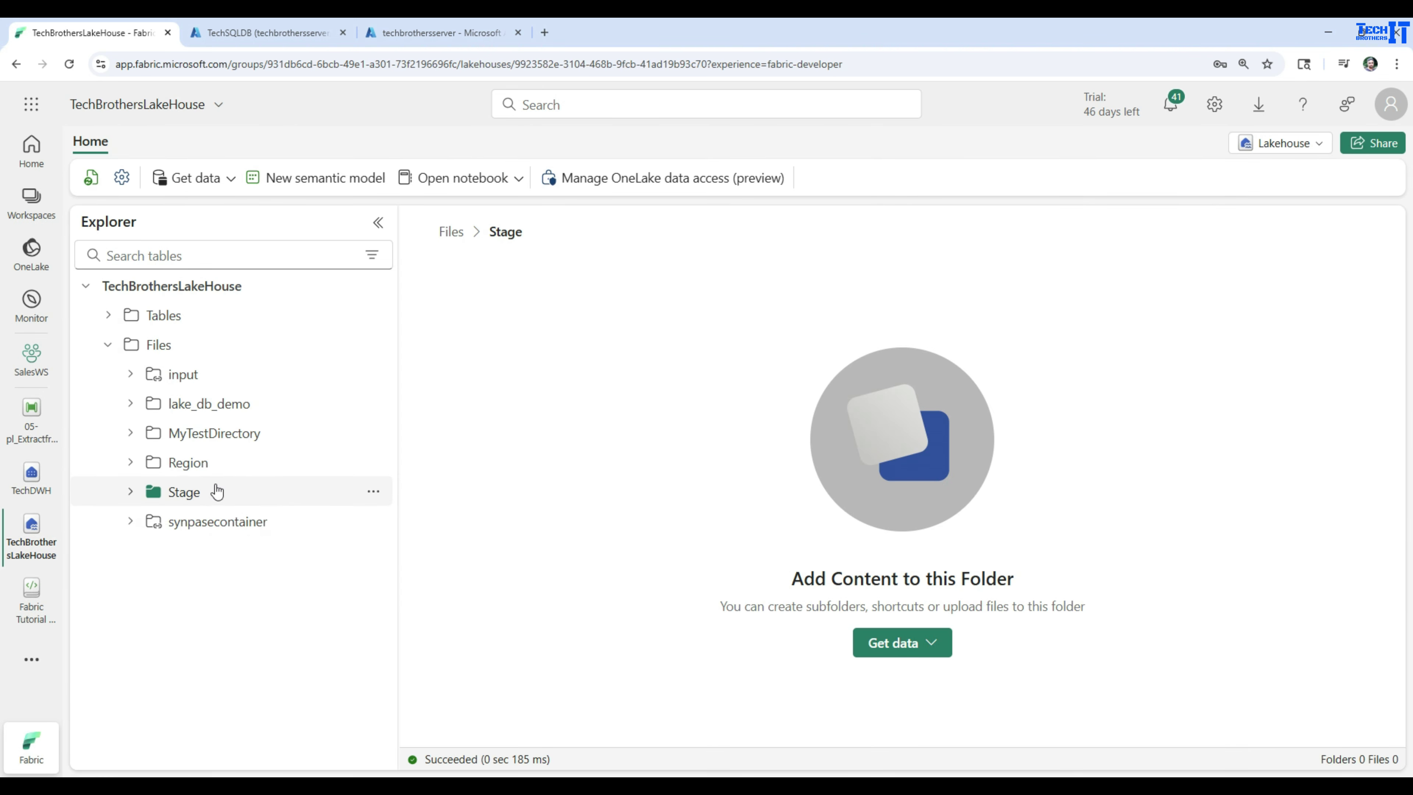
{"action": "left_click", "coordinate": [373, 491]}
{"action": "left_click", "coordinate": [418, 463]}
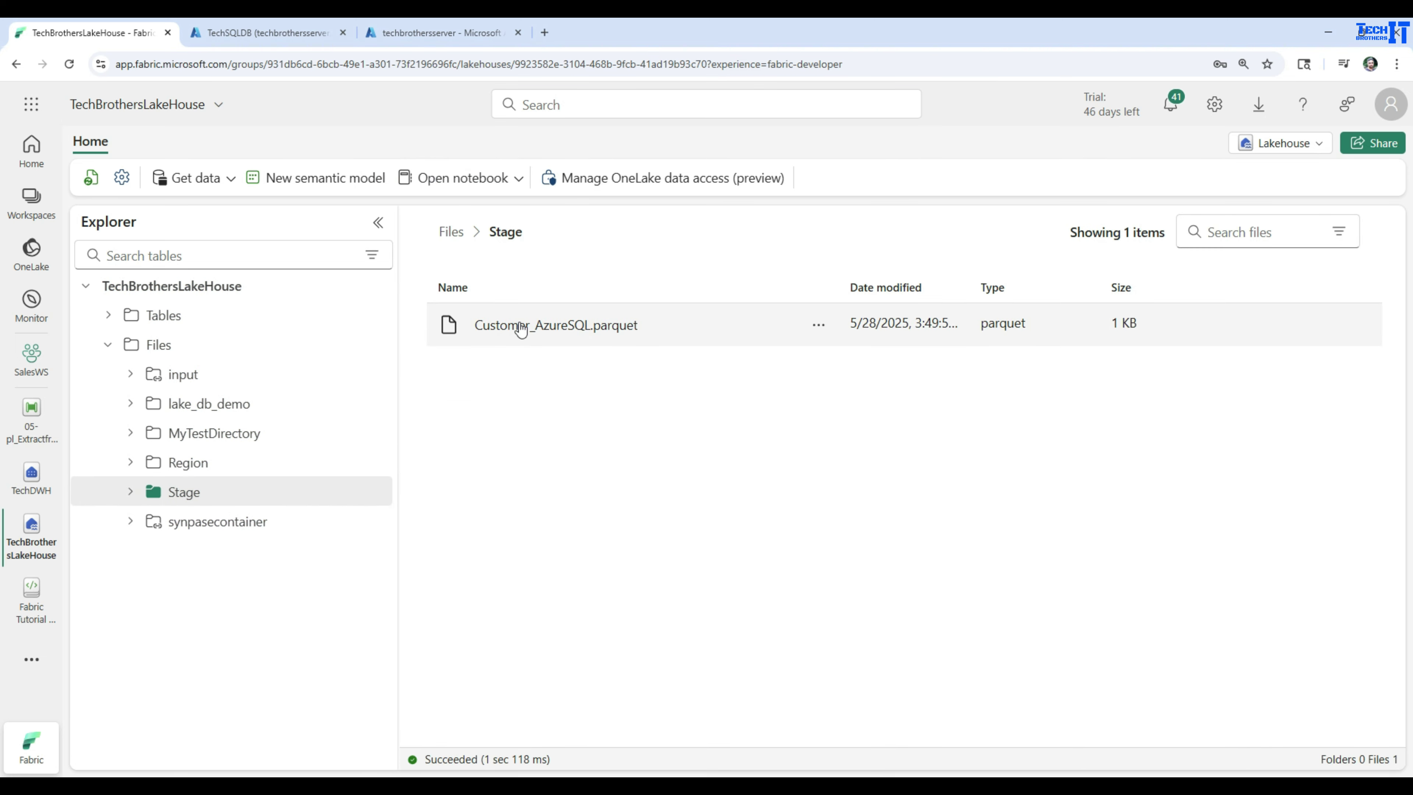
{"action": "left_click", "coordinate": [547, 330]}
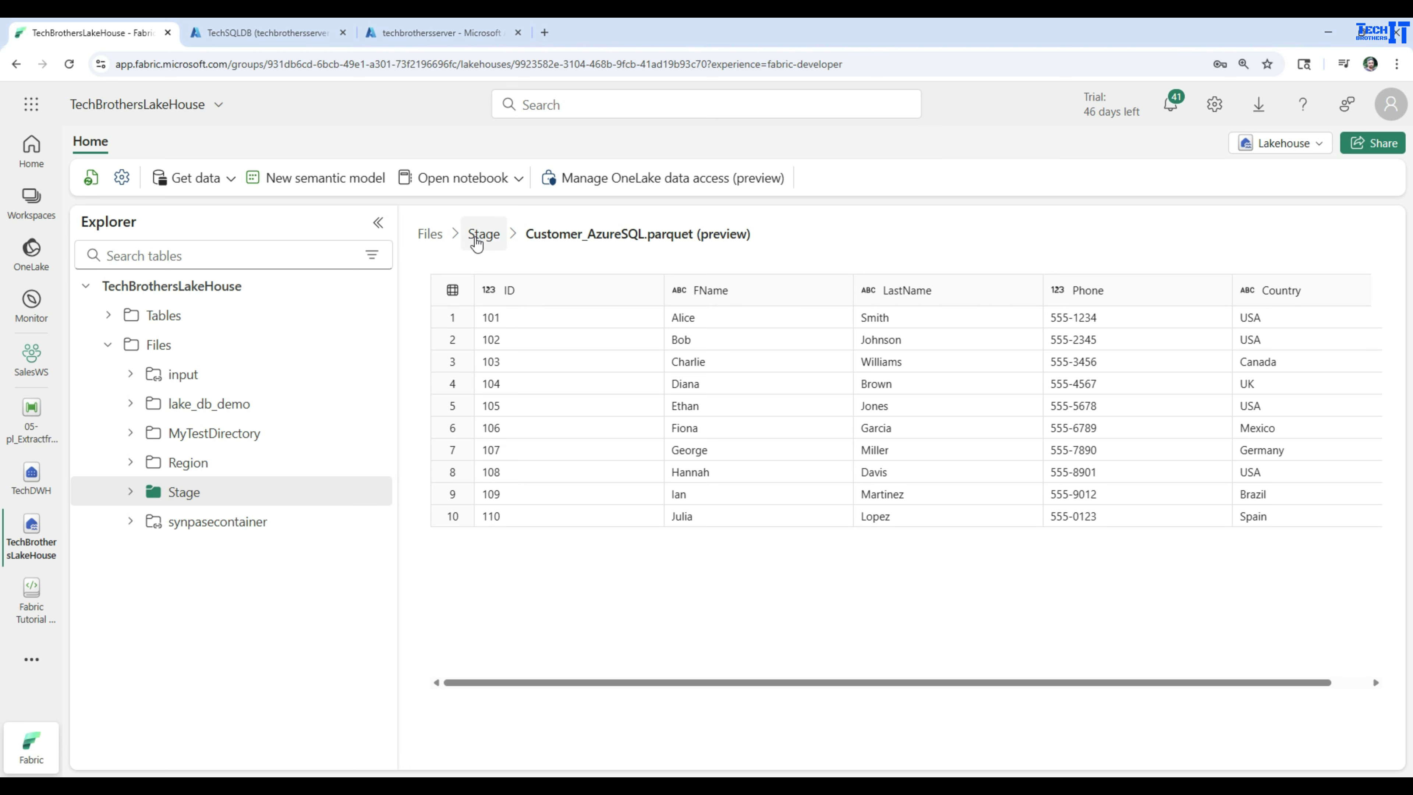
{"action": "left_click", "coordinate": [483, 234]}
{"action": "left_click", "coordinate": [448, 237]}
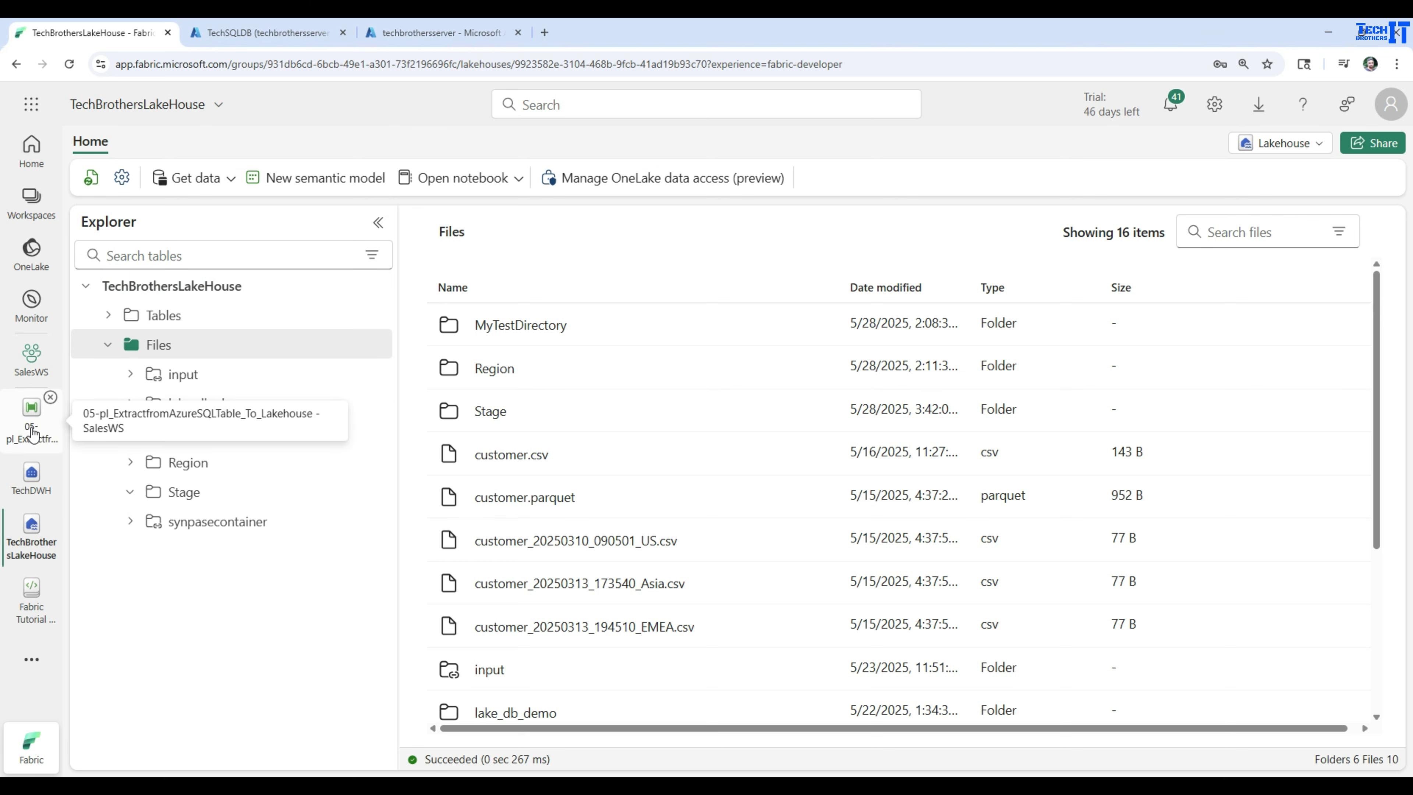
In the 05-pl_ExtractfromAzureSQLTable_To_Lakehouse pipeline, set Copy data1's destination file name to Customer_AzureSQL.csv and its file format to DelimitedText
{"action": "left_click", "coordinate": [31, 417]}
{"action": "left_click", "coordinate": [467, 370]}
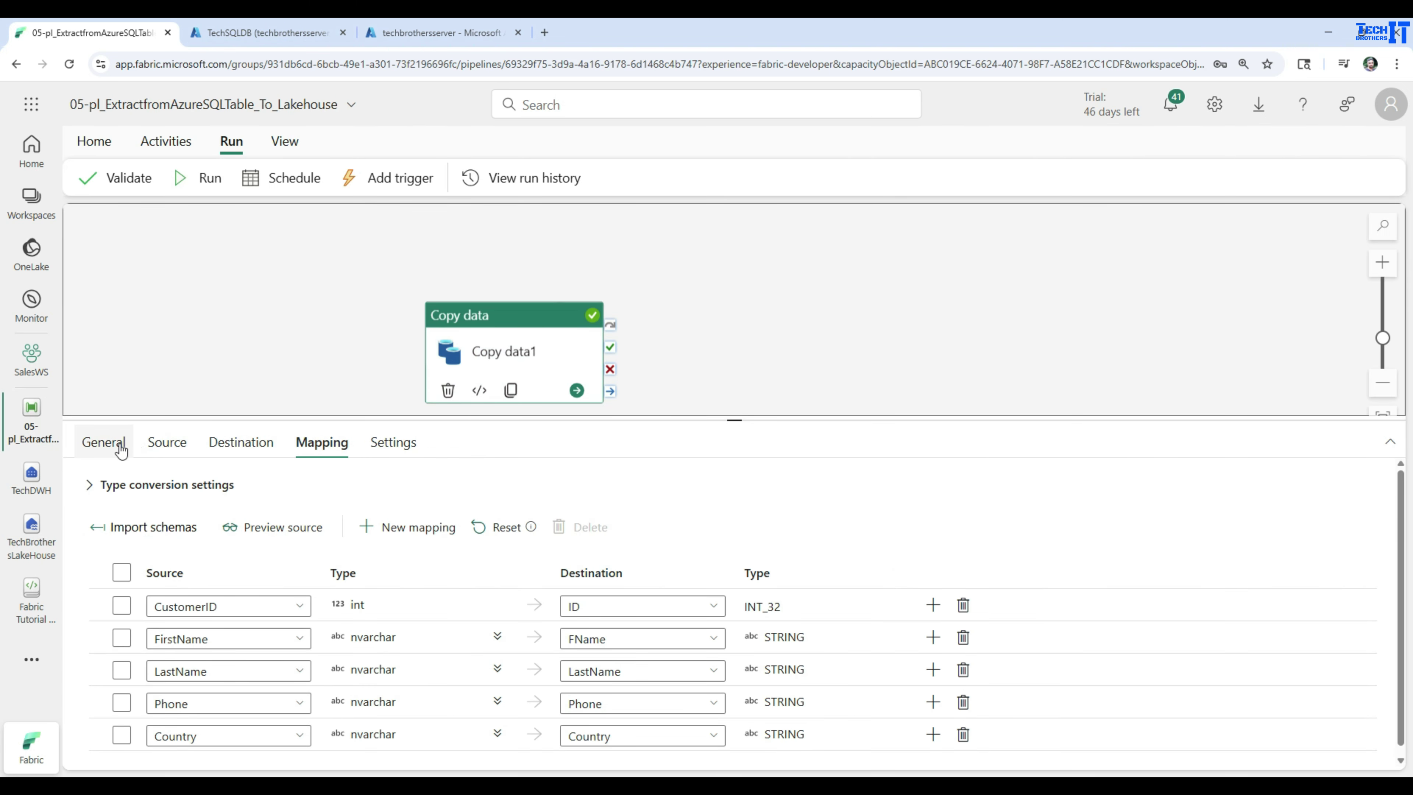
{"action": "left_click", "coordinate": [169, 451]}
{"action": "left_click_drag", "start_coordinate": [328, 418], "coordinate": [378, 293]}
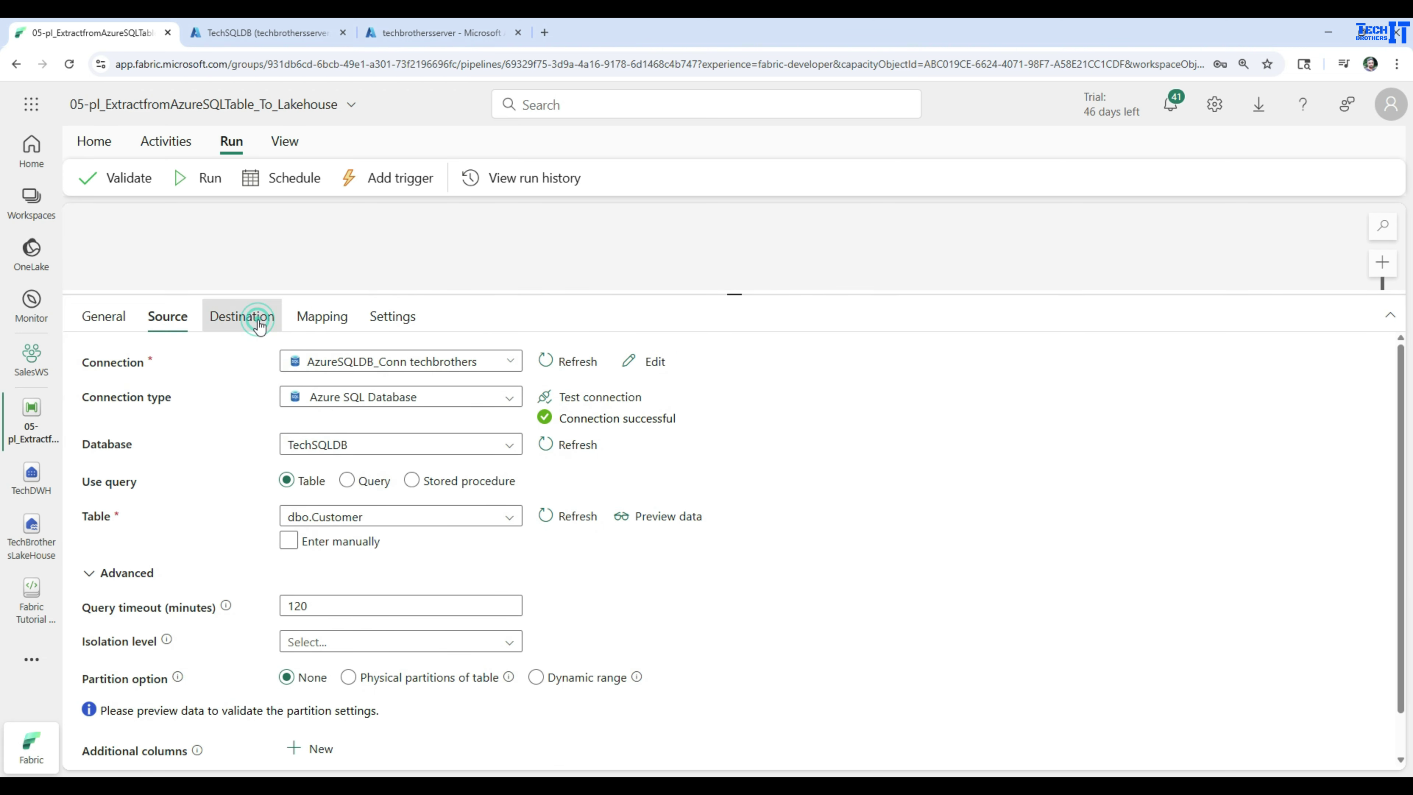
{"action": "left_click", "coordinate": [242, 316]}
{"action": "left_click", "coordinate": [718, 432]}
{"action": "left_click_drag", "start_coordinate": [719, 432], "coordinate": [660, 435]}
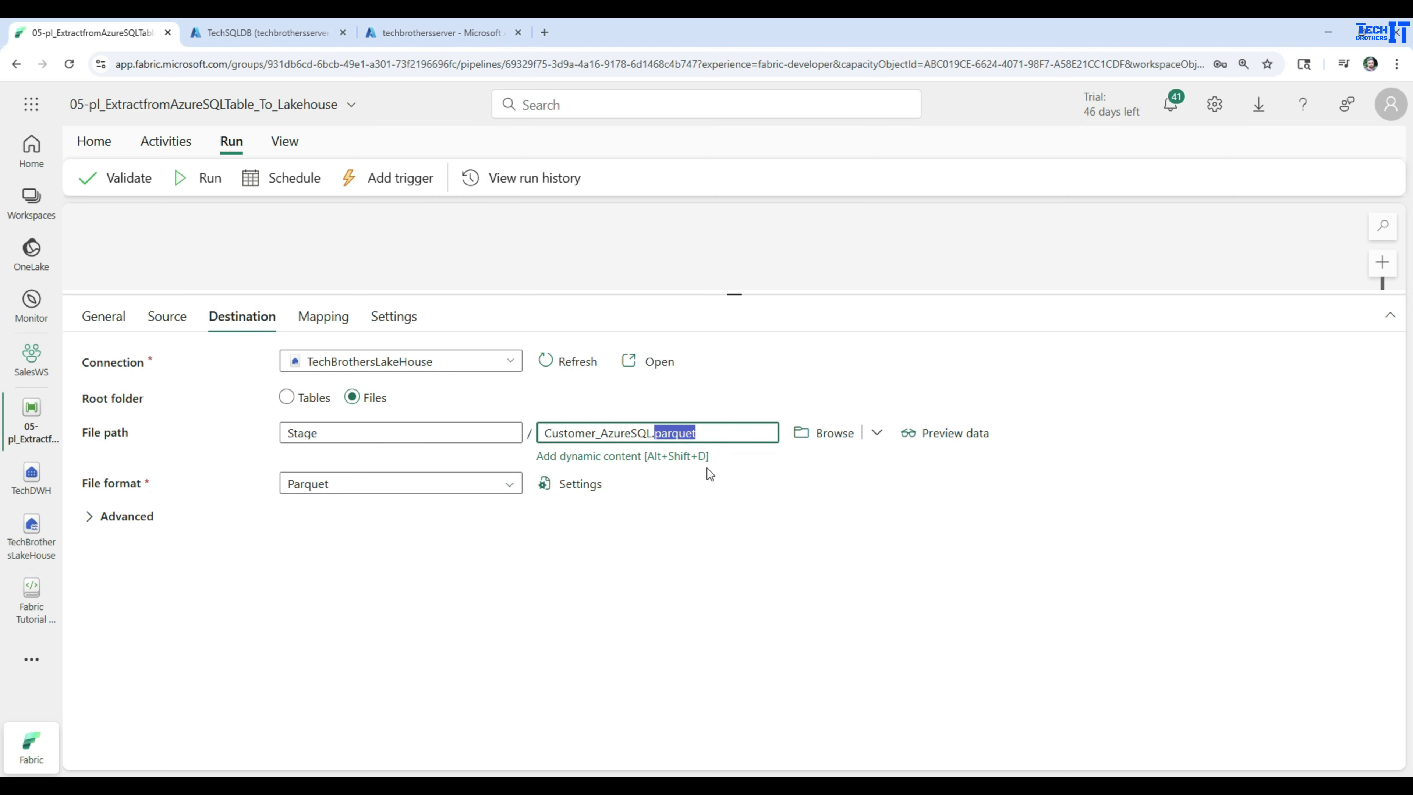
{"action": "type", "text": "csv"}
{"action": "left_click", "coordinate": [503, 483]}
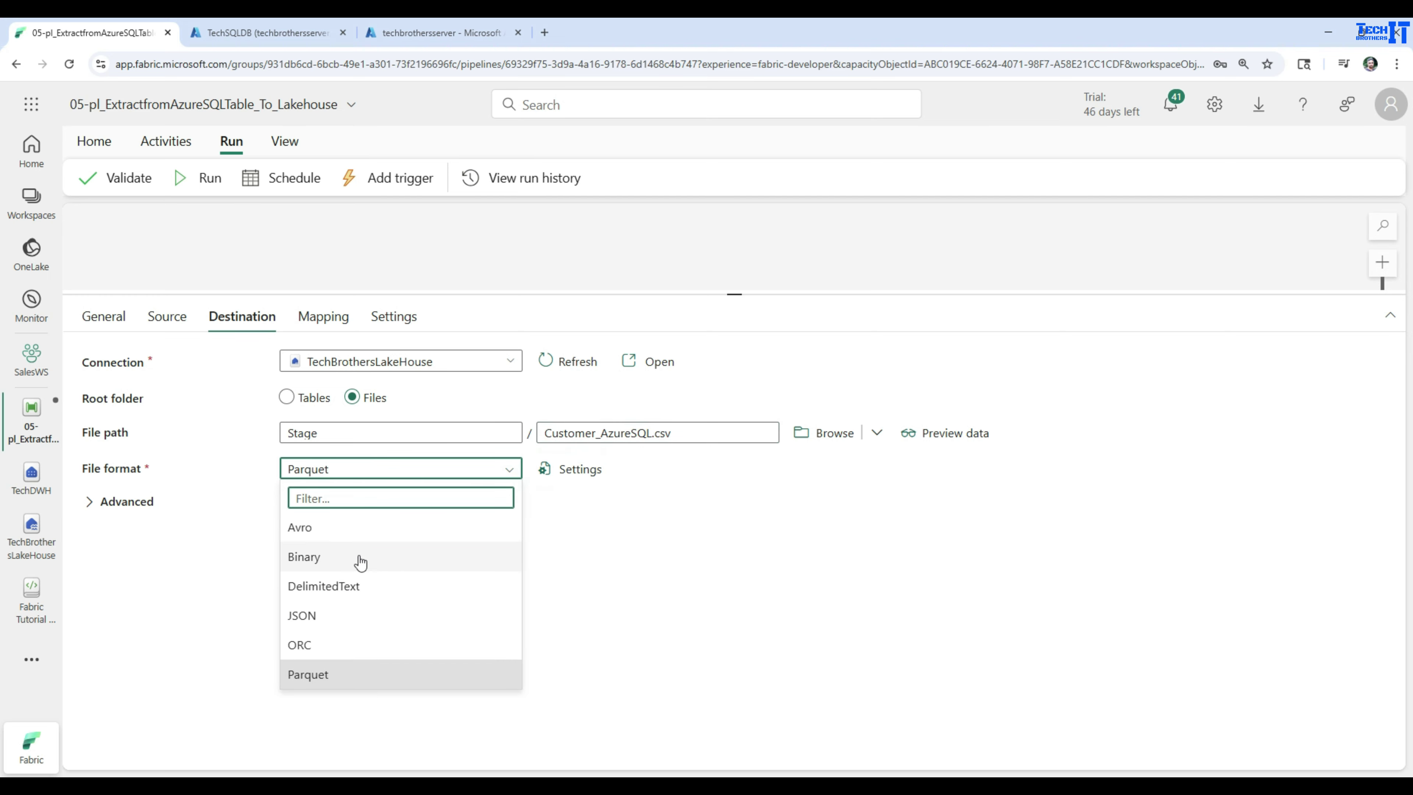
{"action": "left_click", "coordinate": [348, 588]}
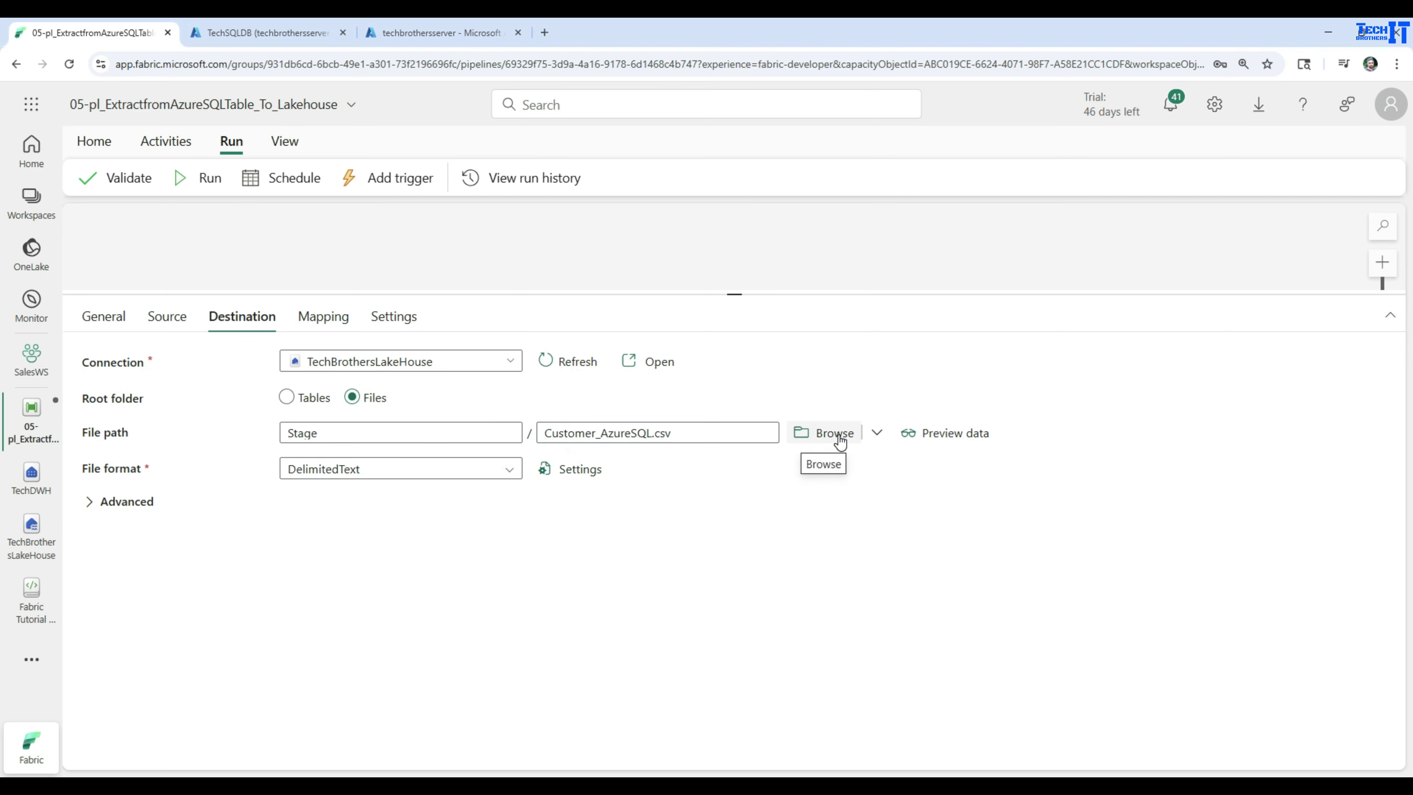
Set the column delimiter to Pipe (|) in the destination's file format settings and confirm
{"action": "left_click", "coordinate": [590, 476]}
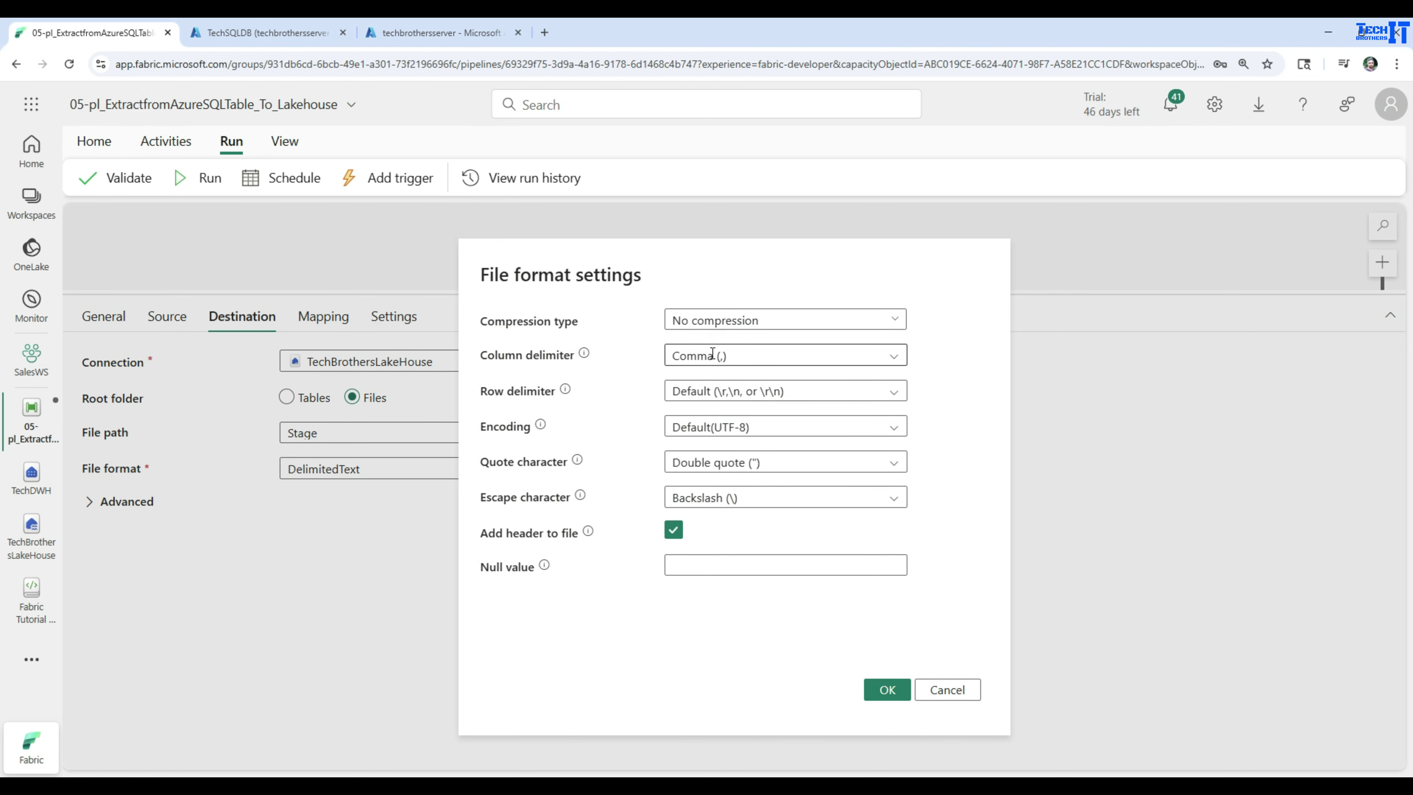
{"action": "left_click", "coordinate": [871, 354]}
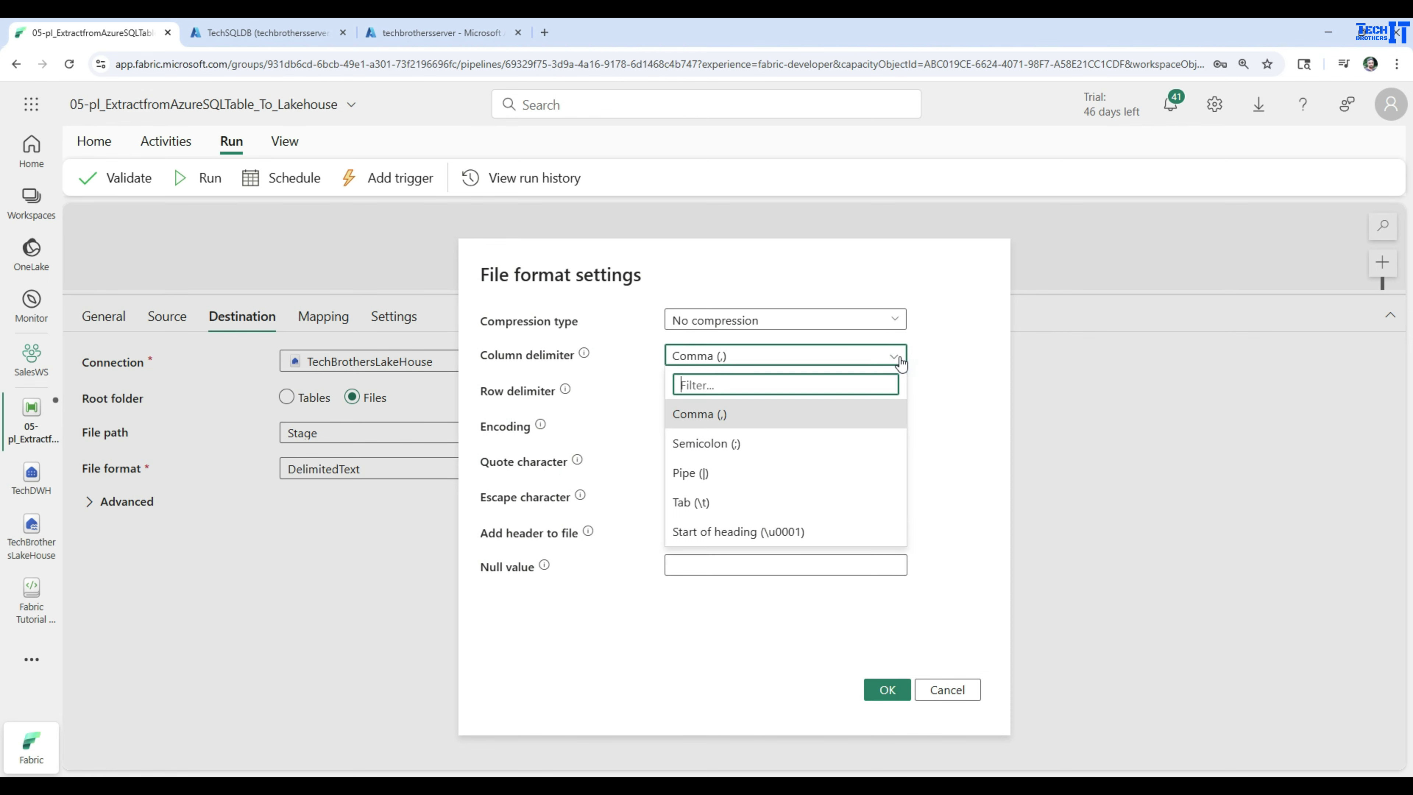
{"action": "left_click", "coordinate": [704, 477]}
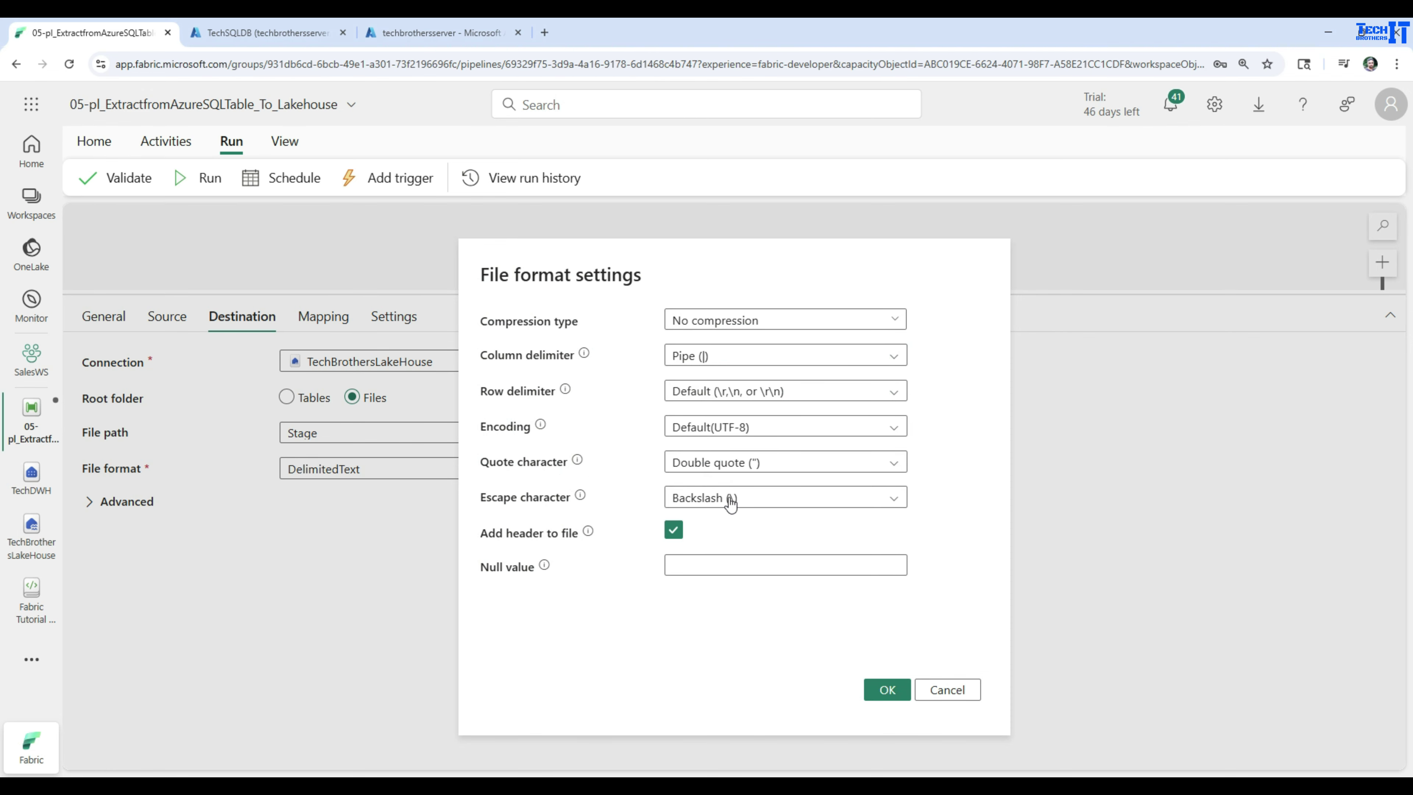
{"action": "left_click", "coordinate": [886, 689]}
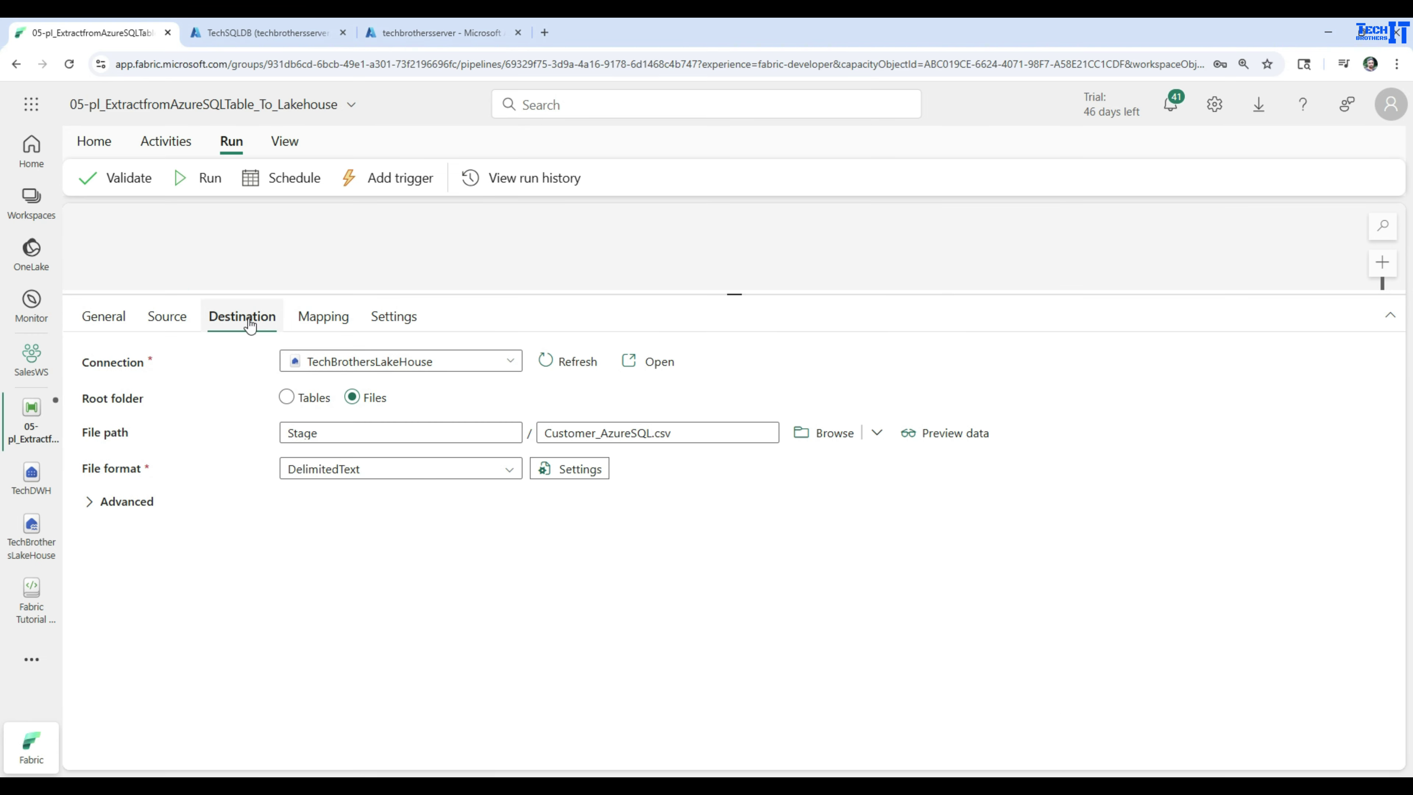
Save the changed pipeline and run it with the delimited text destination
{"action": "left_click_drag", "start_coordinate": [371, 293], "coordinate": [416, 549]}
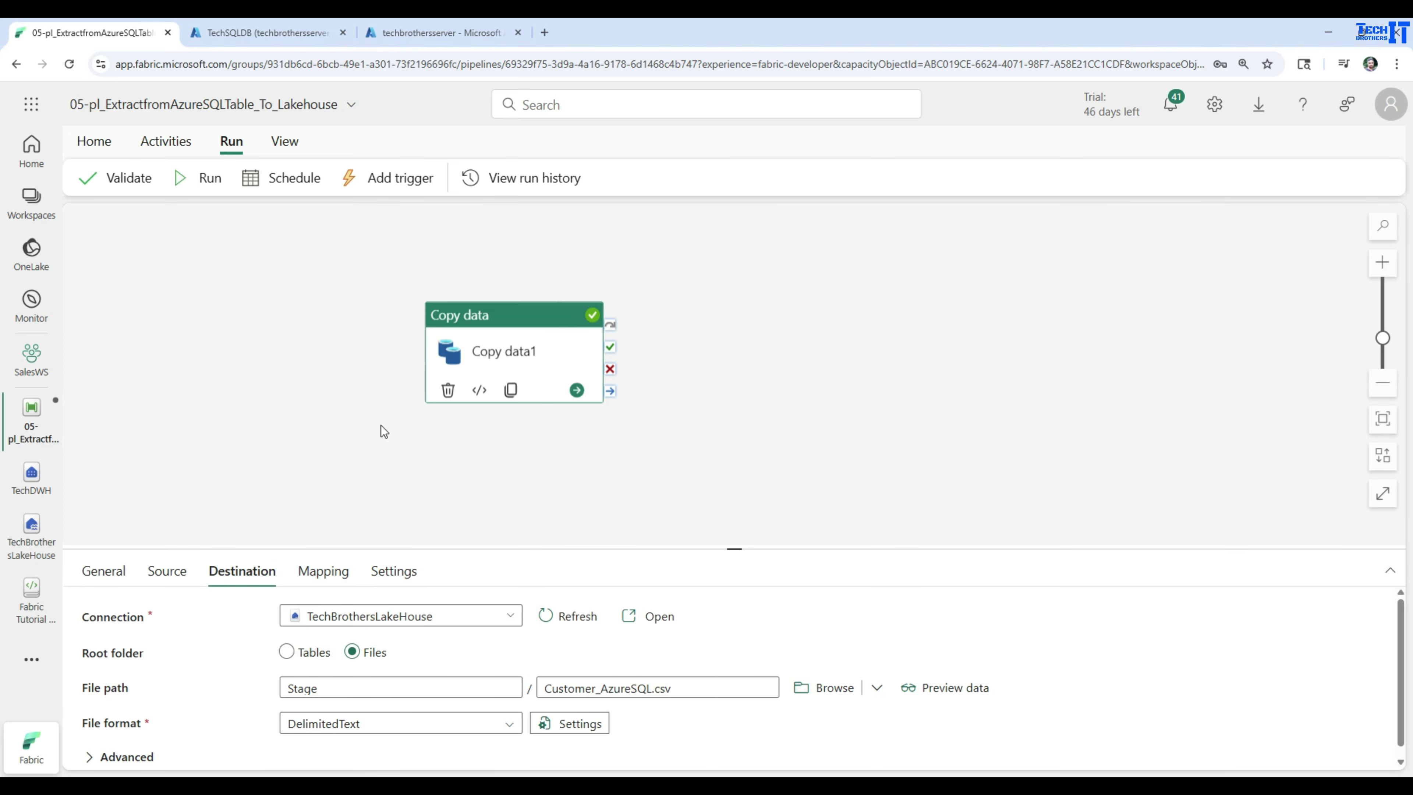
{"action": "left_click", "coordinate": [207, 178]}
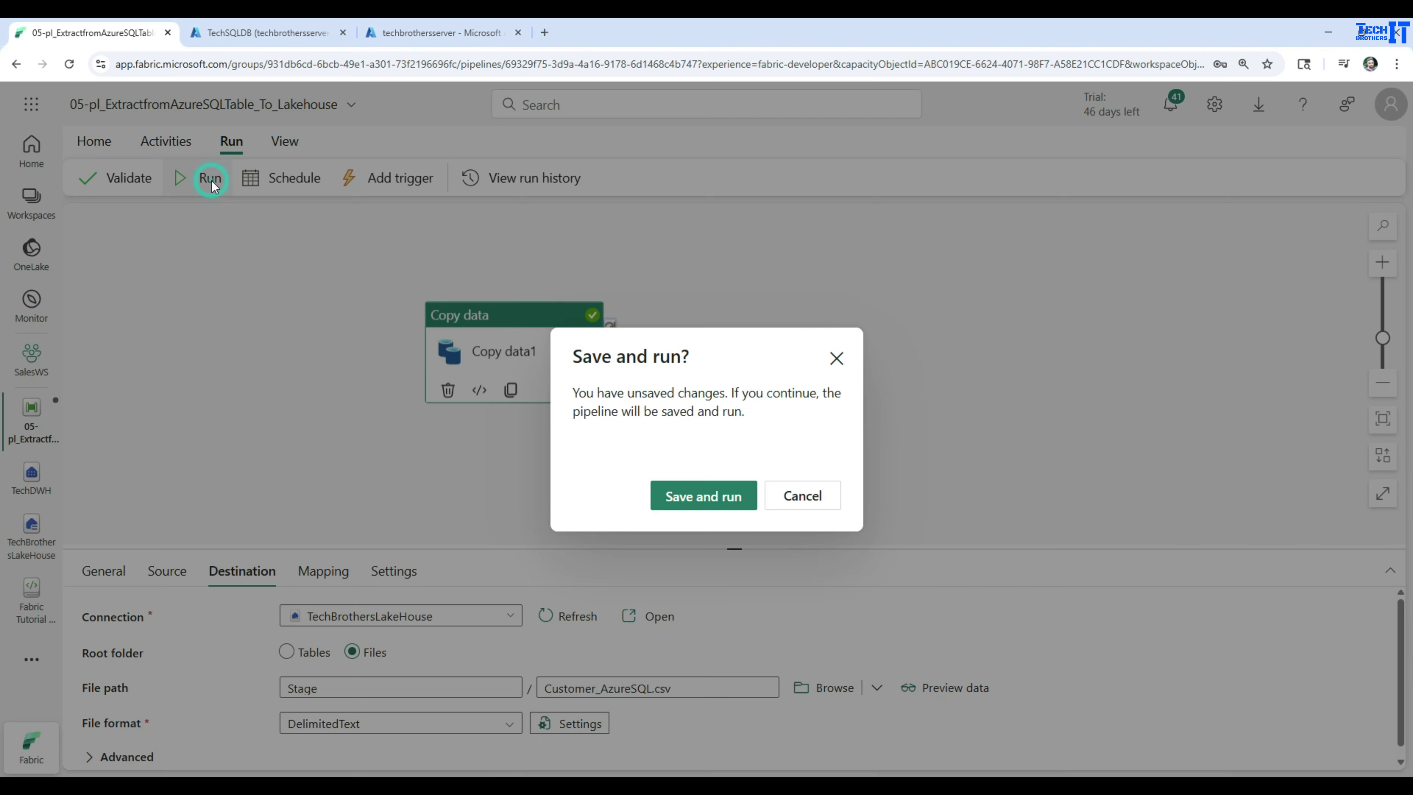
{"action": "left_click", "coordinate": [661, 497]}
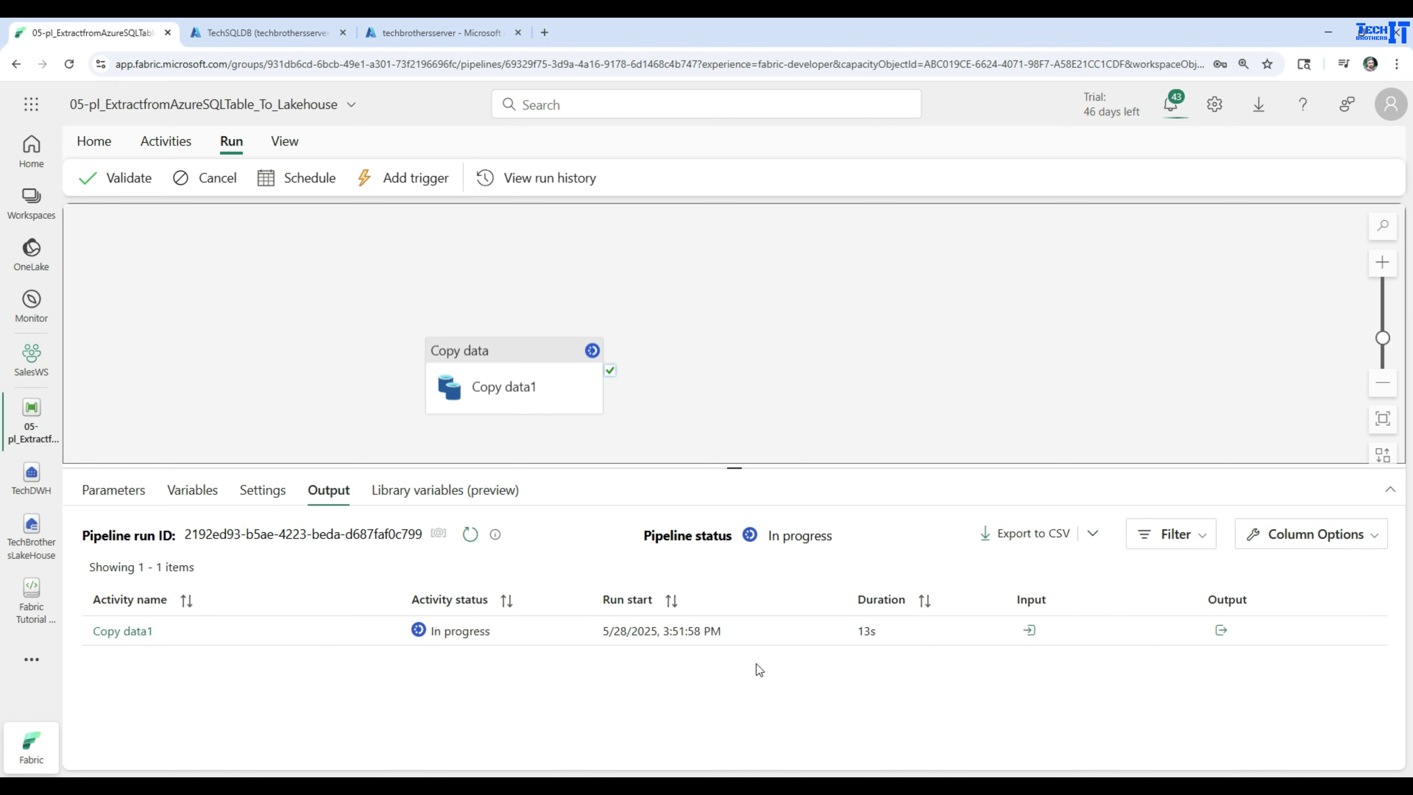
Examine the Copy data1 run's input JSON for the source type, sink settings, file name and folder path, and close it
{"action": "left_click", "coordinate": [1029, 629]}
{"action": "scroll", "coordinate": [1014, 518], "scroll_direction": "down", "scroll_amount": 5}
{"action": "scroll", "coordinate": [1014, 518], "scroll_direction": "up", "scroll_amount": 5}
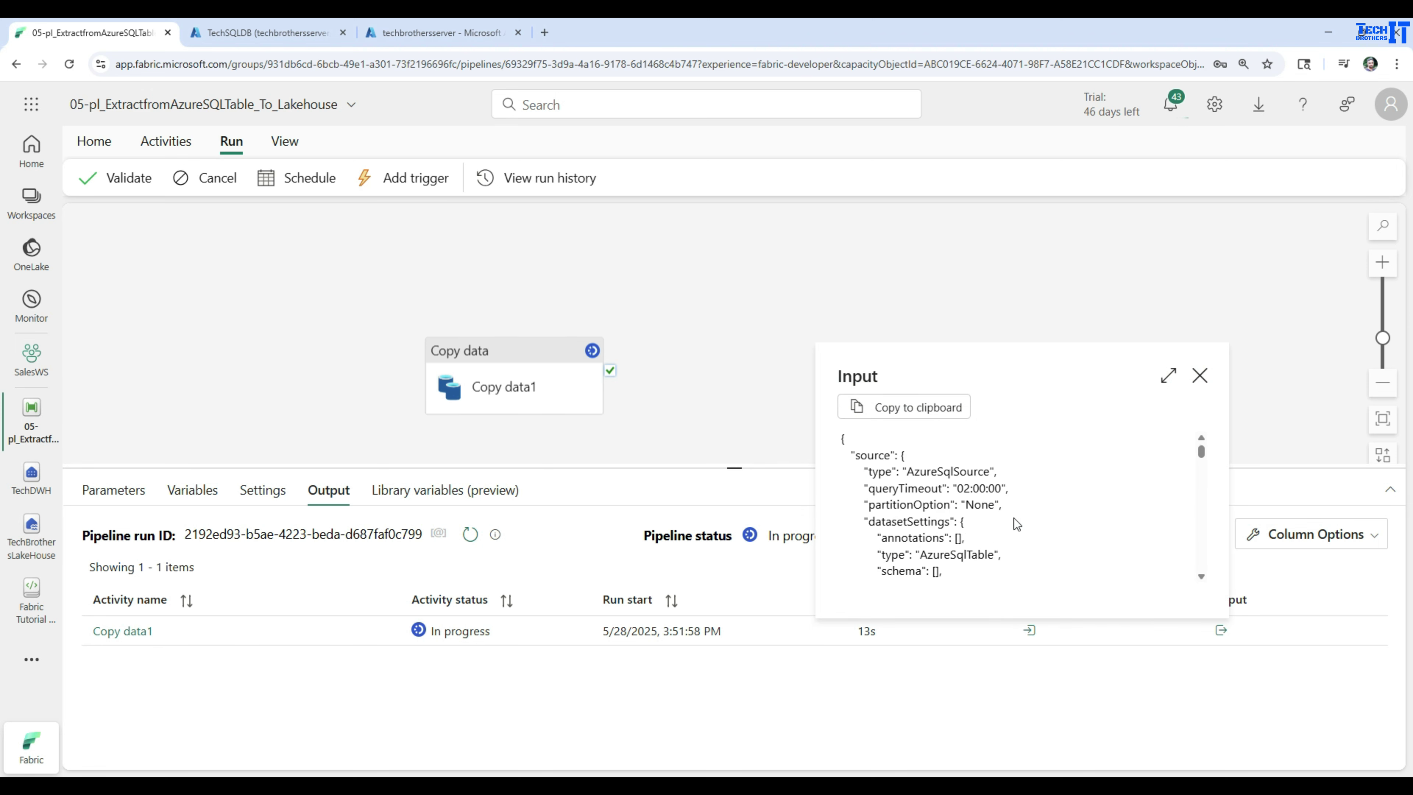
{"action": "left_click_drag", "start_coordinate": [879, 557], "coordinate": [1011, 559]}
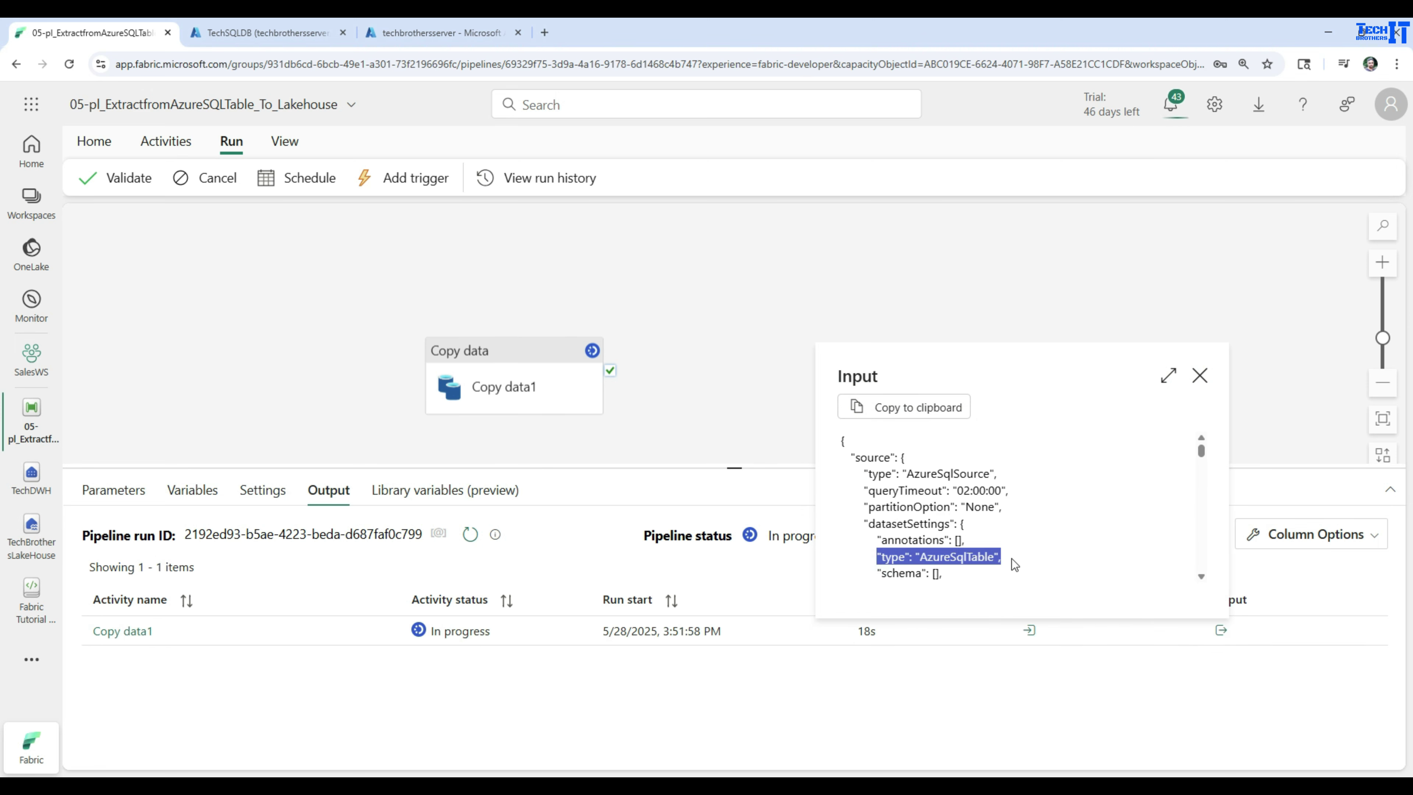
{"action": "scroll", "coordinate": [1034, 555], "scroll_direction": "down", "scroll_amount": 5}
{"action": "scroll", "coordinate": [1041, 553], "scroll_direction": "down", "scroll_amount": 10}
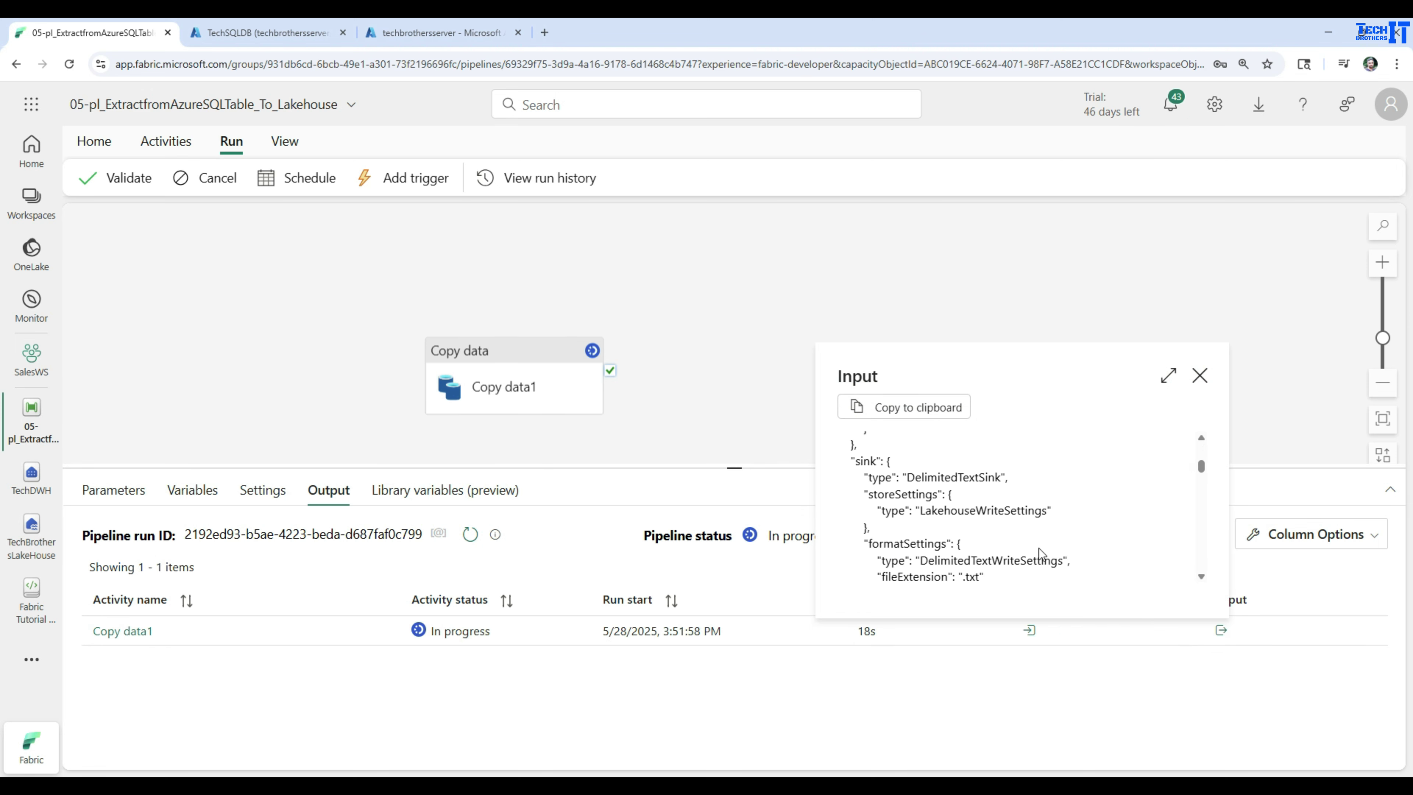
{"action": "scroll", "coordinate": [1039, 551], "scroll_direction": "down", "scroll_amount": 3}
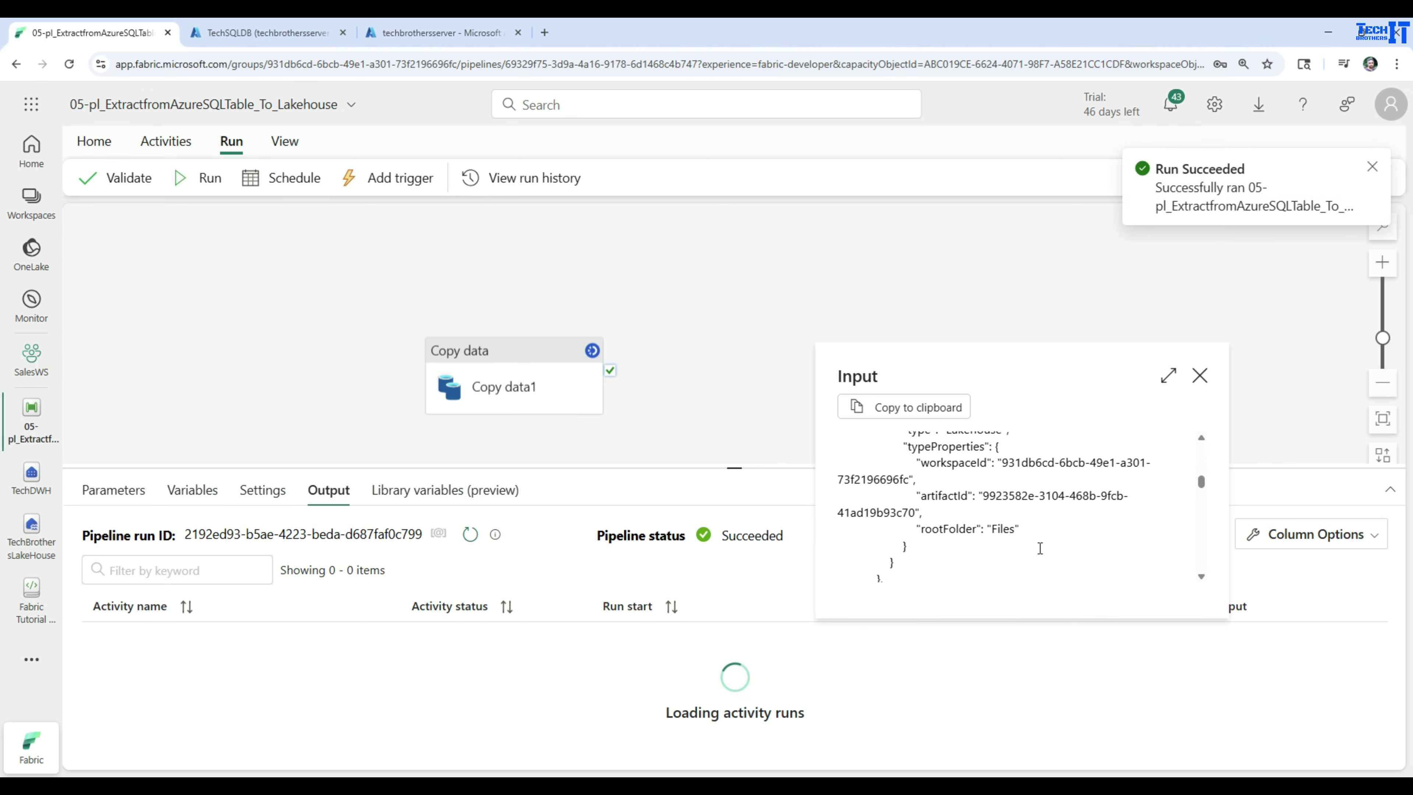
{"action": "scroll", "coordinate": [1041, 553], "scroll_direction": "down", "scroll_amount": 2}
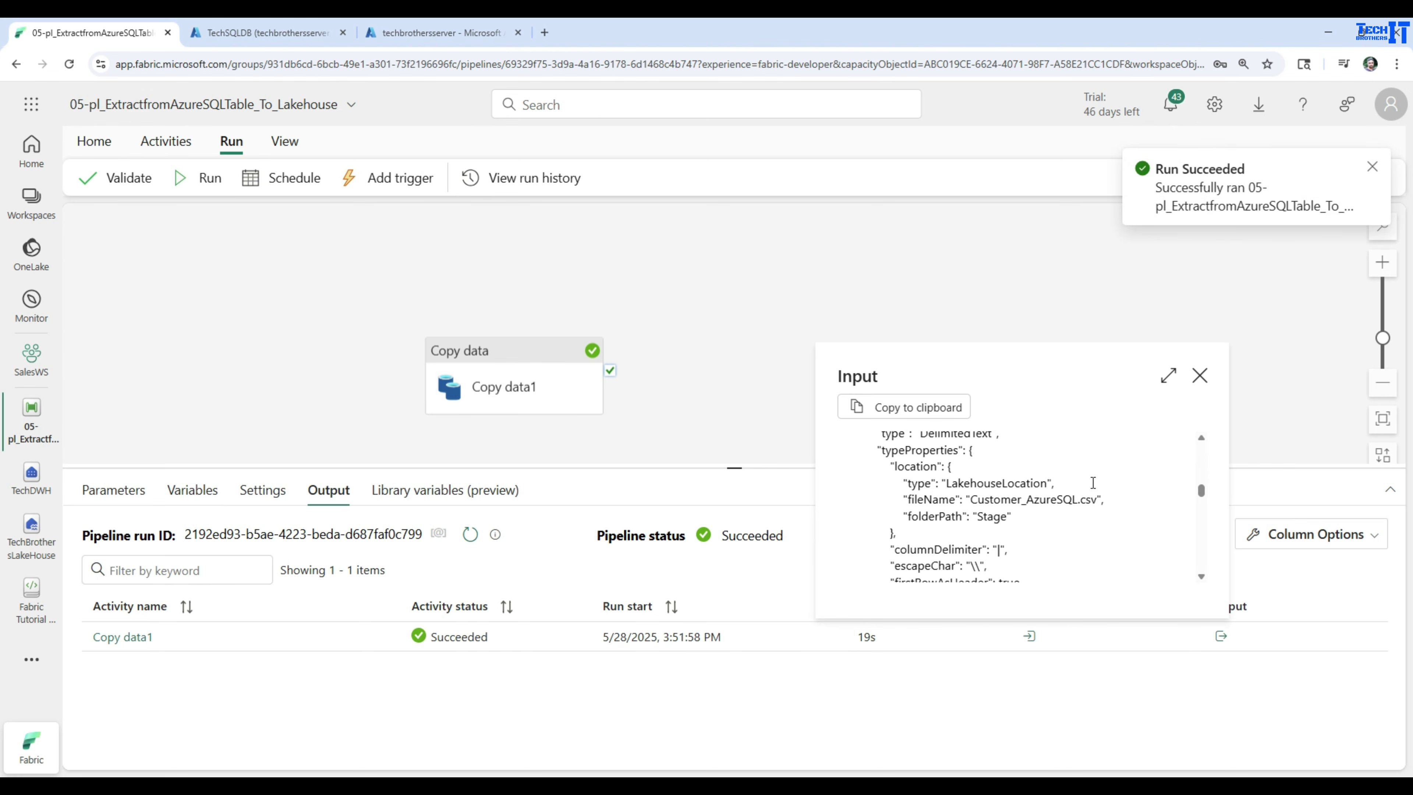
{"action": "left_click_drag", "start_coordinate": [1104, 499], "coordinate": [900, 501]}
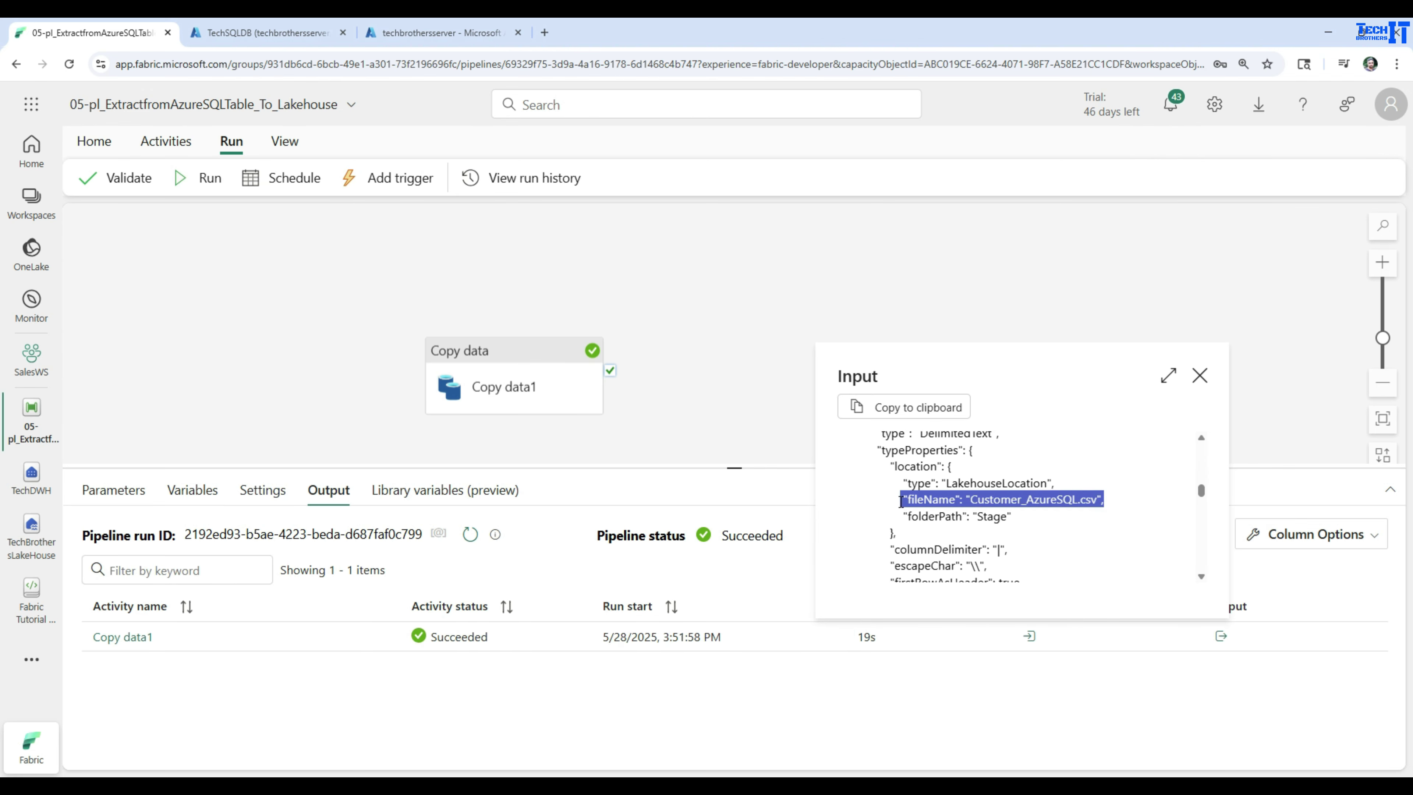
{"action": "left_click_drag", "start_coordinate": [1038, 516], "coordinate": [894, 511]}
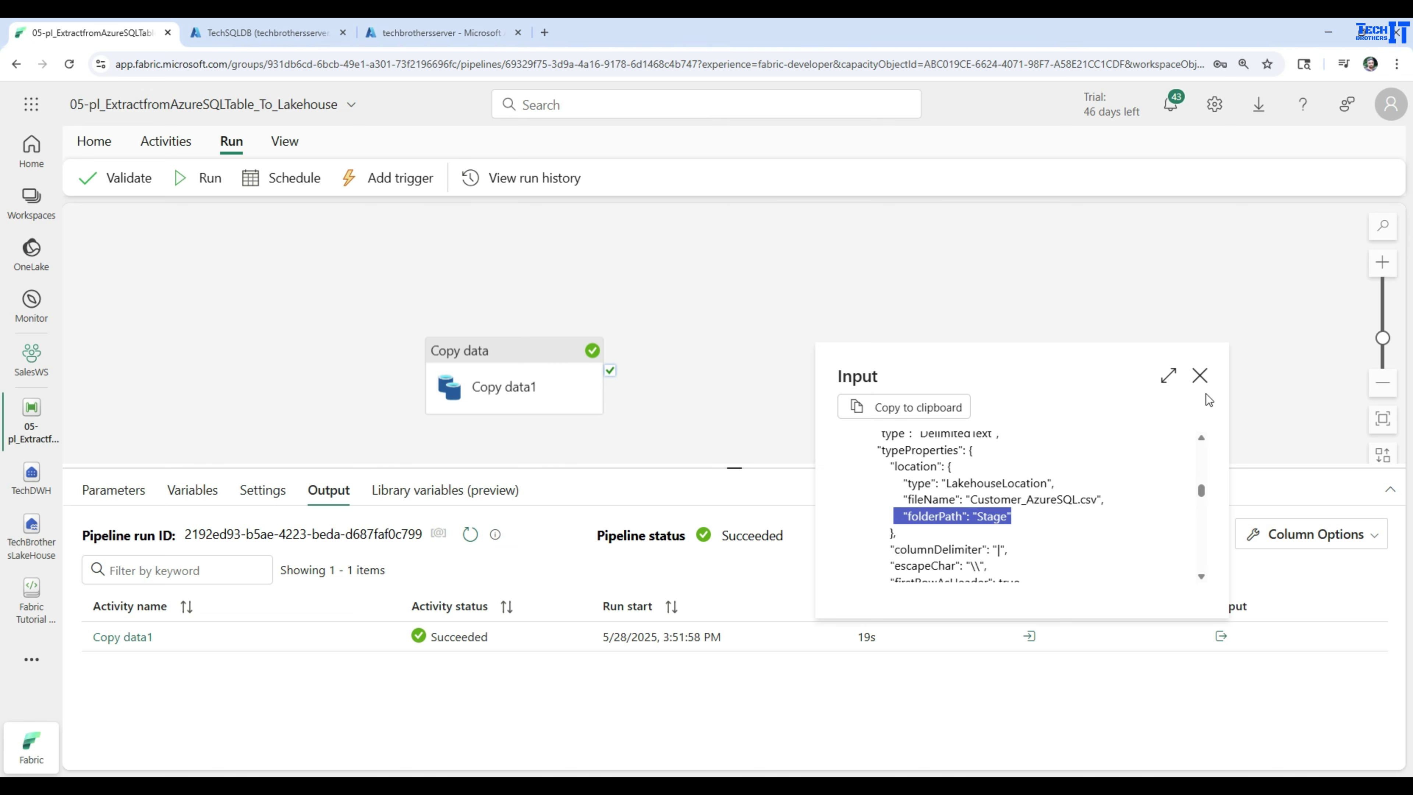
{"action": "left_click", "coordinate": [1200, 375]}
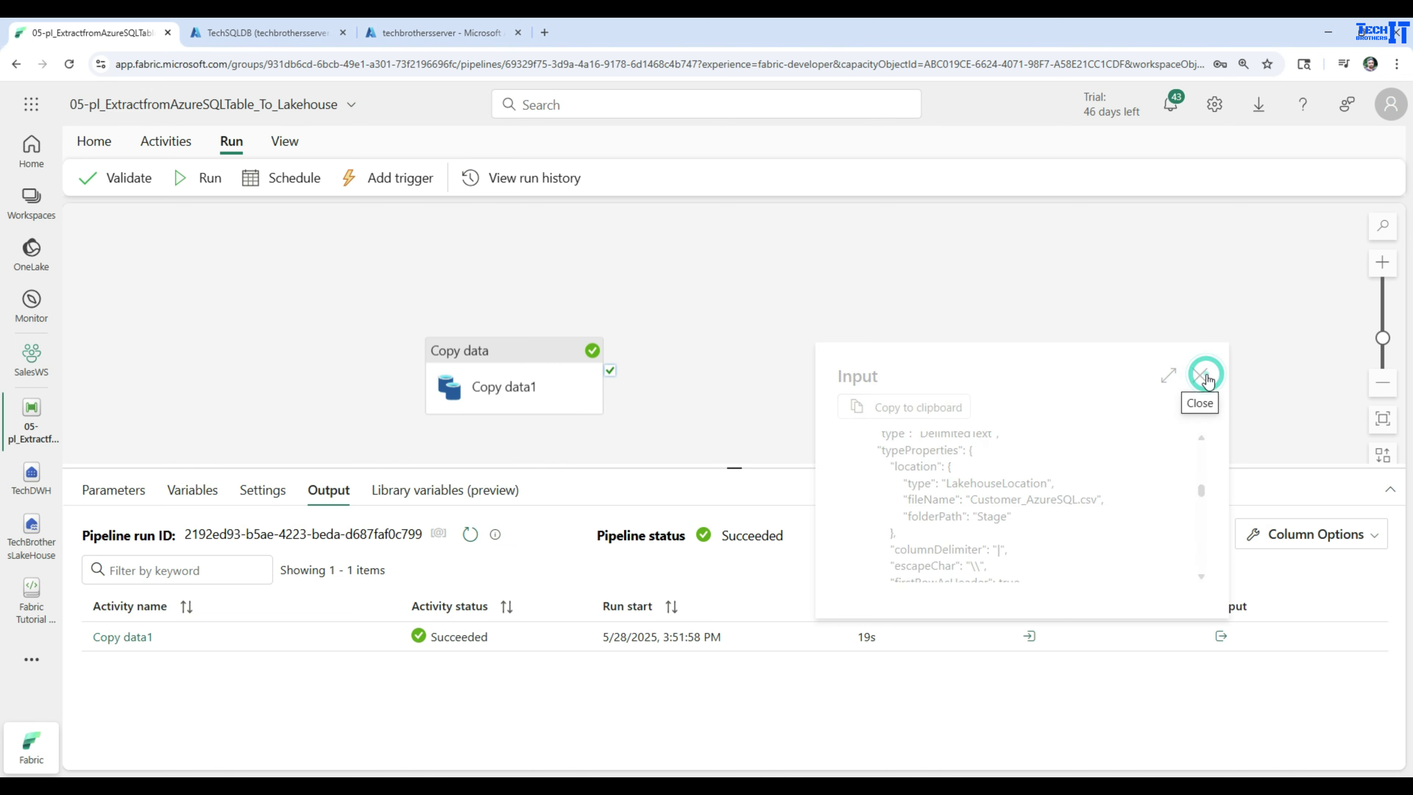
Open the Copy data1 run details, check the source, destination, data written and files written, and close them
{"action": "left_click", "coordinate": [123, 638]}
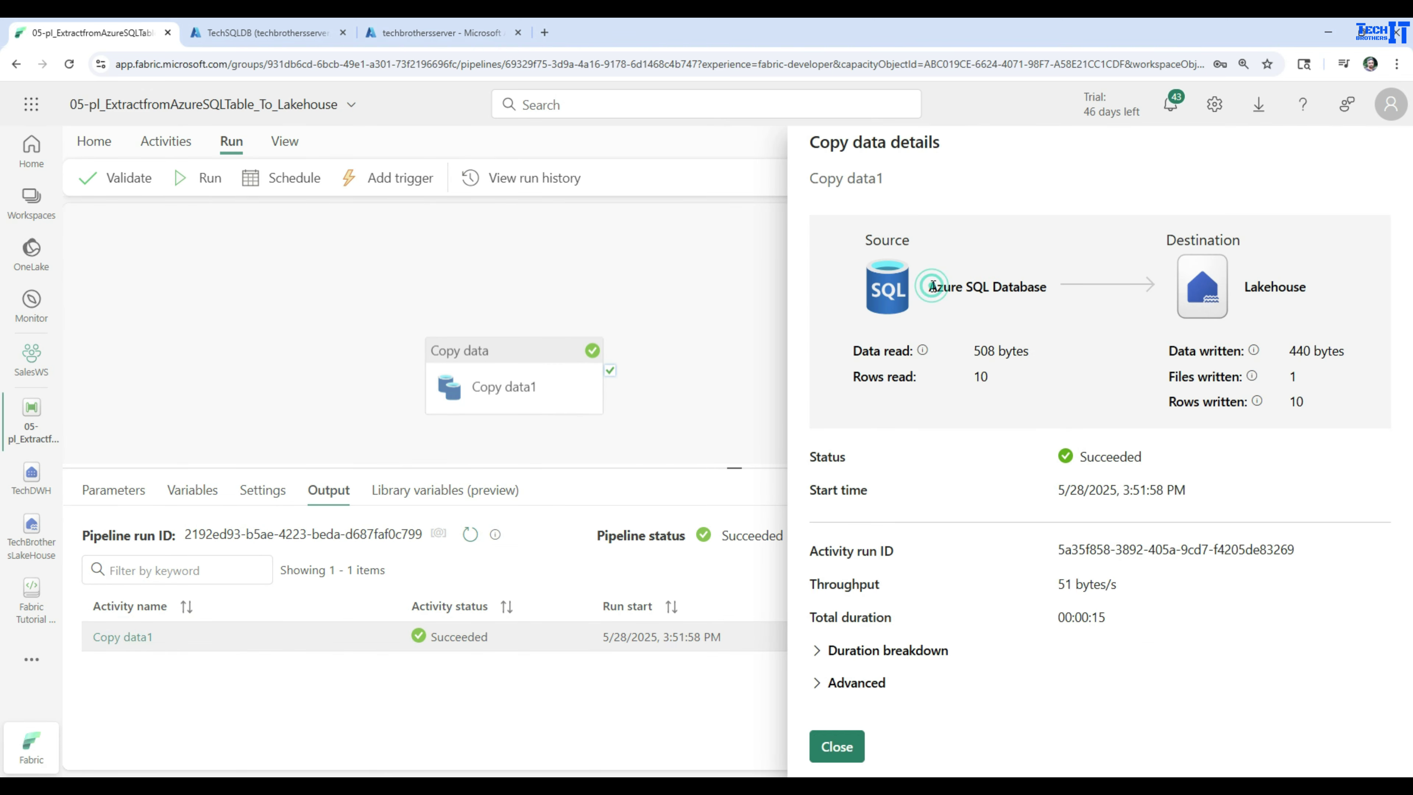
{"action": "left_click_drag", "start_coordinate": [928, 286], "coordinate": [1051, 291]}
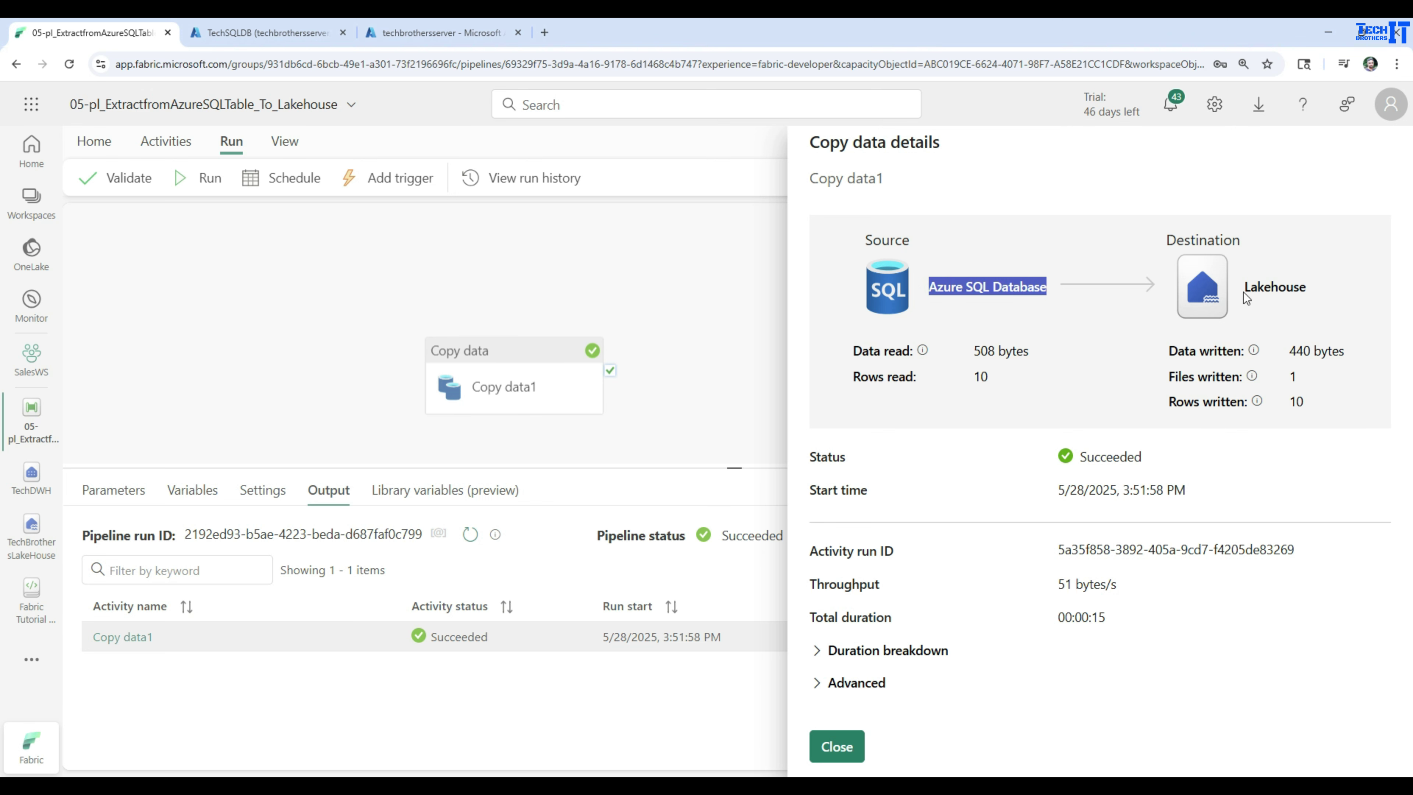
{"action": "left_click_drag", "start_coordinate": [1244, 295], "coordinate": [1307, 292]}
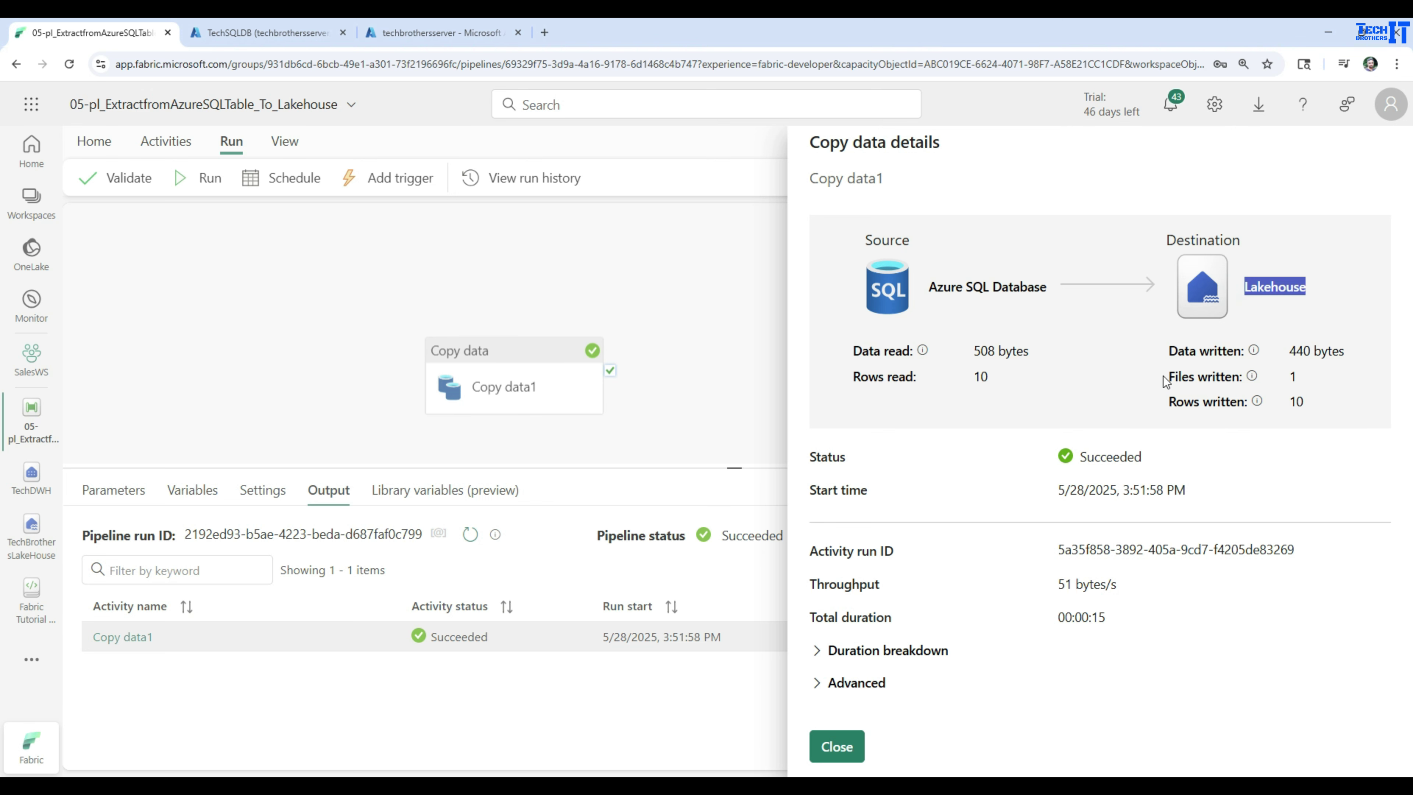
{"action": "left_click_drag", "start_coordinate": [1164, 356], "coordinate": [1315, 378]}
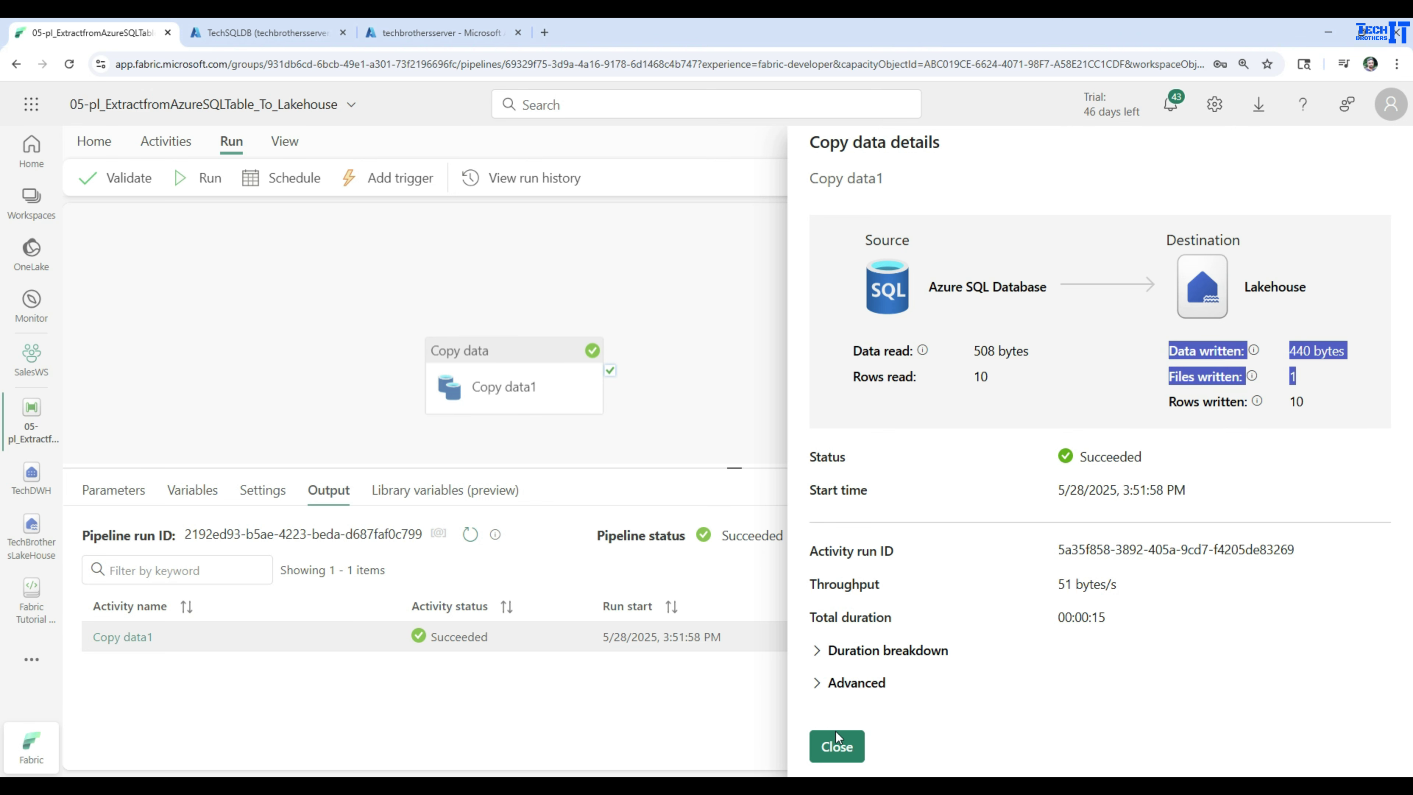
{"action": "left_click", "coordinate": [837, 746]}
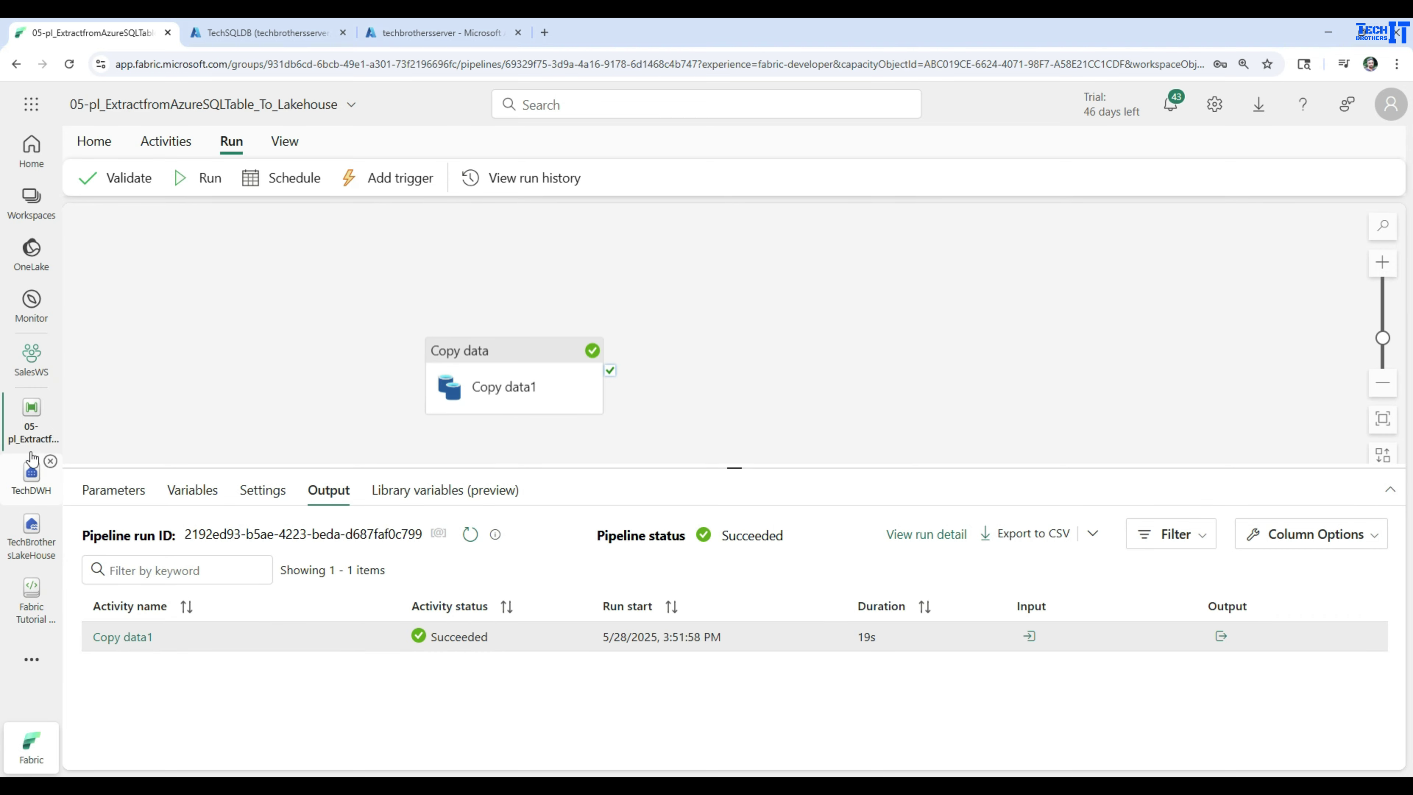
Open the Stage folder in TechBrothersLakeHouse and refresh its file list
{"action": "left_click", "coordinate": [29, 550]}
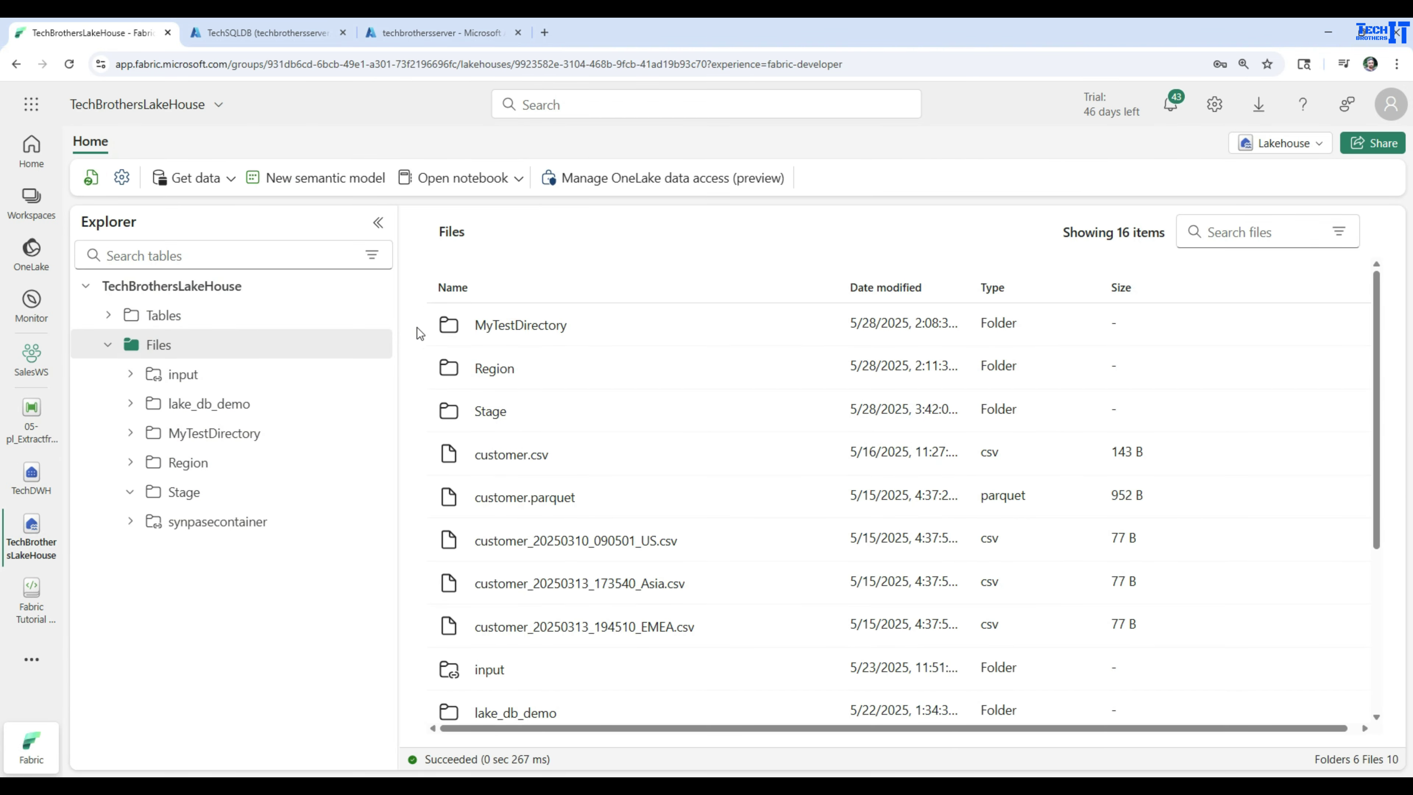
{"action": "left_click", "coordinate": [187, 493]}
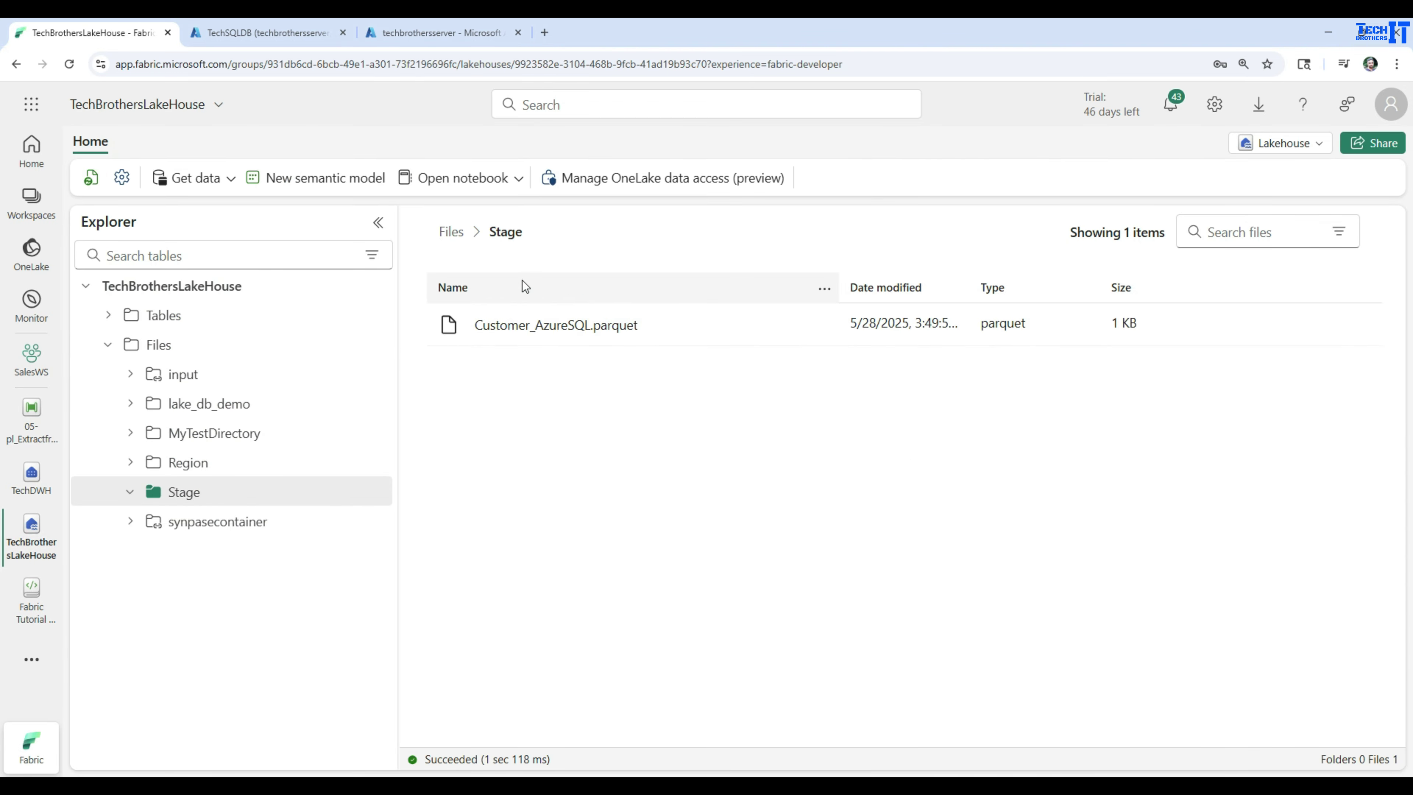
{"action": "left_click", "coordinate": [371, 492]}
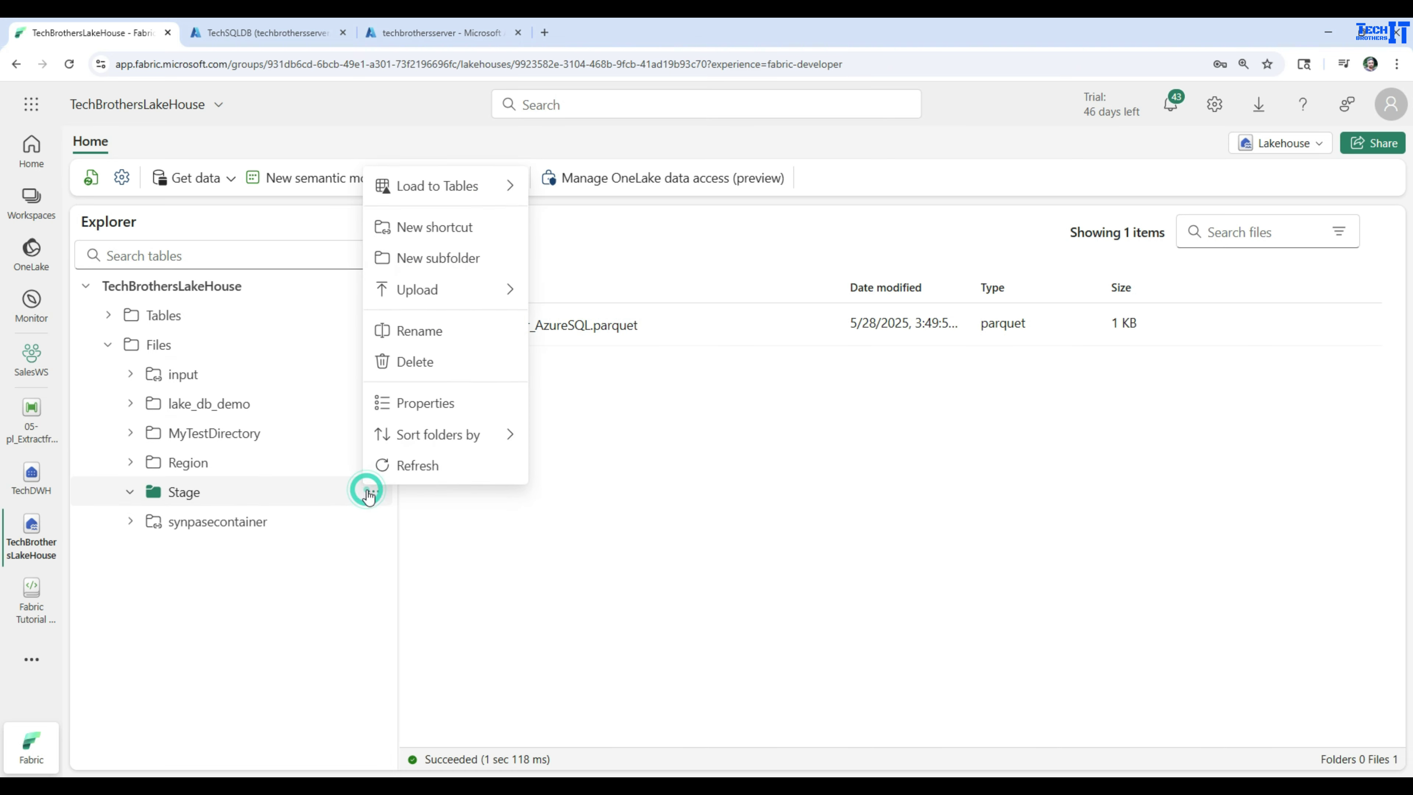
{"action": "left_click", "coordinate": [407, 463]}
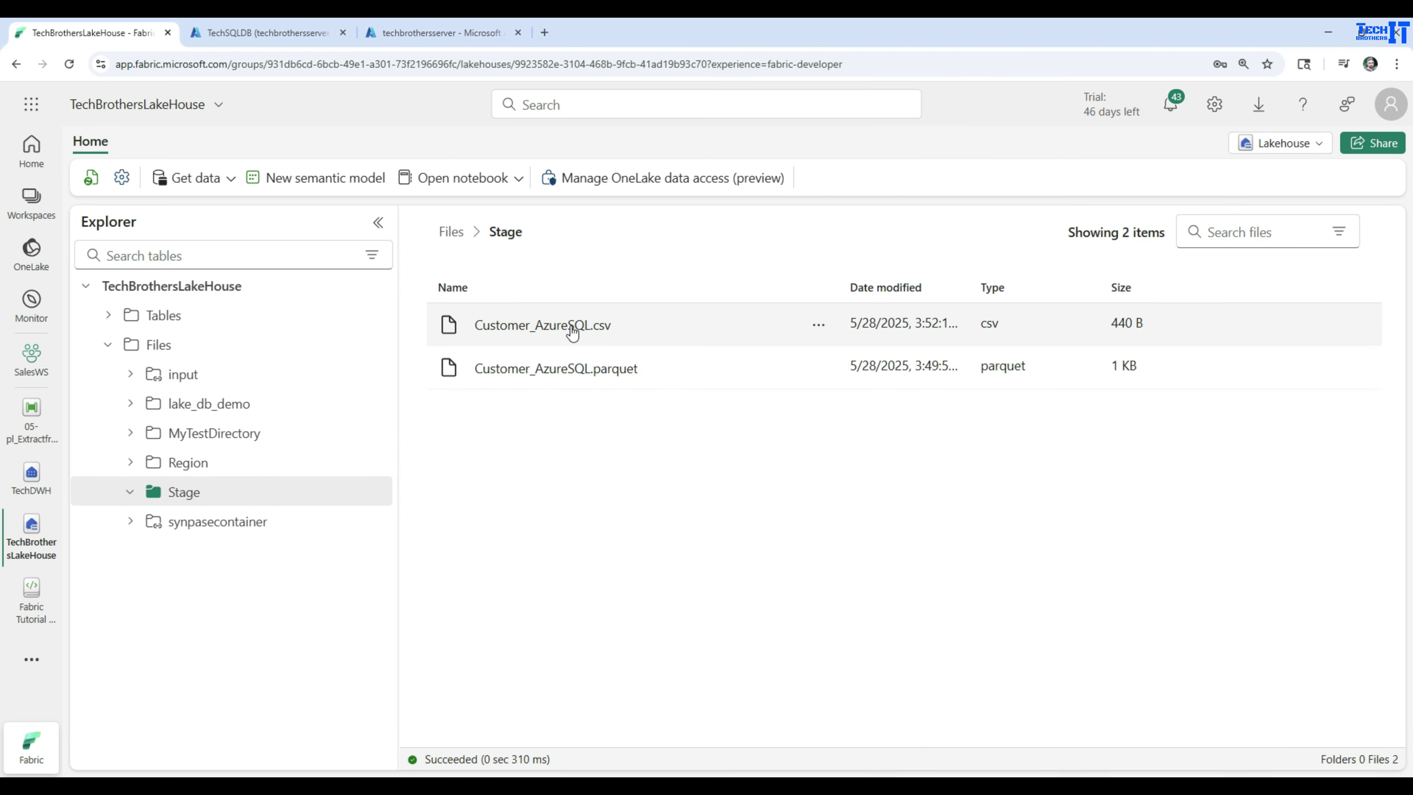
Preview Customer_AzureSQL.csv, check its header row and column delimiter, and return to the Files folder
{"action": "left_click", "coordinate": [560, 328]}
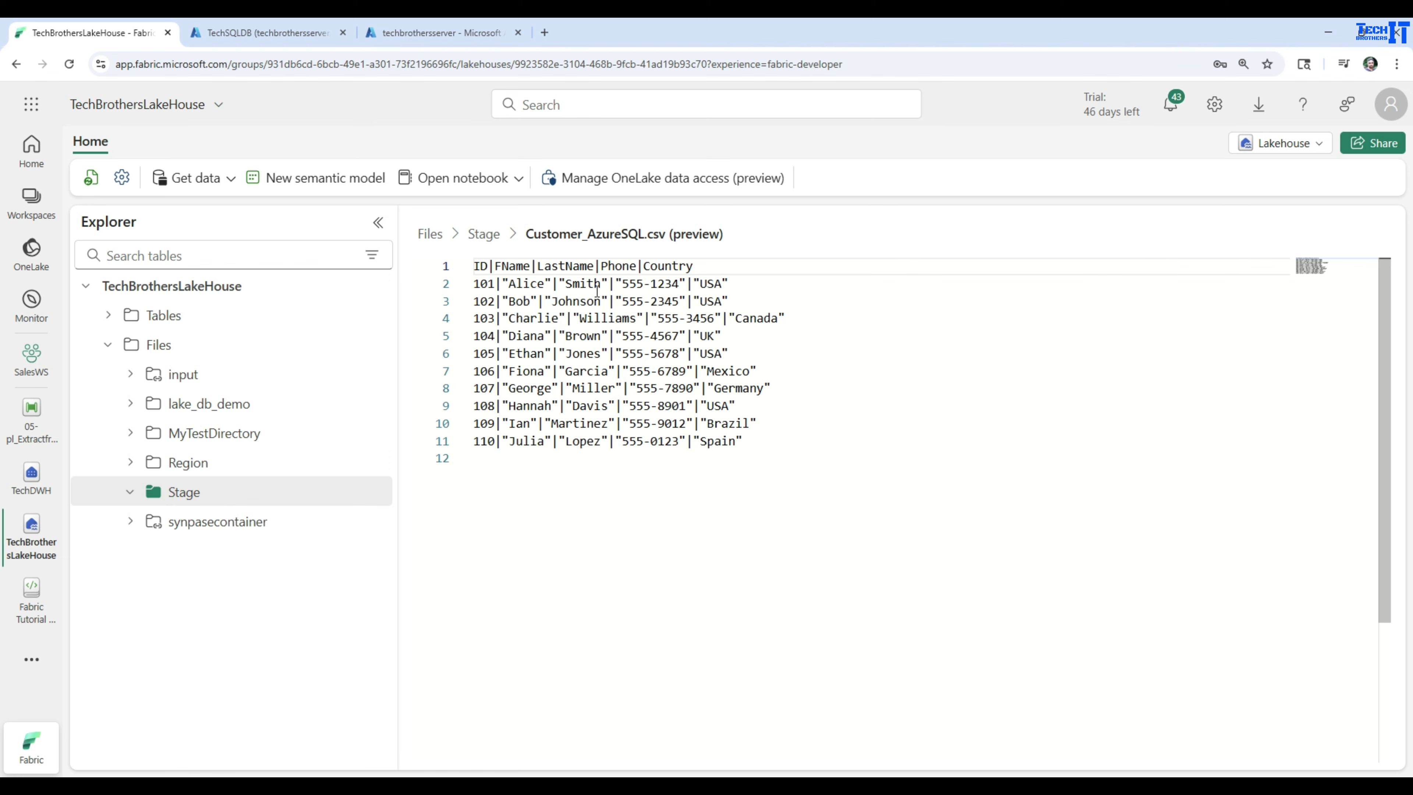
{"action": "left_click", "coordinate": [490, 266]}
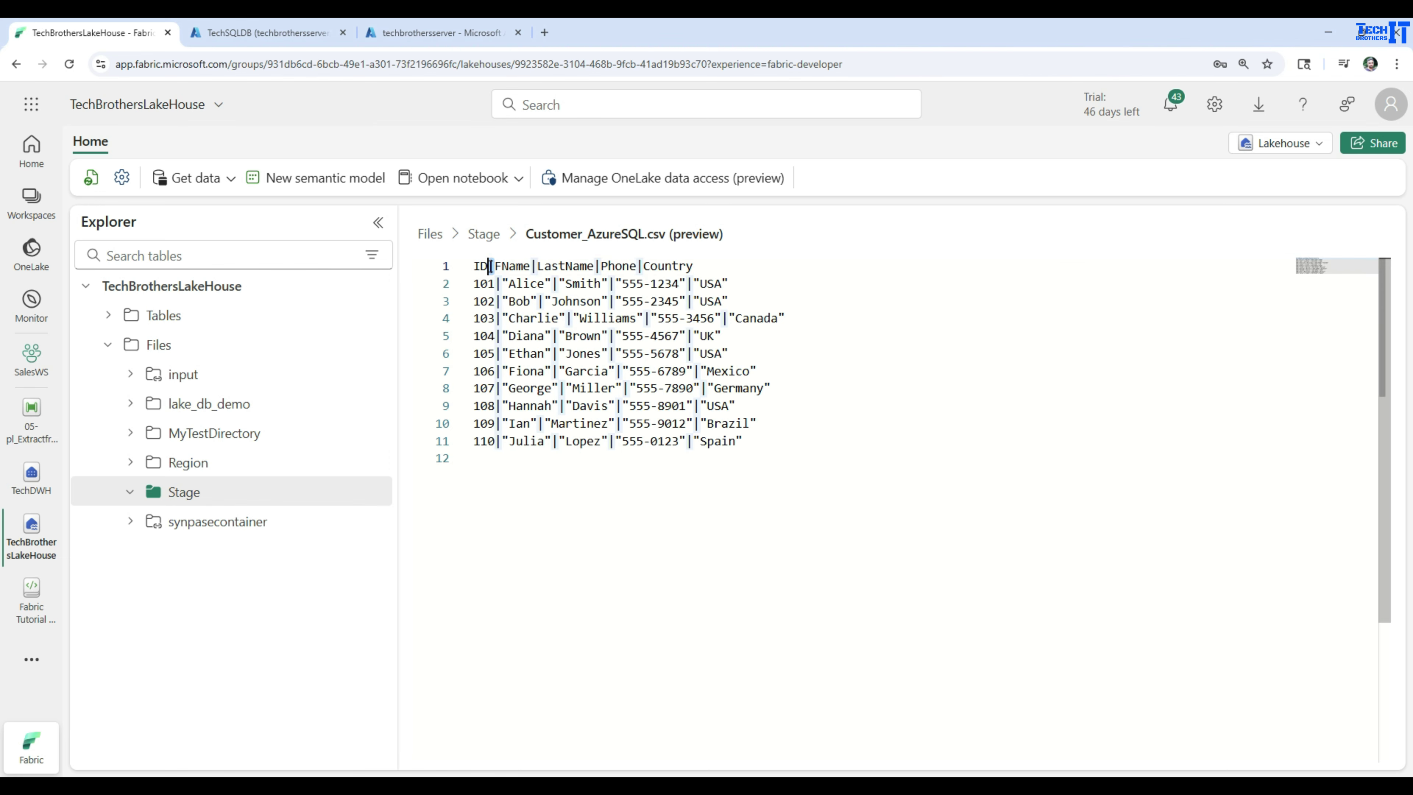
{"action": "left_click", "coordinate": [483, 234]}
{"action": "left_click", "coordinate": [448, 231]}
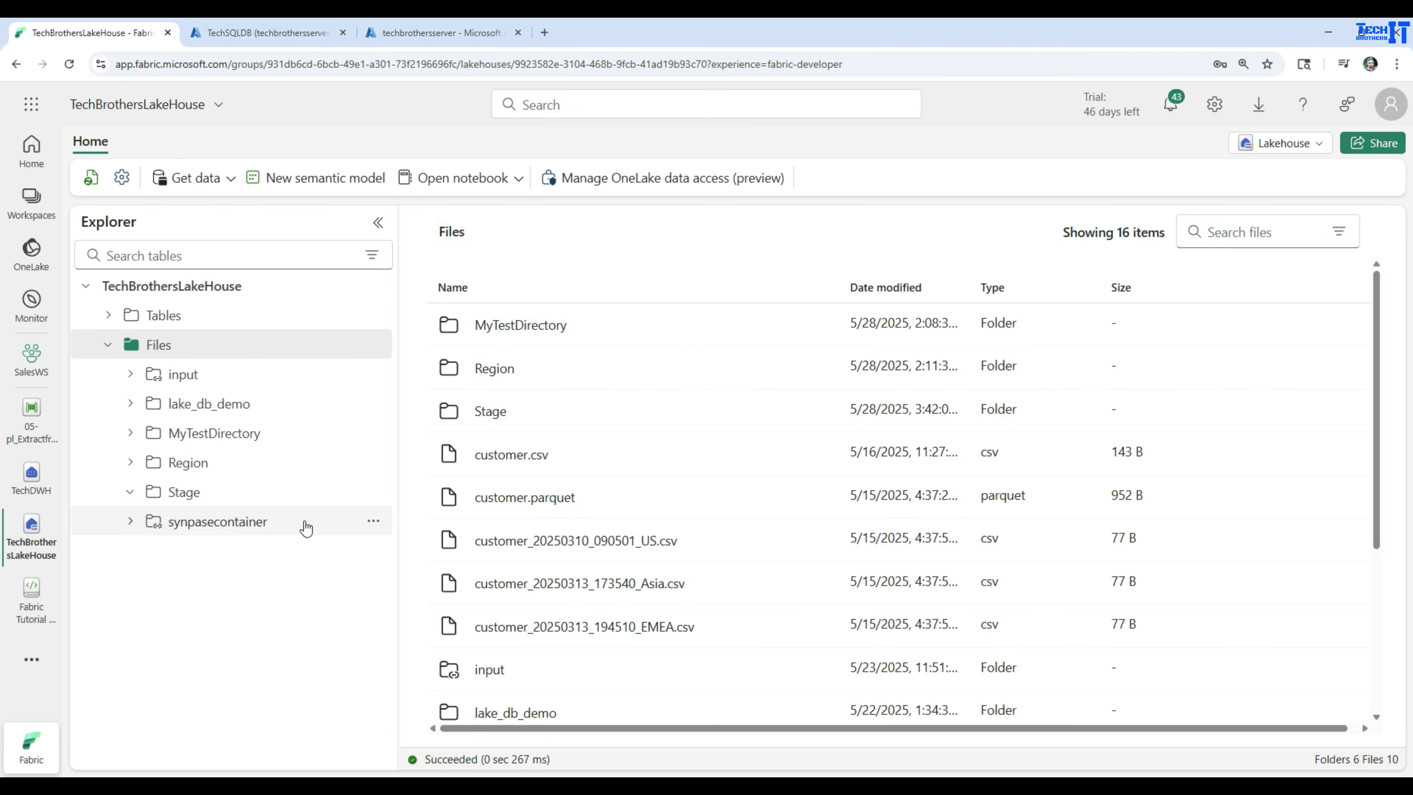